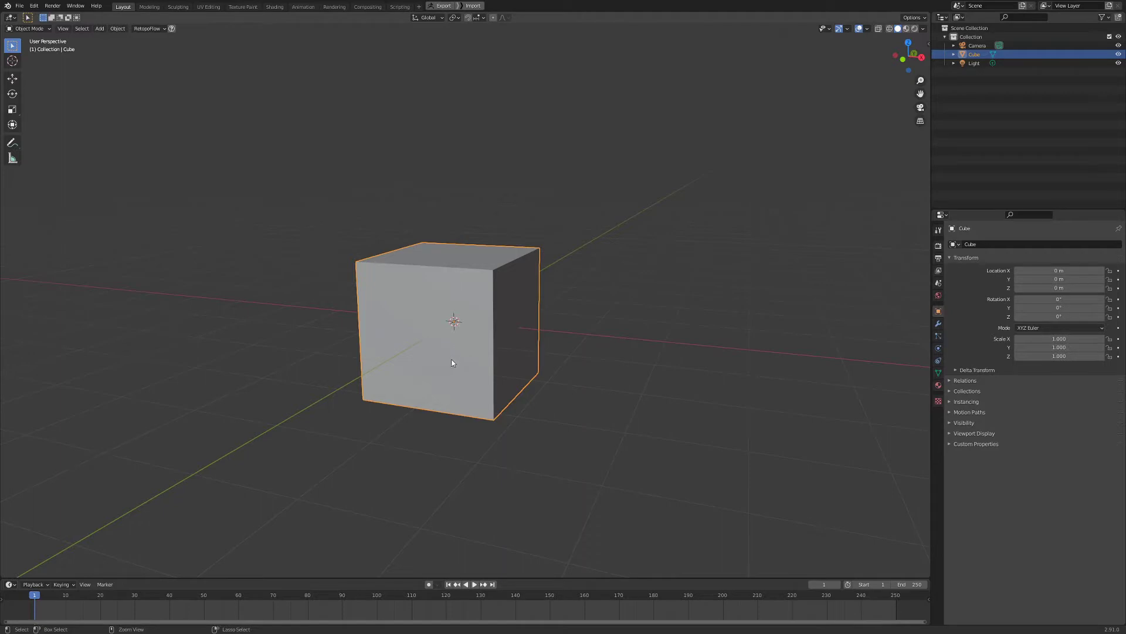
# Start the Shortcut VUr on-screen key display and hide its settings again.
pyautogui.press('n')
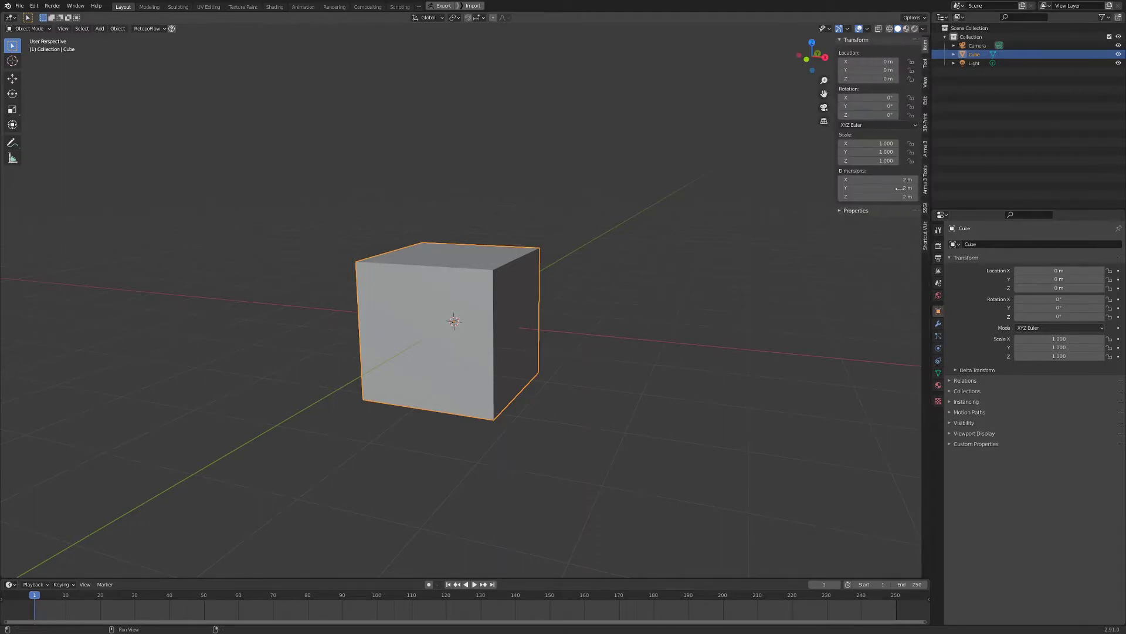
pyautogui.click(925, 238)
pyautogui.click(880, 53)
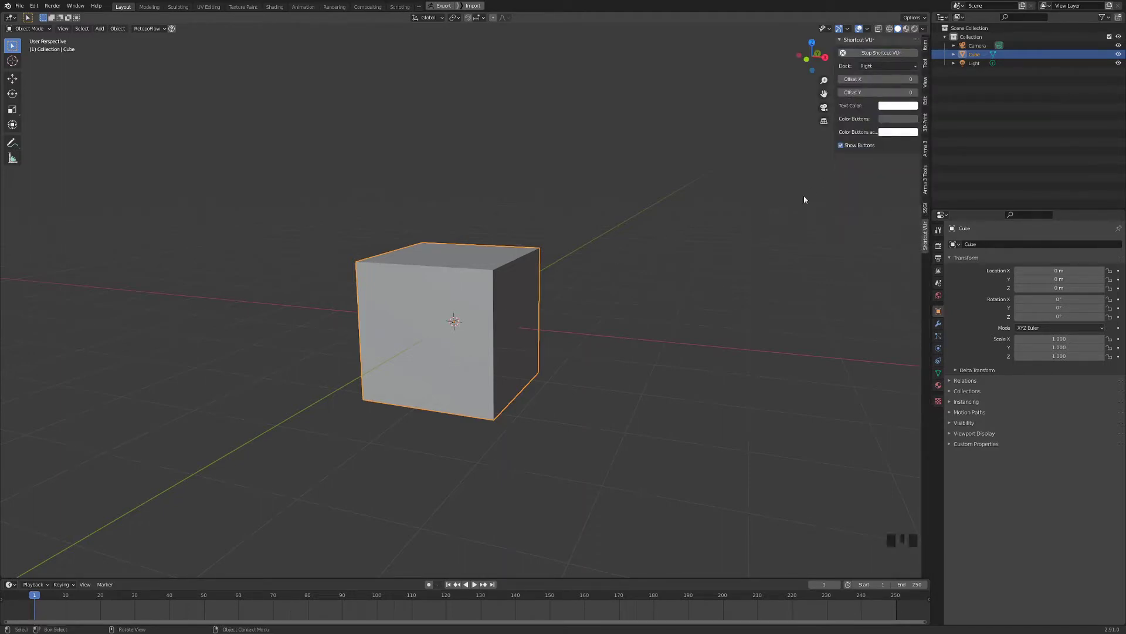
pyautogui.press('n')
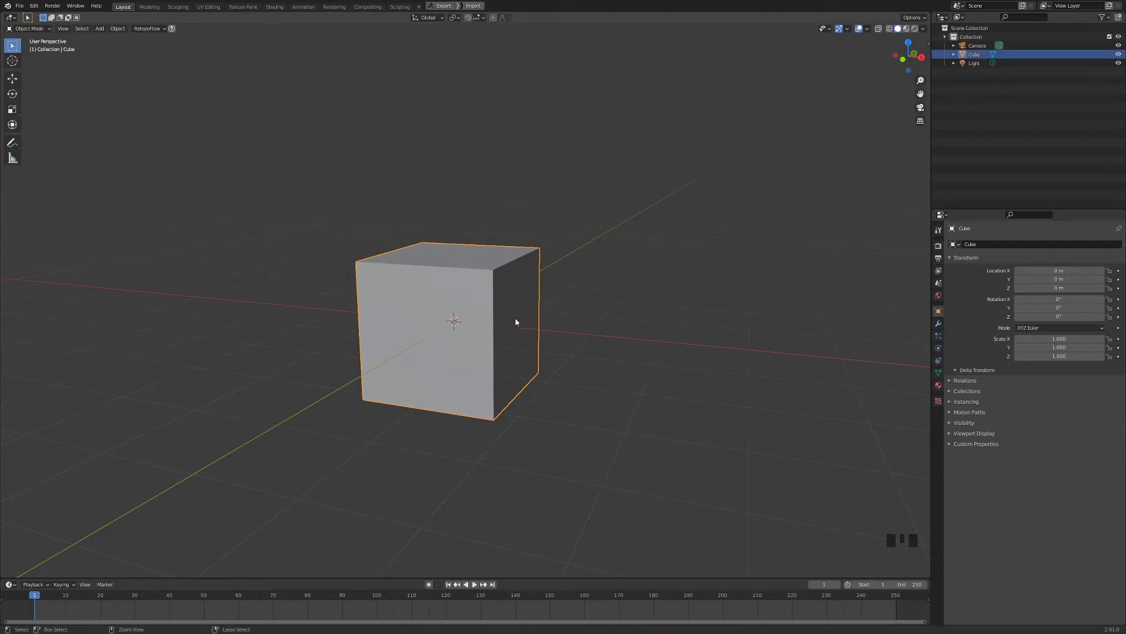
# Add a level 3 Subdivision modifier to the cube, raise its viewport level by one and apply it.
pyautogui.hotkey('ctrl', '3')
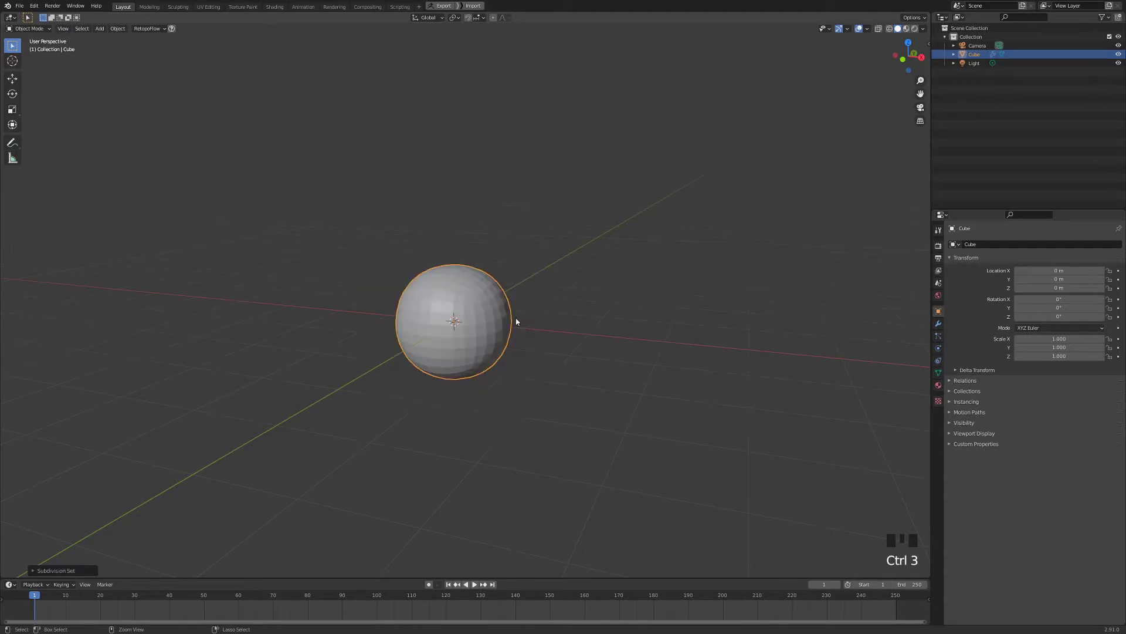
pyautogui.click(939, 324)
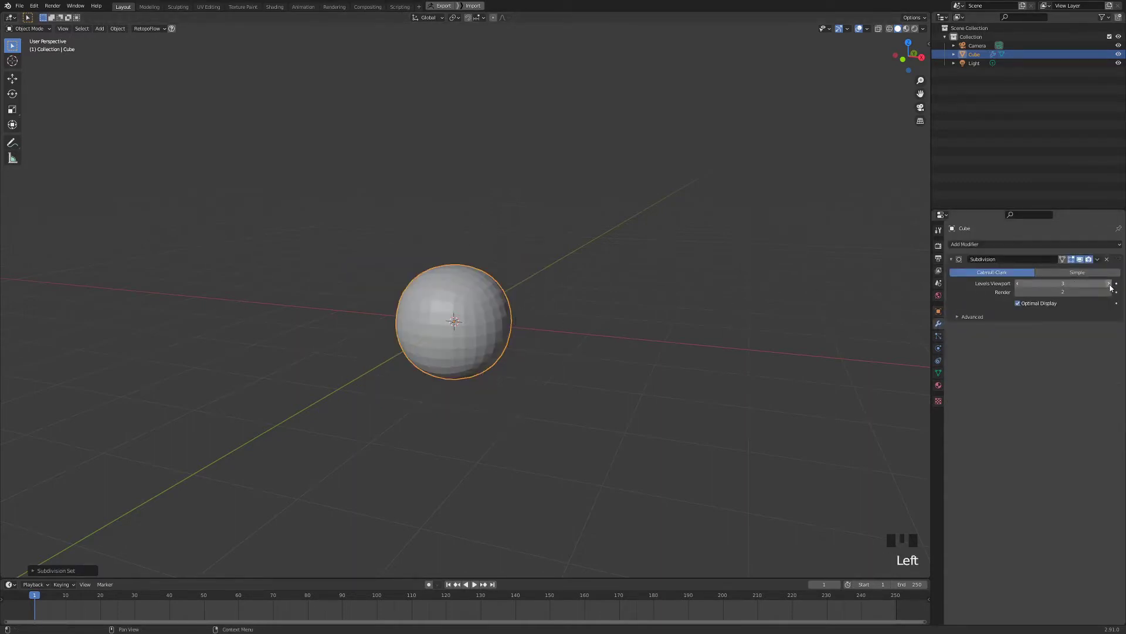
pyautogui.click(1110, 284)
pyautogui.hotkey('ctrl', 'a')
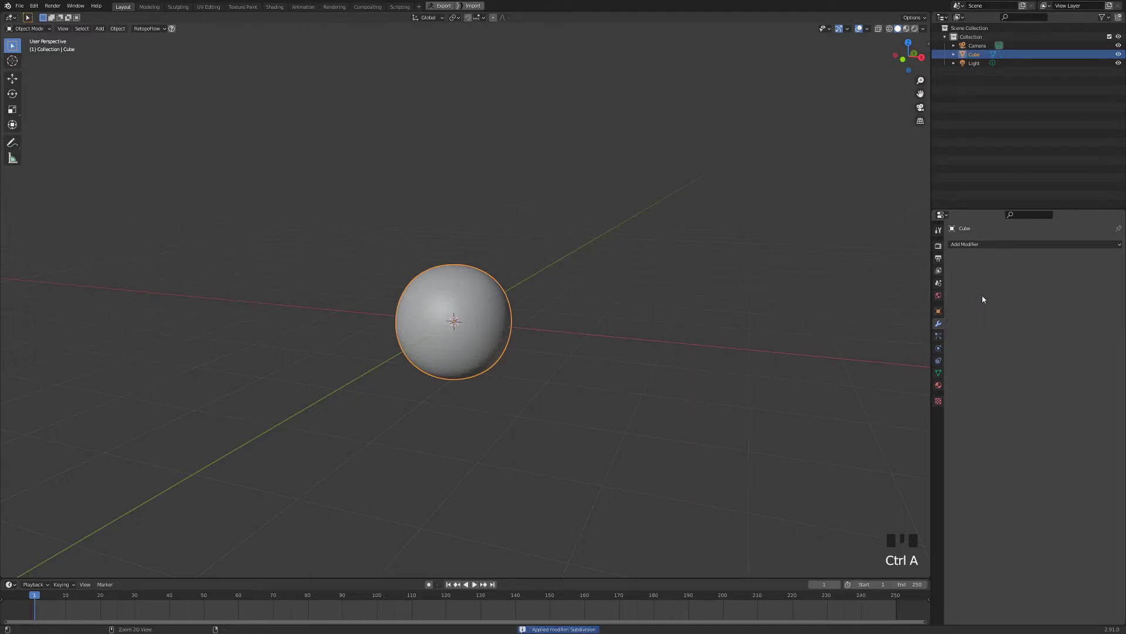
# Switch to the Sculpting workspace and set the Draw brush radius to about 93 px.
pyautogui.click(179, 7)
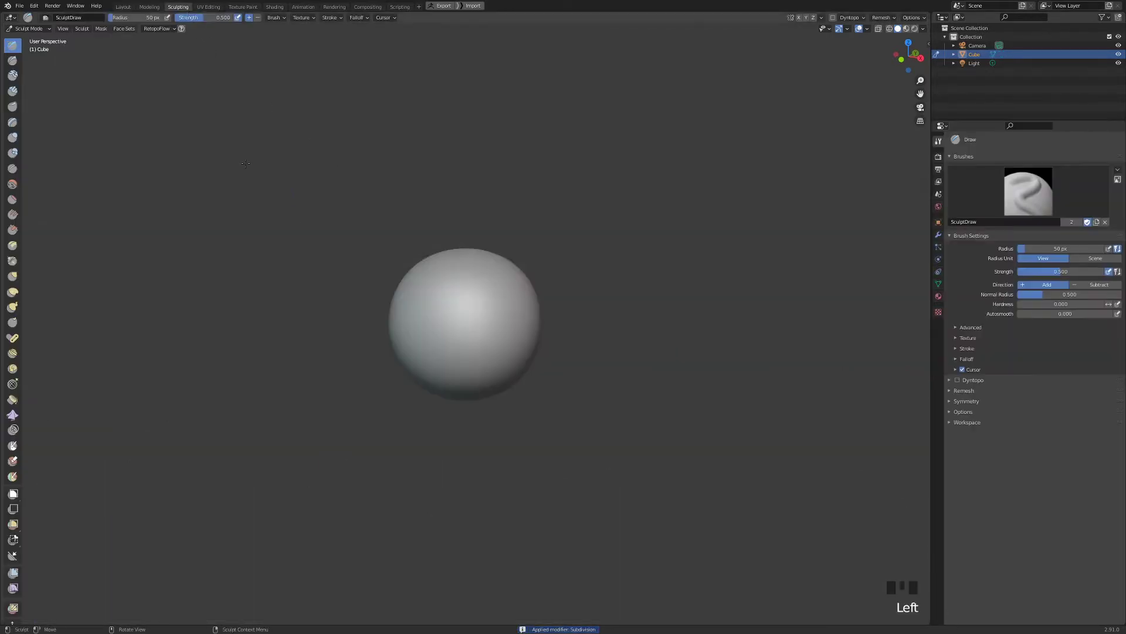
pyautogui.moveTo(495, 334)
pyautogui.keyDown('ctrl'); pyautogui.mouseDown(button='middle')
pyautogui.moveTo(500, 302)
pyautogui.moveTo(536, 354)
pyautogui.mouseUp(button='middle'); pyautogui.keyUp('ctrl')
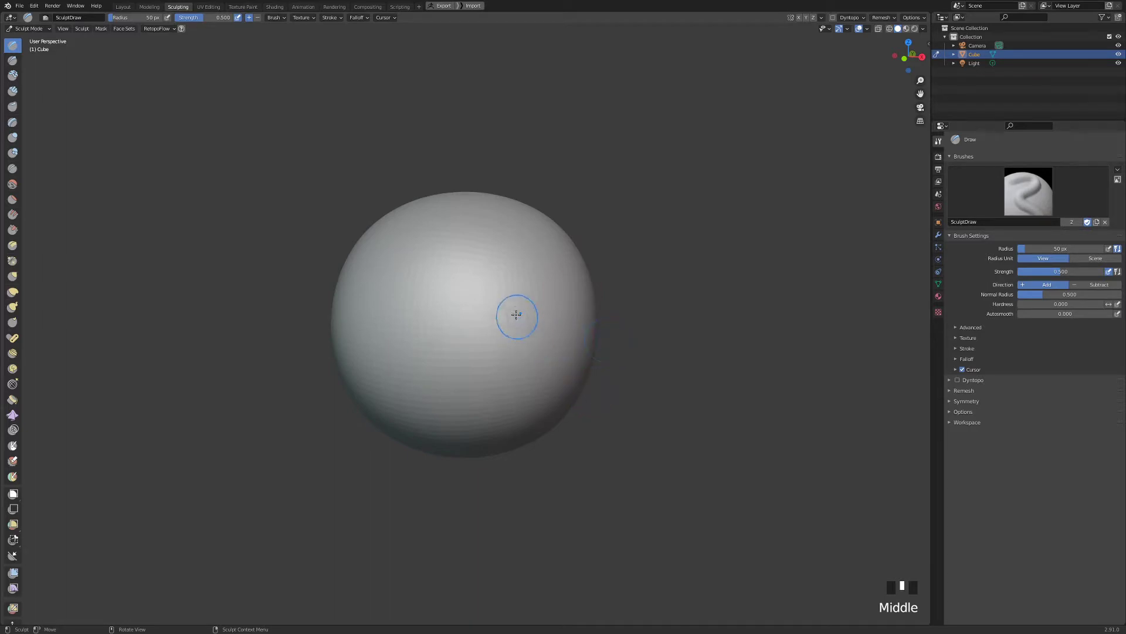
pyautogui.moveTo(500, 334)
pyautogui.mouseDown(button='middle')
pyautogui.moveTo(420, 365)
pyautogui.moveTo(551, 296)
pyautogui.moveTo(501, 327)
pyautogui.mouseUp(button='middle')
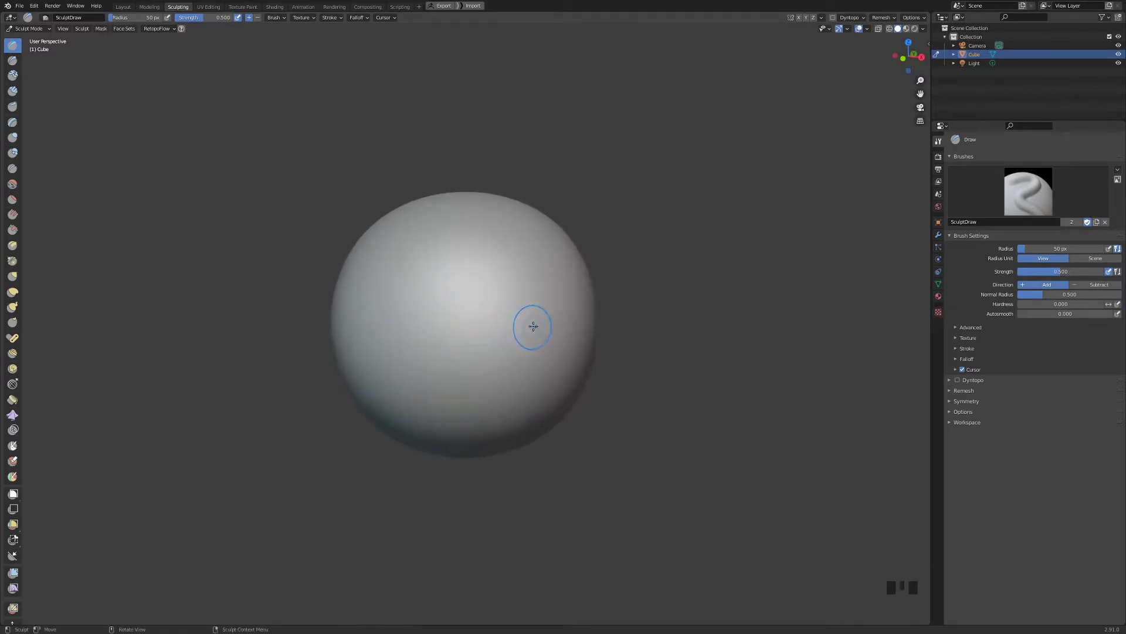
pyautogui.moveTo(485, 337)
pyautogui.keyDown('shift'); pyautogui.mouseDown(button='middle')
pyautogui.moveTo(535, 337)
pyautogui.moveTo(463, 354)
pyautogui.moveTo(467, 302)
pyautogui.moveTo(510, 415)
pyautogui.moveTo(470, 332)
pyautogui.moveTo(490, 307)
pyautogui.mouseUp(button='middle'); pyautogui.keyUp('shift')
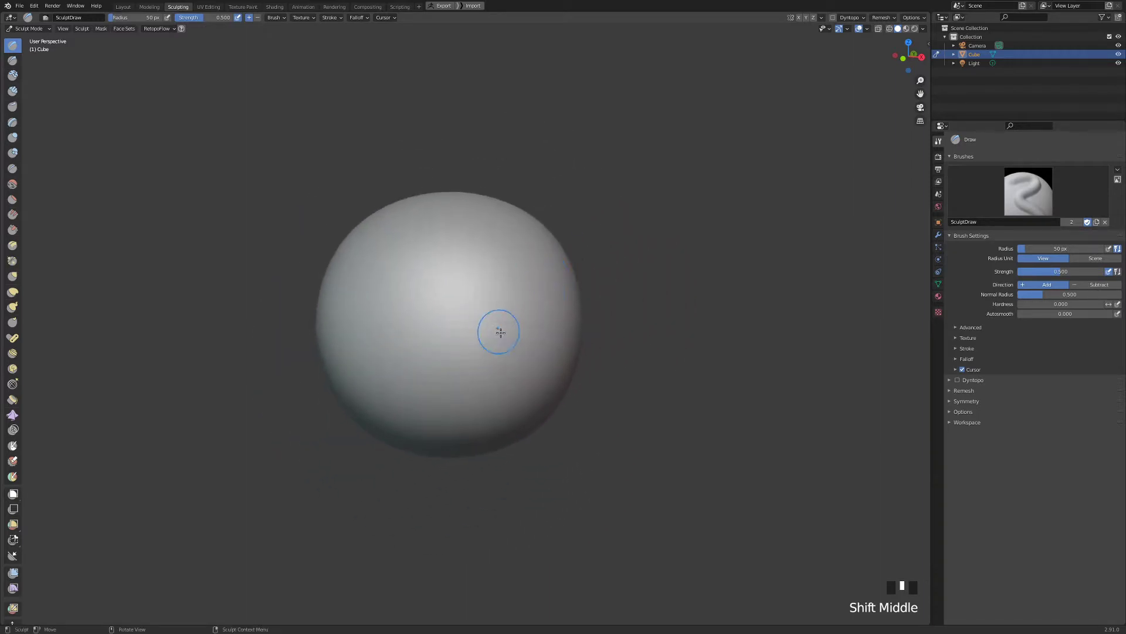
pyautogui.moveTo(498, 401)
pyautogui.keyDown('ctrl'); pyautogui.mouseDown(button='middle')
pyautogui.moveTo(495, 284)
pyautogui.moveTo(522, 463)
pyautogui.moveTo(511, 314)
pyautogui.moveTo(530, 459)
pyautogui.moveTo(511, 352)
pyautogui.moveTo(515, 402)
pyautogui.mouseUp(button='middle'); pyautogui.keyUp('ctrl')
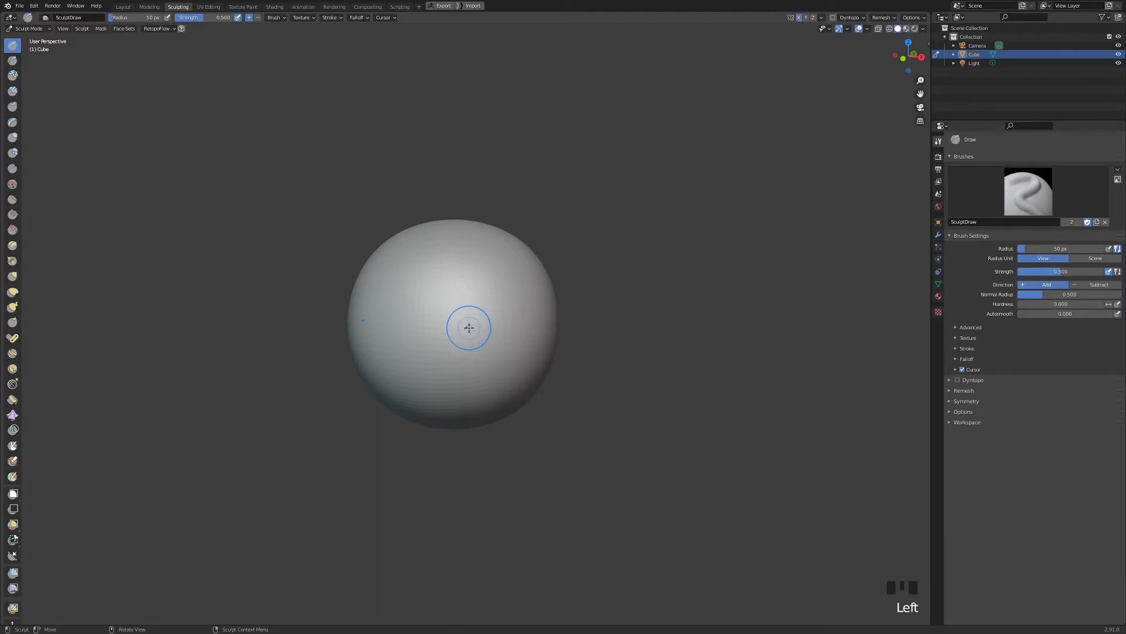
pyautogui.press('f')
pyautogui.click(486, 321)
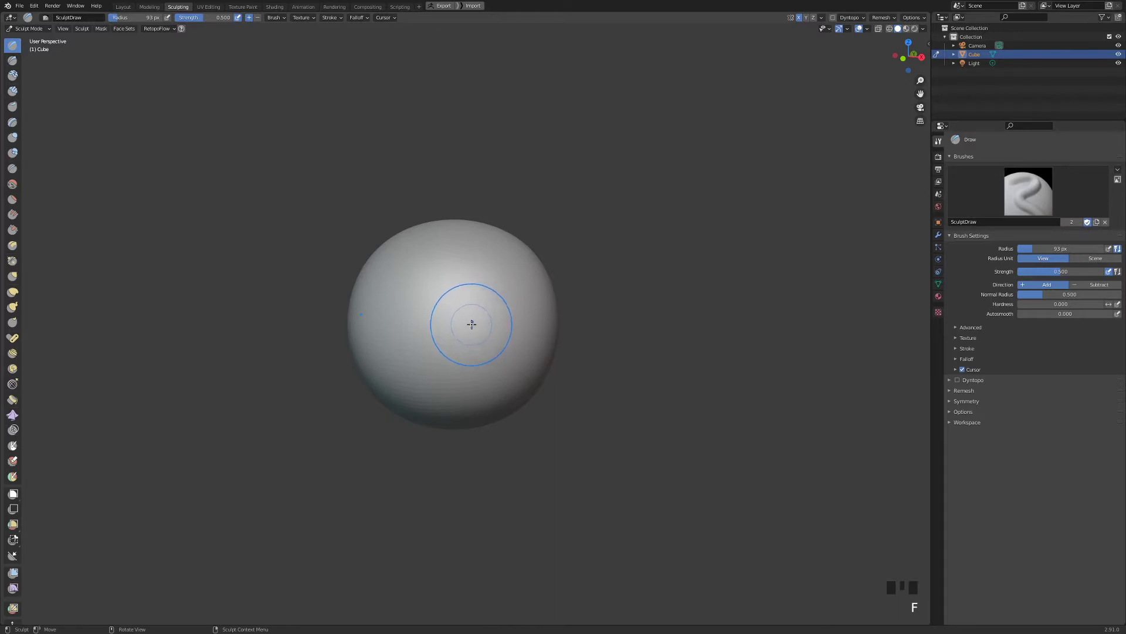
# Remove the Clay Strips brush from the Quick Favorites and add the Blob brush to them.
pyautogui.press('q')
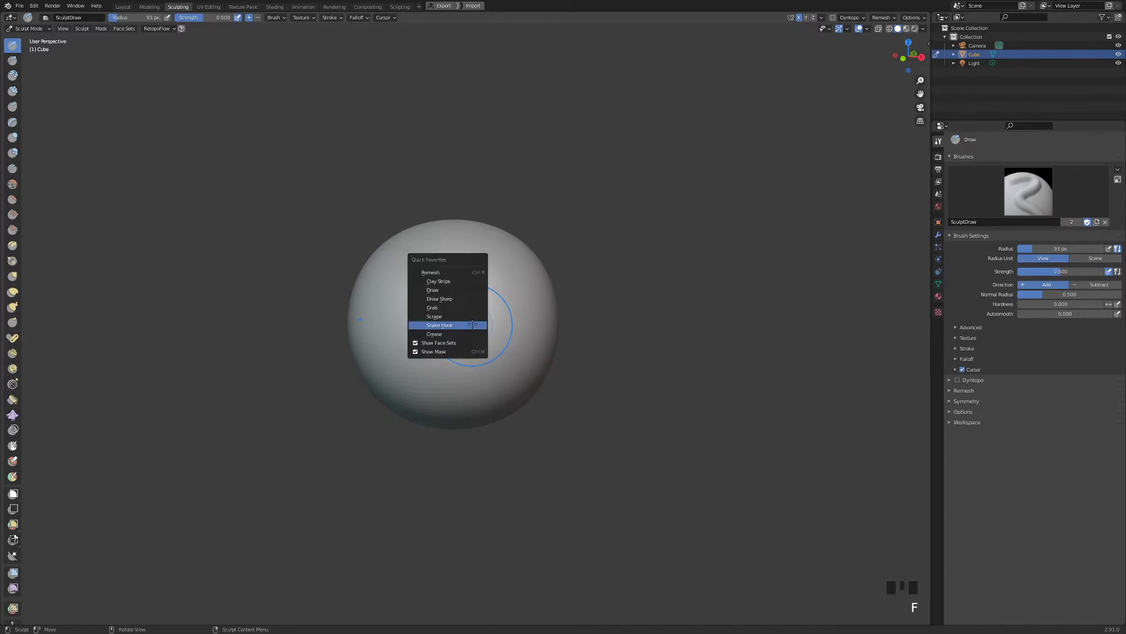
pyautogui.click(455, 290)
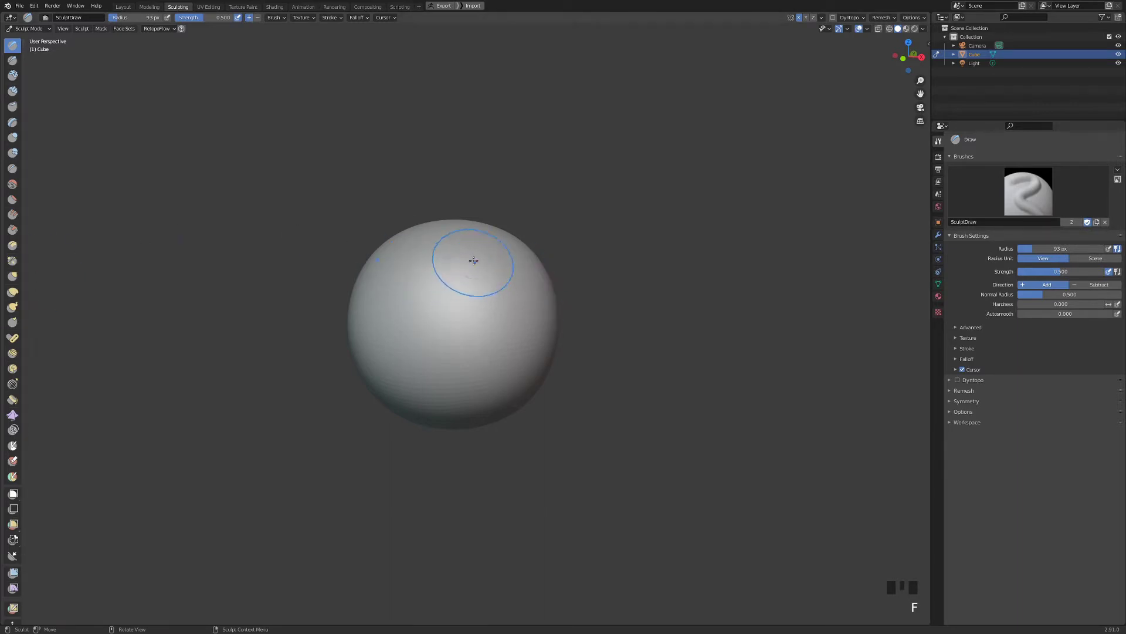
pyautogui.rightClick(14, 93)
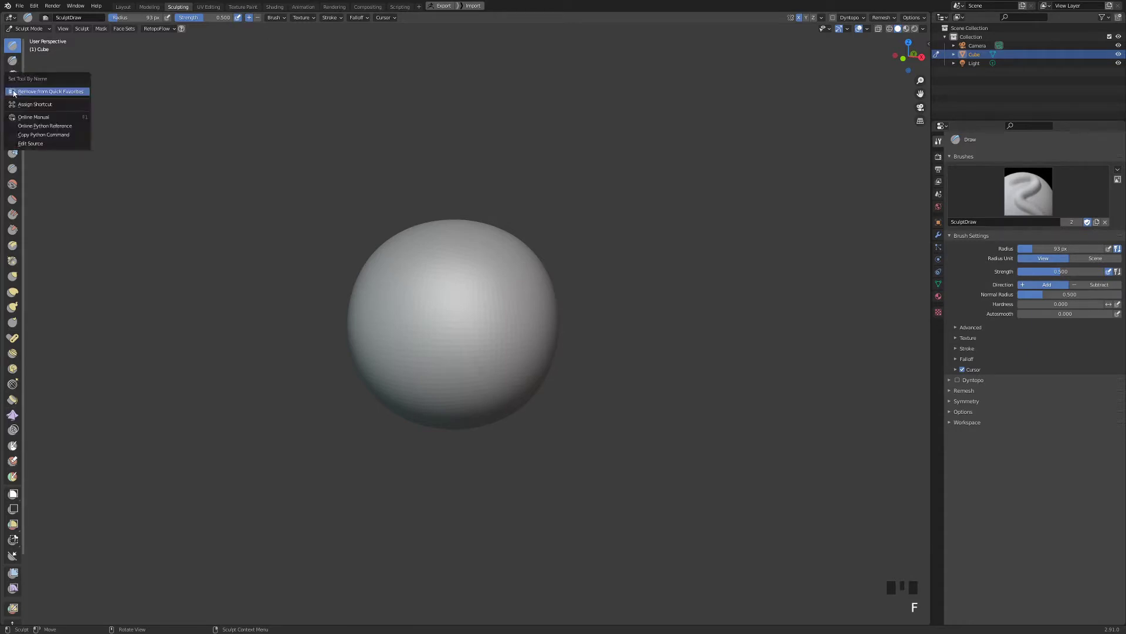
pyautogui.click(59, 92)
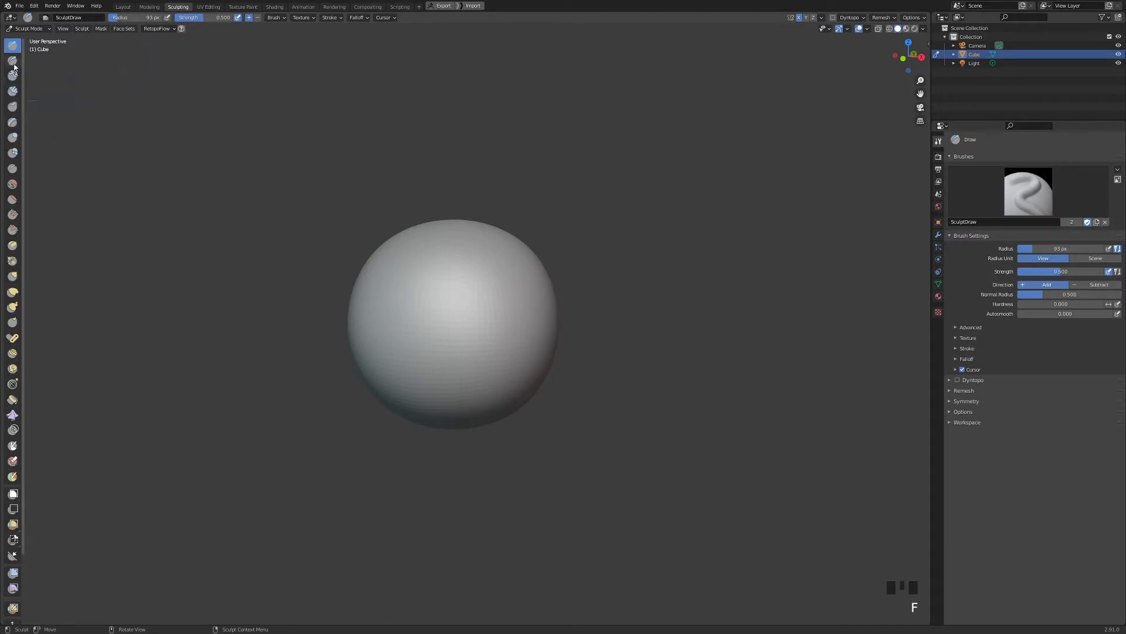
pyautogui.rightClick(15, 153)
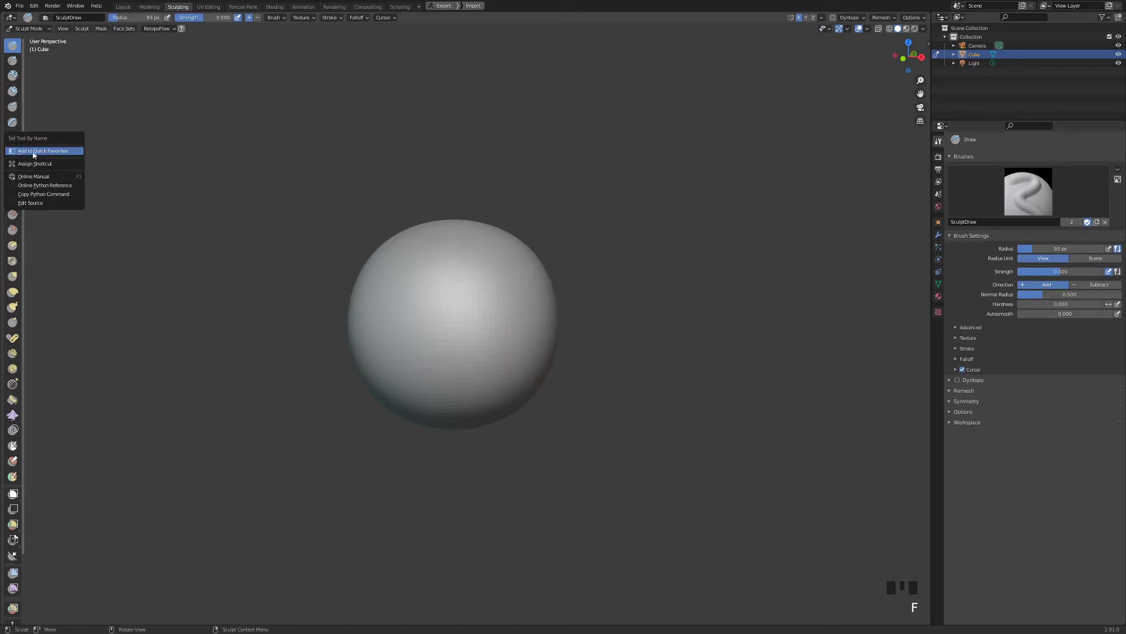
pyautogui.click(63, 151)
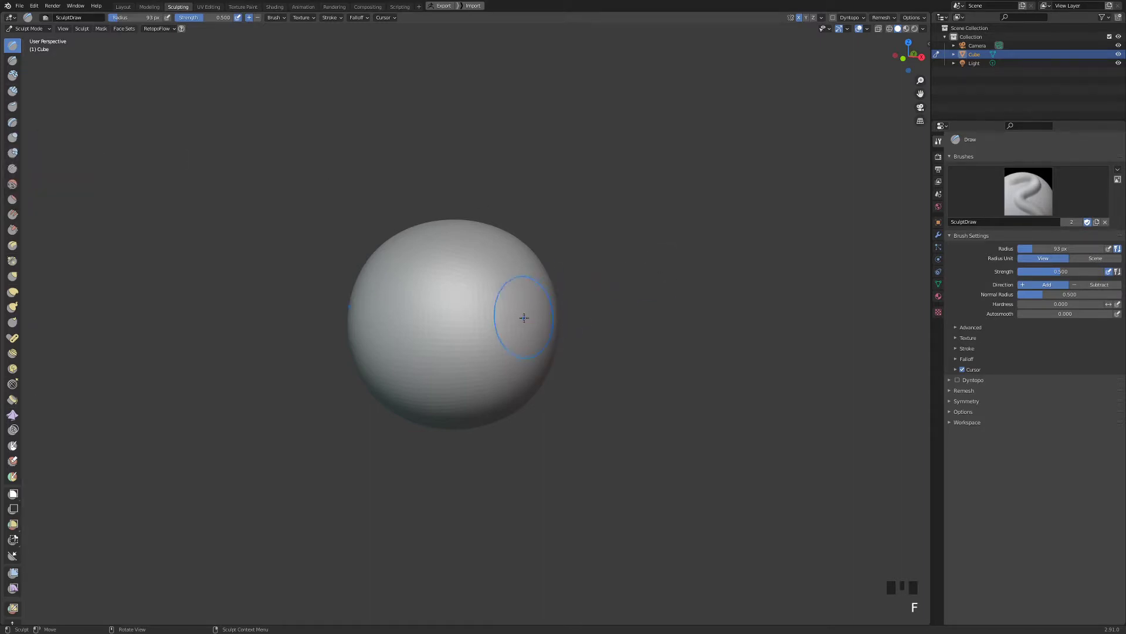
pyautogui.press('q')
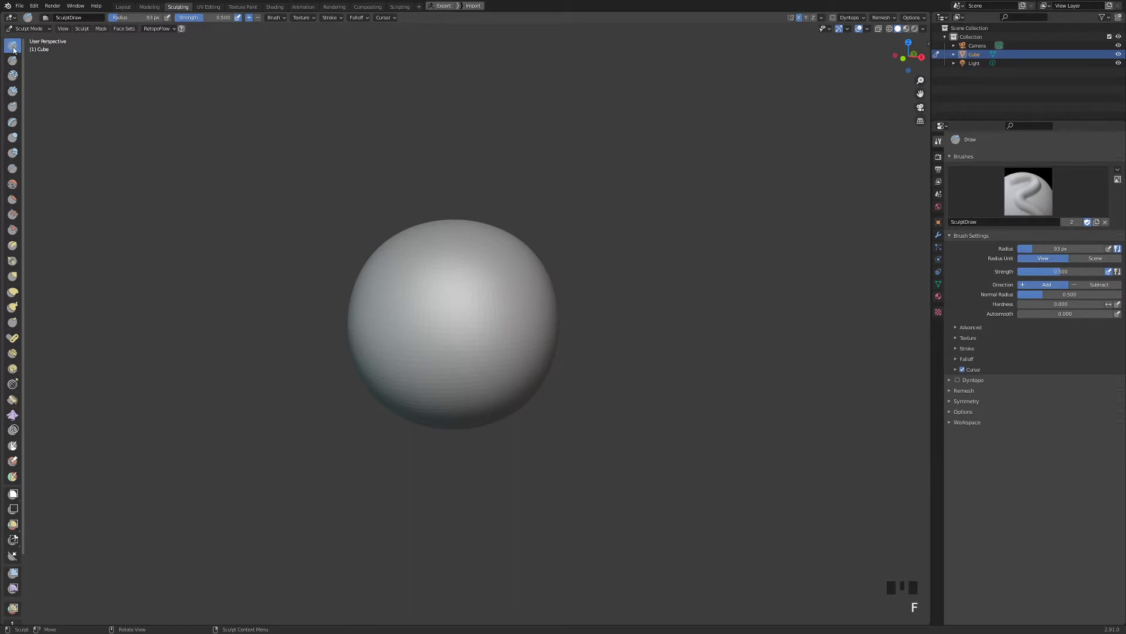
# Set the Draw brush radius to about 116 px and sculpt raised brows and carved eye sockets on the sphere.
pyautogui.press('f')
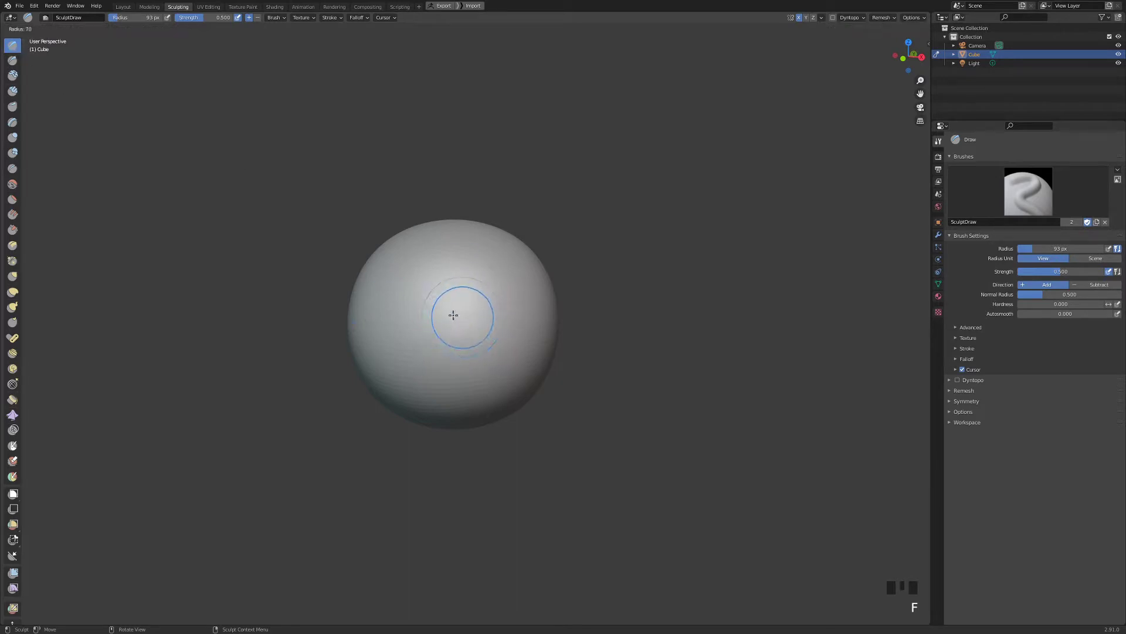
pyautogui.click(437, 287)
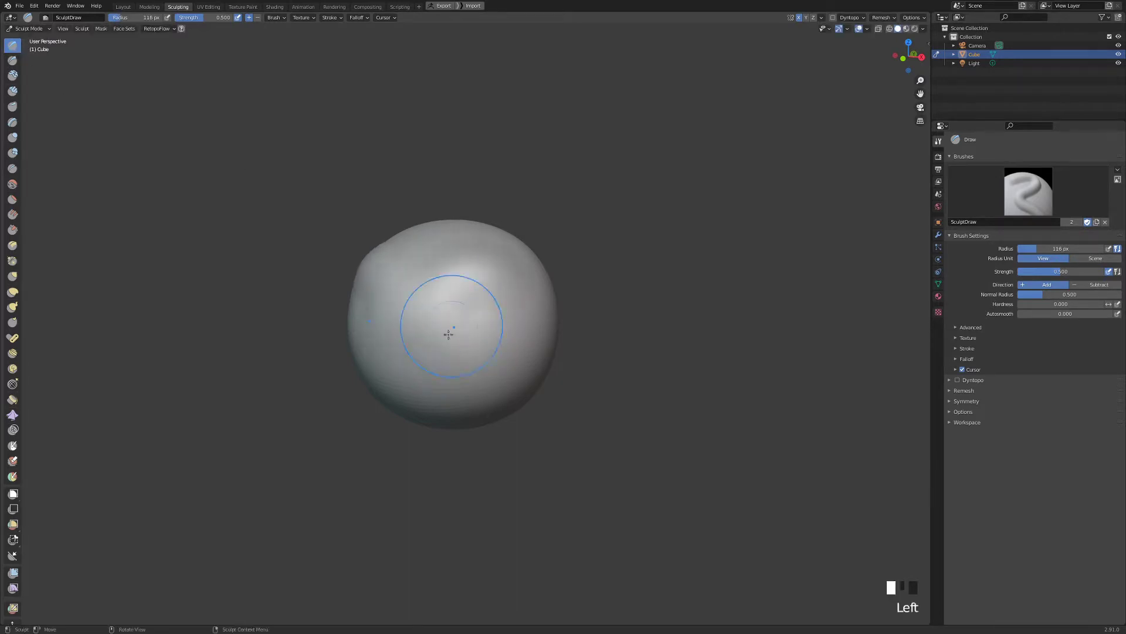
pyautogui.moveTo(448, 334)
pyautogui.mouseDown()
pyautogui.moveTo(381, 276)
pyautogui.moveTo(422, 312)
pyautogui.moveTo(473, 325)
pyautogui.moveTo(452, 365)
pyautogui.moveTo(495, 349)
pyautogui.moveTo(475, 345)
pyautogui.moveTo(505, 332)
pyautogui.mouseUp()
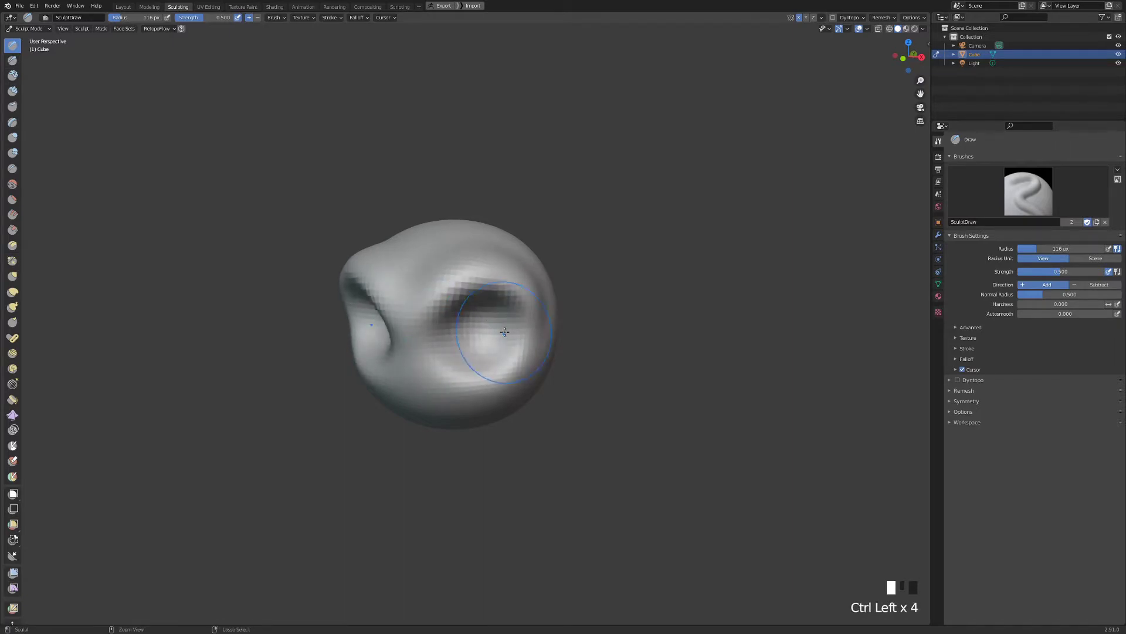
pyautogui.keyDown('ctrl'); pyautogui.moveTo(504, 332); pyautogui.dragTo(499, 292, button='middle'); pyautogui.keyUp('ctrl')
pyautogui.click(499, 292)
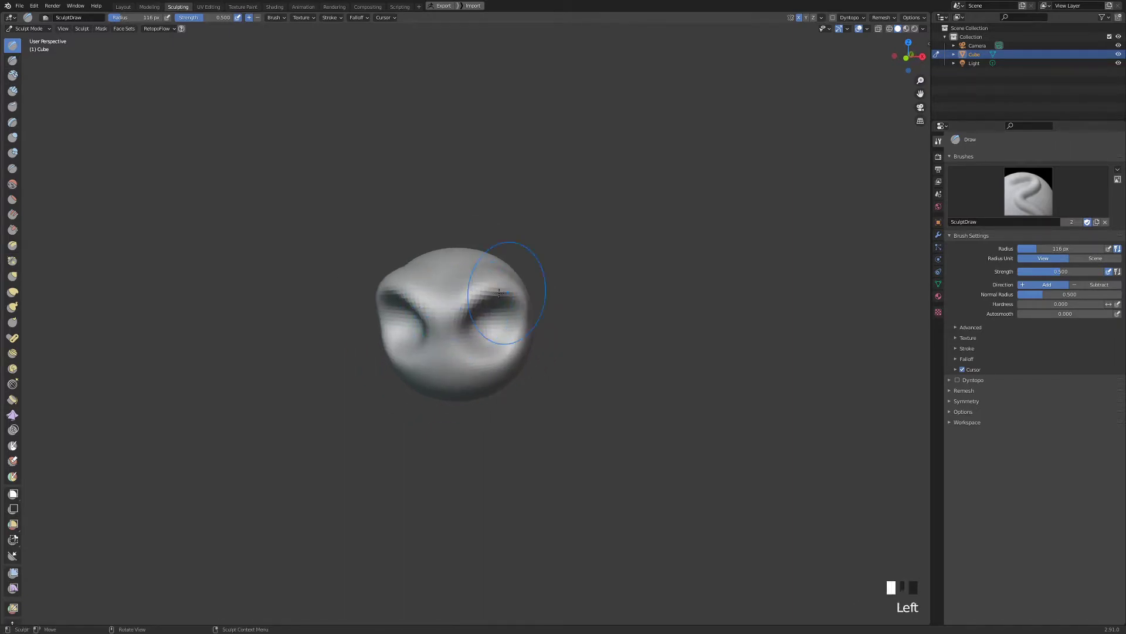
pyautogui.moveTo(499, 292); pyautogui.dragTo(516, 302)
pyautogui.moveTo(516, 302); pyautogui.dragTo(493, 329, button='middle')
pyautogui.keyDown('ctrl'); pyautogui.moveTo(493, 328); pyautogui.dragTo(484, 338); pyautogui.keyUp('ctrl')
pyautogui.keyDown('ctrl'); pyautogui.moveTo(484, 337); pyautogui.dragTo(481, 340); pyautogui.keyUp('ctrl')
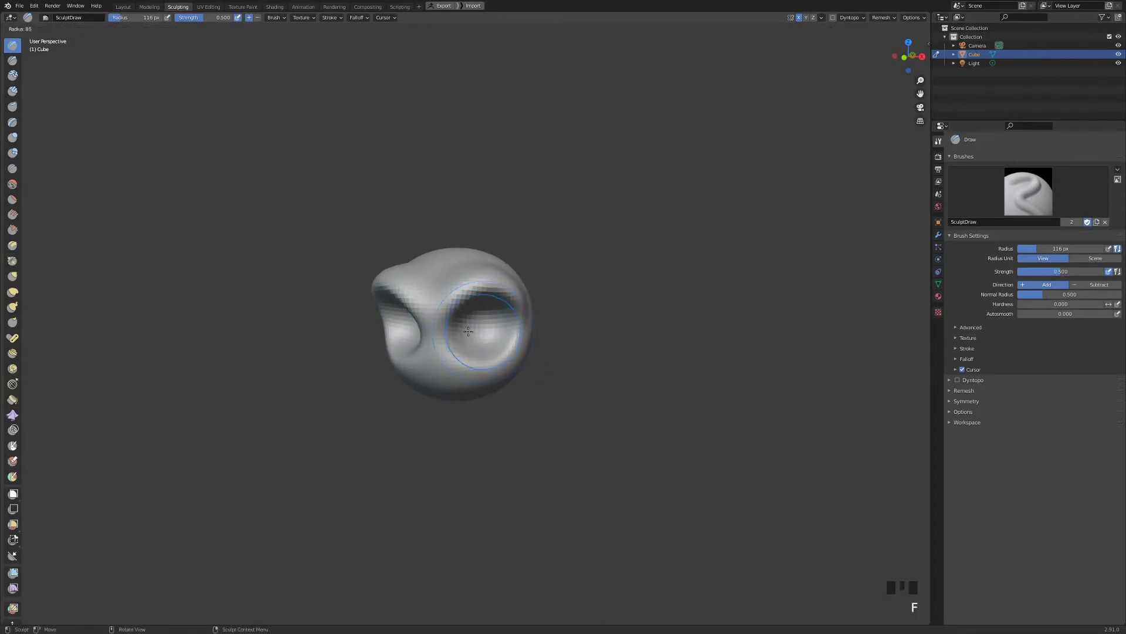
# Reduce the Draw brush radius to about 74 px and build up the brow ridges above the eye sockets.
pyautogui.press('f')
pyautogui.click(465, 334)
pyautogui.moveTo(450, 297); pyautogui.dragTo(518, 300)
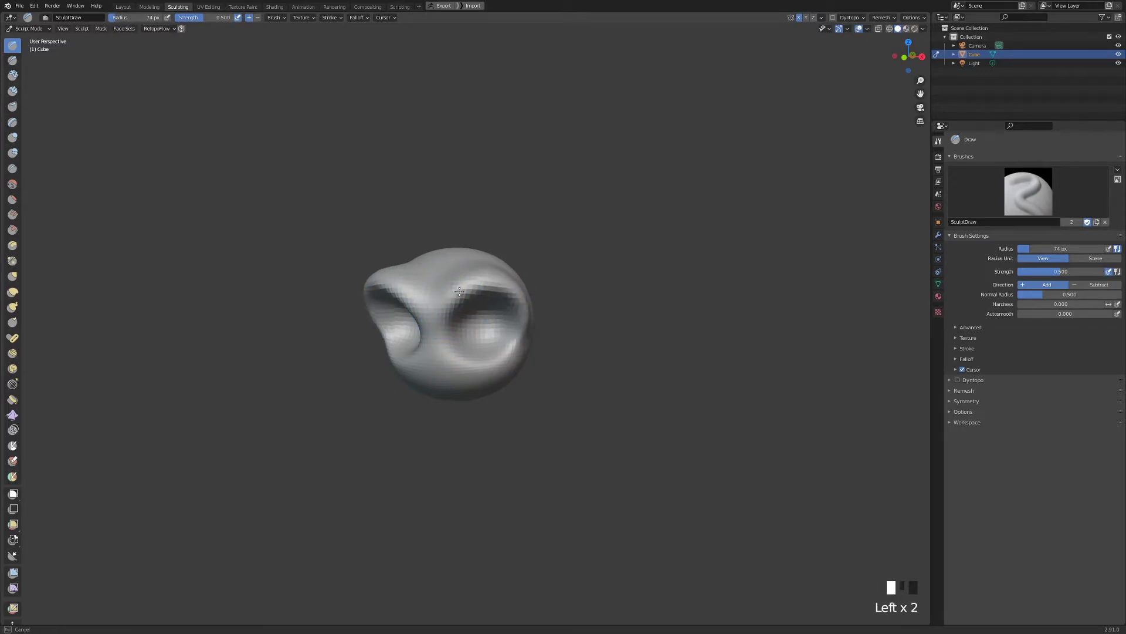
# Try building up the area below the eye sockets with the Draw brush, and undo the strokes.
pyautogui.moveTo(459, 293); pyautogui.dragTo(445, 306, button='middle')
pyautogui.moveTo(451, 338)
pyautogui.mouseDown()
pyautogui.moveTo(440, 311)
pyautogui.moveTo(459, 302)
pyautogui.moveTo(443, 336)
pyautogui.moveTo(423, 346)
pyautogui.moveTo(494, 344)
pyautogui.moveTo(440, 375)
pyautogui.moveTo(482, 362)
pyautogui.moveTo(446, 371)
pyautogui.moveTo(478, 373)
pyautogui.moveTo(433, 367)
pyautogui.moveTo(478, 373)
pyautogui.moveTo(473, 348)
pyautogui.moveTo(448, 350)
pyautogui.moveTo(478, 346)
pyautogui.moveTo(466, 339)
pyautogui.mouseUp()
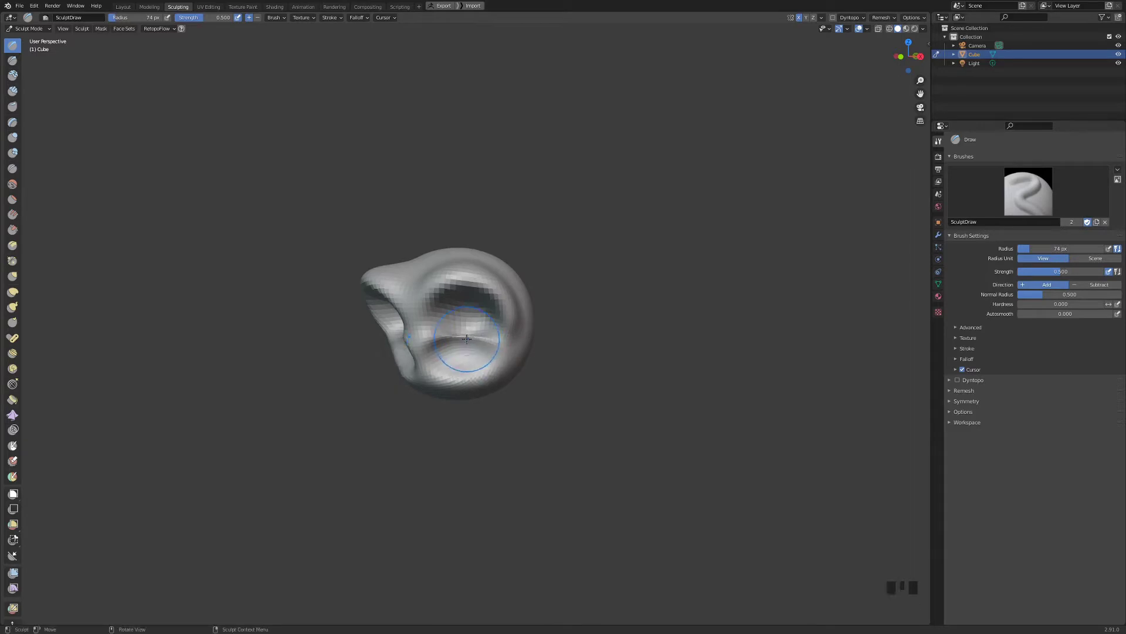
pyautogui.hotkey('ctrl', 'z')
pyautogui.hotkey('ctrl', 'z')
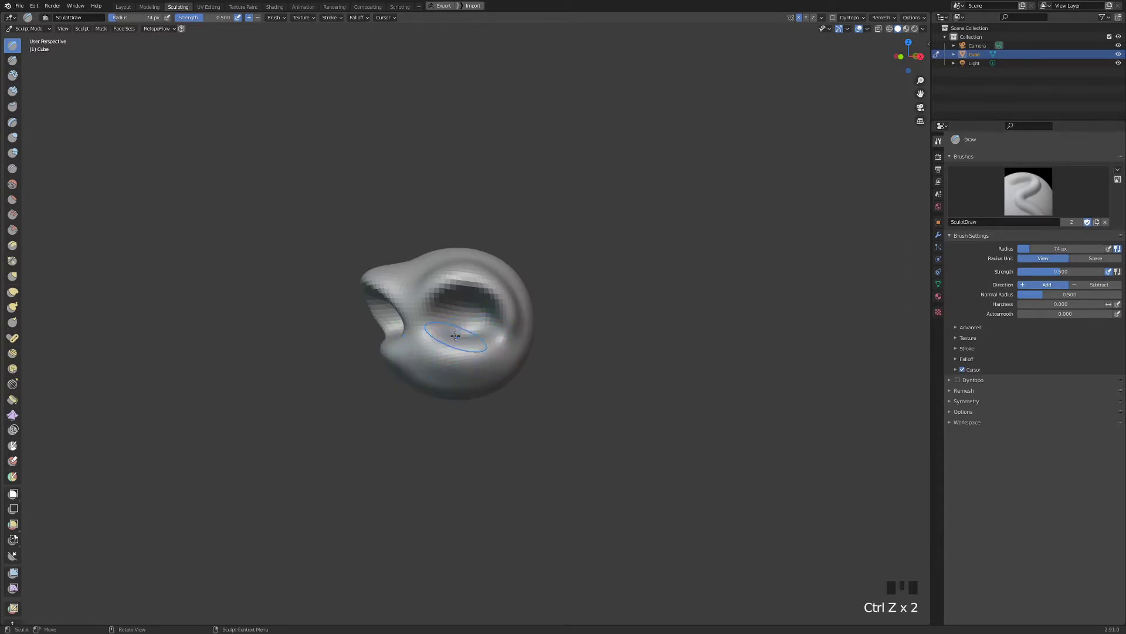
pyautogui.hotkey('ctrl', 'z')
# Try a raising stroke and a carving stroke on the side of the head, undoing each one.
pyautogui.moveTo(456, 335); pyautogui.dragTo(471, 297, button='middle')
pyautogui.moveTo(472, 293)
pyautogui.mouseDown()
pyautogui.moveTo(496, 311)
pyautogui.moveTo(470, 276)
pyautogui.moveTo(502, 329)
pyautogui.mouseUp()
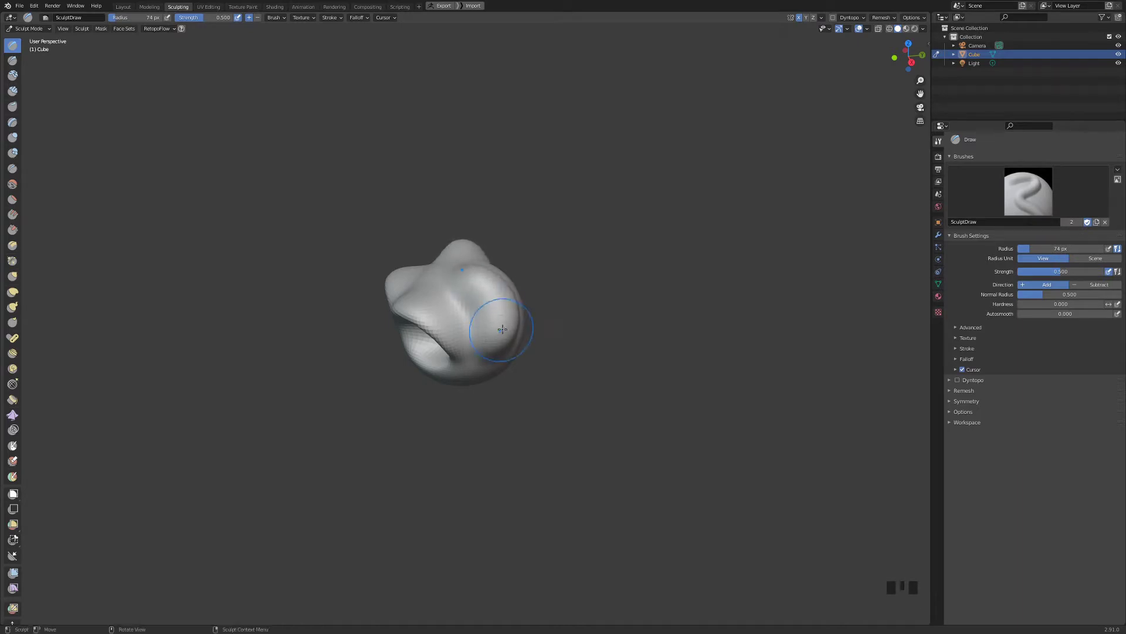
pyautogui.hotkey('ctrl', 'z')
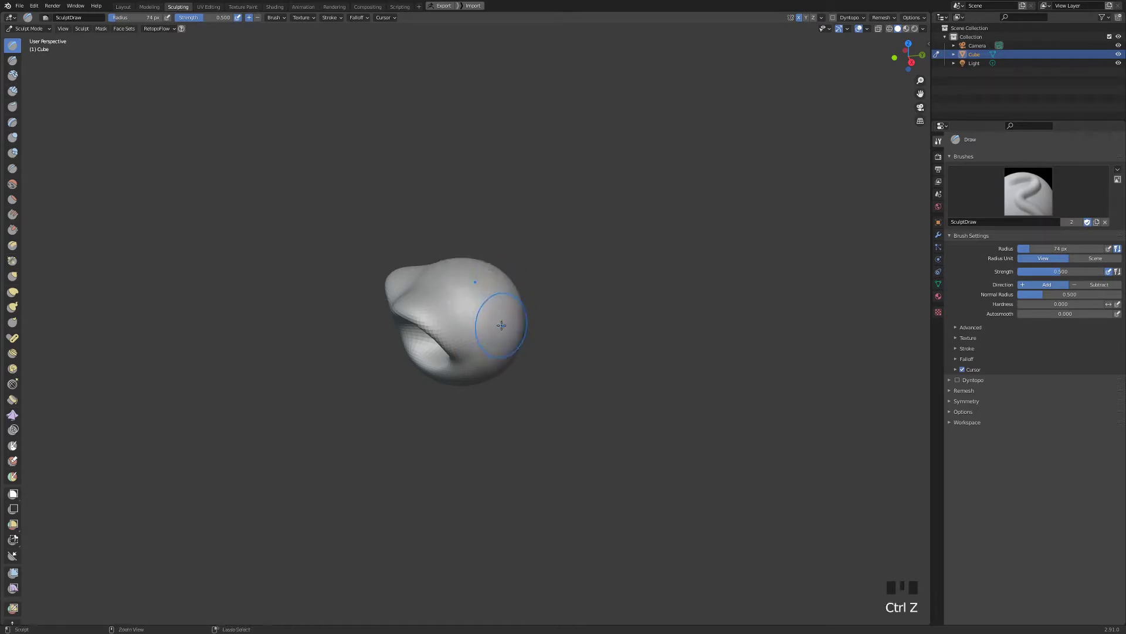
pyautogui.moveTo(515, 345)
pyautogui.keyDown('ctrl'); pyautogui.mouseDown()
pyautogui.moveTo(511, 320)
pyautogui.moveTo(495, 339)
pyautogui.moveTo(495, 320)
pyautogui.mouseUp(); pyautogui.keyUp('ctrl')
pyautogui.hotkey('ctrl', 'z')
# Carve a horizontal mouth groove below the eye sockets using the Draw Sharp brush with a radius of about 86 px.
pyautogui.moveTo(464, 313)
pyautogui.mouseDown(button='middle')
pyautogui.moveTo(517, 326)
pyautogui.moveTo(469, 329)
pyautogui.moveTo(466, 293)
pyautogui.mouseUp(button='middle')
pyautogui.moveTo(464, 399)
pyautogui.keyDown('shift'); pyautogui.mouseDown(button='middle')
pyautogui.moveTo(461, 317)
pyautogui.moveTo(474, 328)
pyautogui.mouseUp(button='middle'); pyautogui.keyUp('shift')
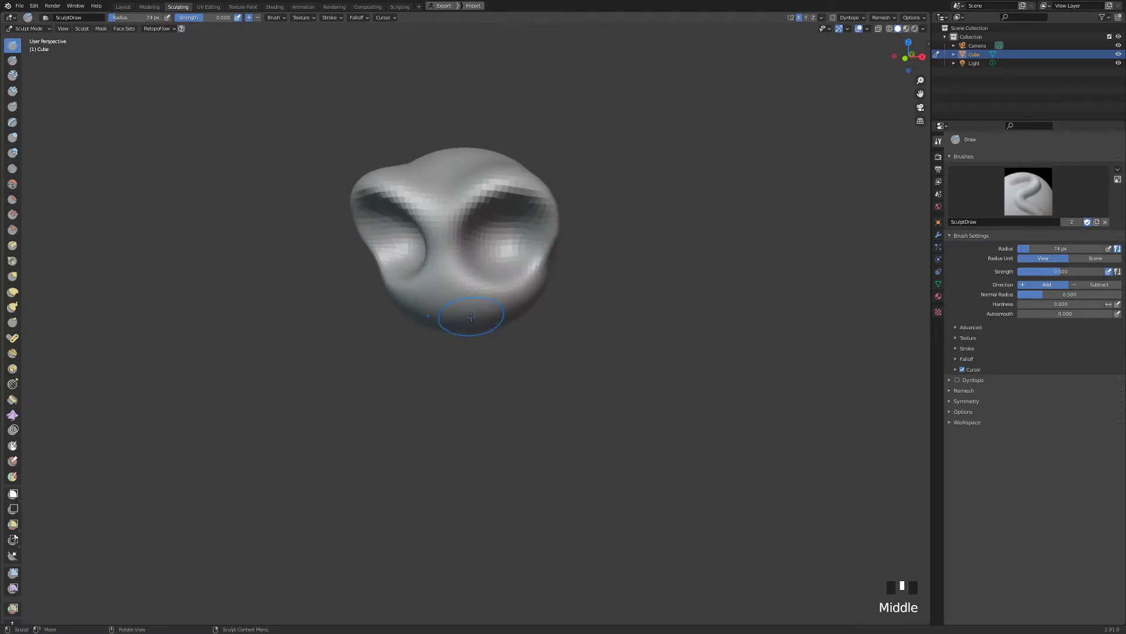
pyautogui.click(13, 61)
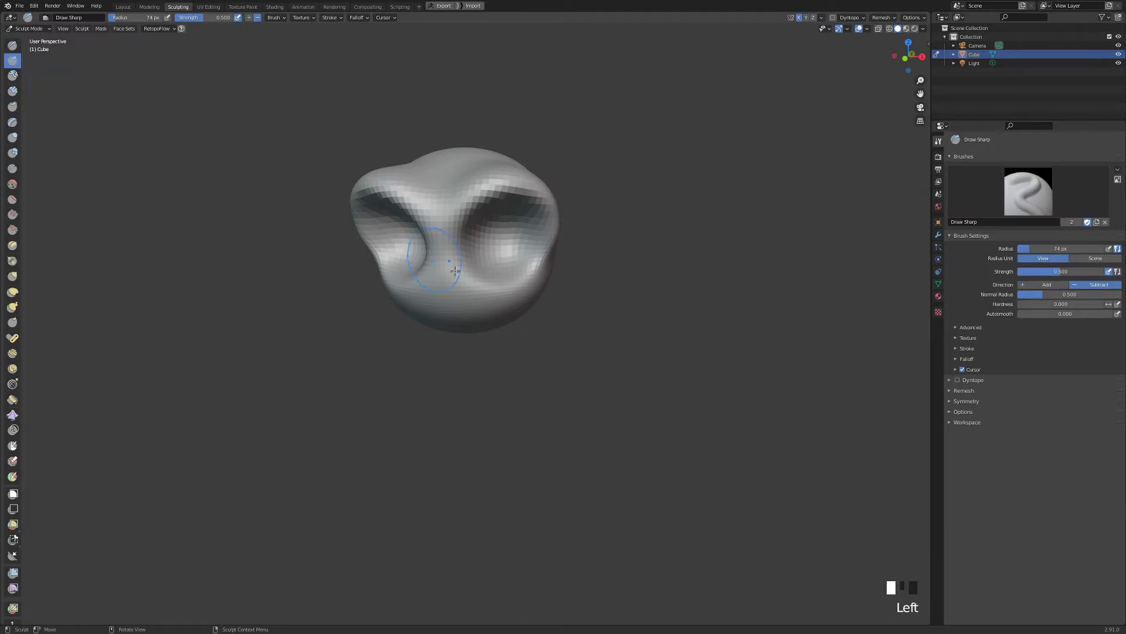
pyautogui.press('f')
pyautogui.moveTo(470, 303); pyautogui.dragTo(452, 301, button='middle')
pyautogui.click(436, 304)
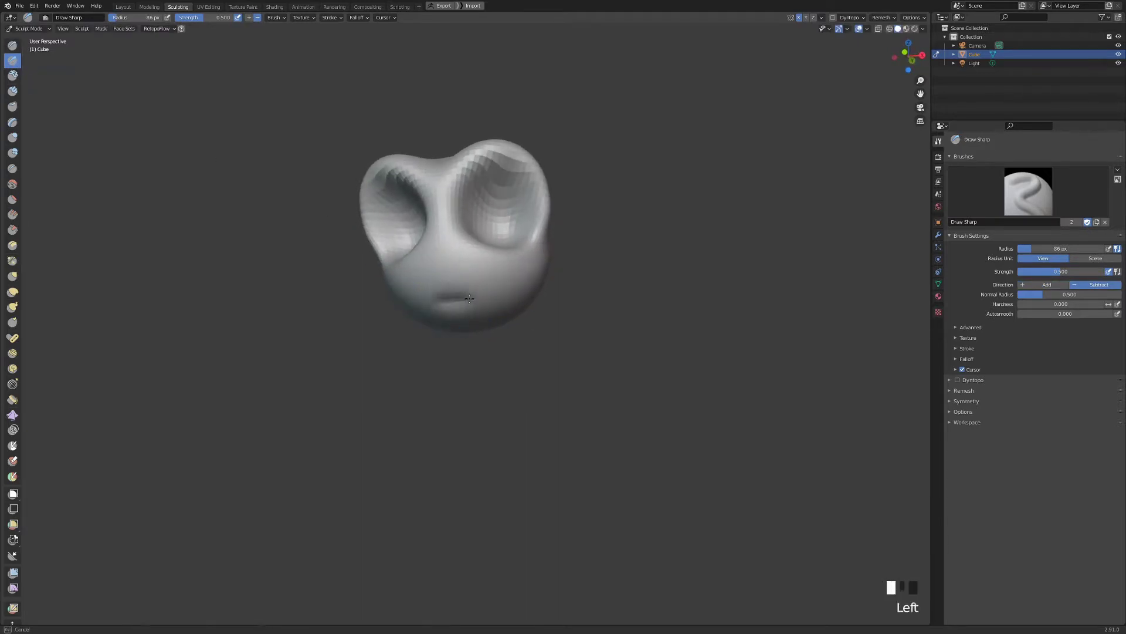
pyautogui.moveTo(437, 304); pyautogui.dragTo(493, 300)
pyautogui.moveTo(491, 299)
pyautogui.mouseDown()
pyautogui.moveTo(431, 303)
pyautogui.moveTo(479, 297)
pyautogui.mouseUp()
pyautogui.moveTo(478, 298); pyautogui.dragTo(454, 316, button='middle')
pyautogui.moveTo(454, 312); pyautogui.dragTo(512, 305)
pyautogui.moveTo(440, 303)
pyautogui.mouseDown()
pyautogui.moveTo(481, 300)
pyautogui.moveTo(454, 300)
pyautogui.moveTo(476, 309)
pyautogui.mouseUp()
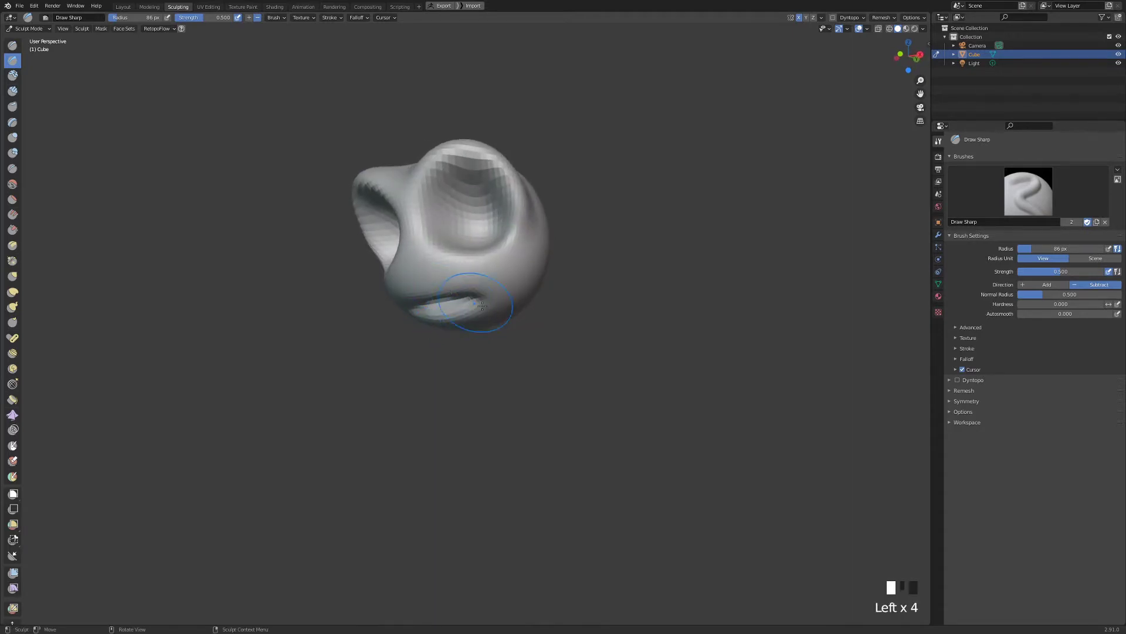
pyautogui.moveTo(481, 305)
pyautogui.mouseDown(button='middle')
pyautogui.moveTo(444, 299)
pyautogui.moveTo(448, 316)
pyautogui.moveTo(388, 305)
pyautogui.mouseUp(button='middle')
pyautogui.click(444, 299)
pyautogui.click(445, 299)
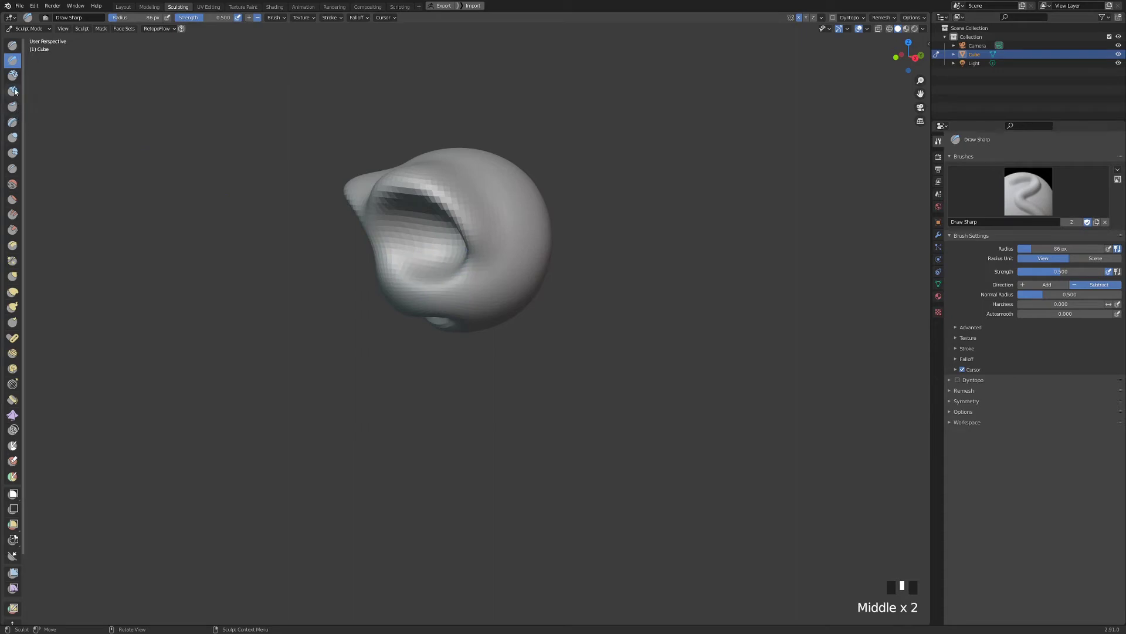
# Try carving vertical creases on the side of the head with the Crease brush, and undo the strokes.
pyautogui.click(13, 169)
pyautogui.moveTo(446, 194); pyautogui.dragTo(528, 227, button='middle')
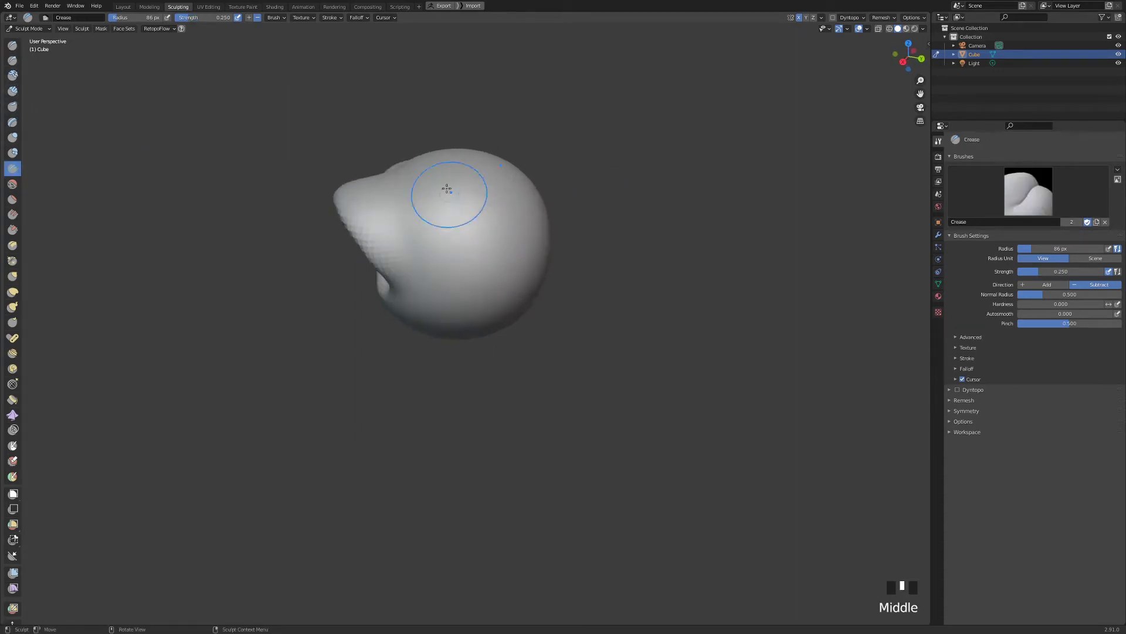
pyautogui.click(470, 262)
pyautogui.click(467, 258)
pyautogui.click(469, 254)
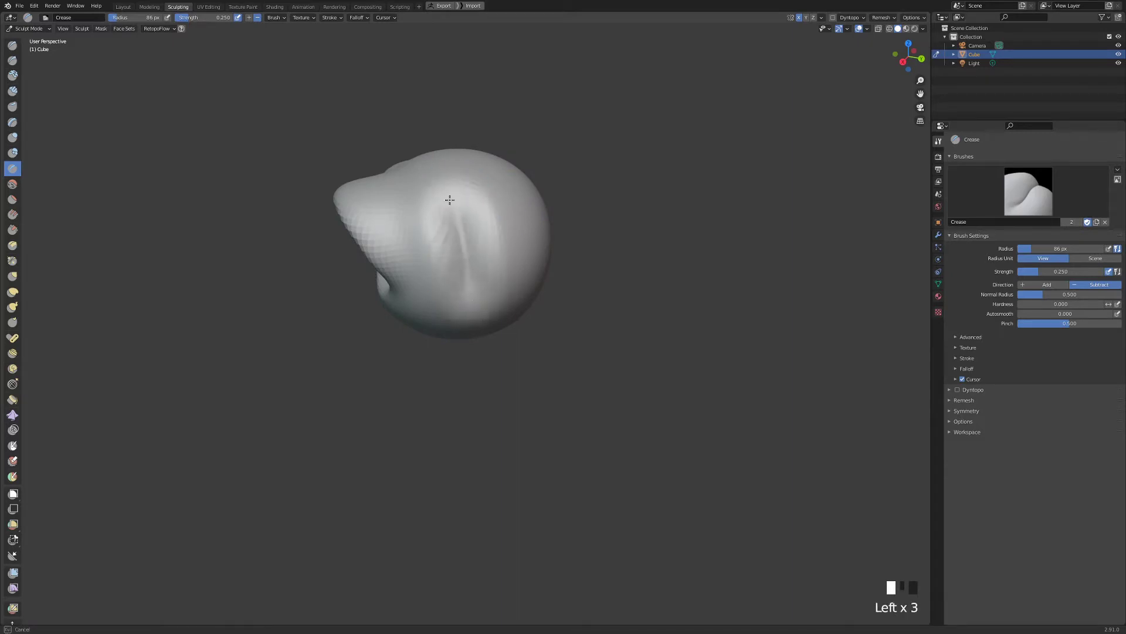
pyautogui.moveTo(474, 259)
pyautogui.mouseDown(button='middle')
pyautogui.moveTo(530, 231)
pyautogui.moveTo(481, 261)
pyautogui.mouseUp(button='middle')
pyautogui.moveTo(450, 207); pyautogui.dragTo(449, 211)
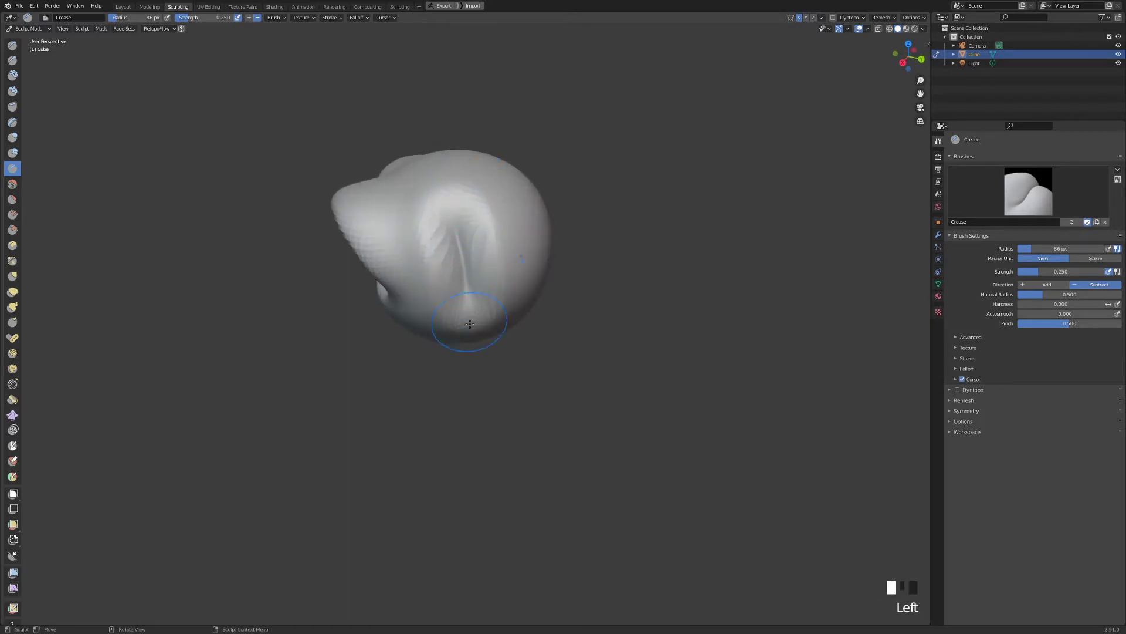
pyautogui.moveTo(454, 224)
pyautogui.mouseDown(button='middle')
pyautogui.moveTo(467, 194)
pyautogui.moveTo(485, 290)
pyautogui.mouseUp(button='middle')
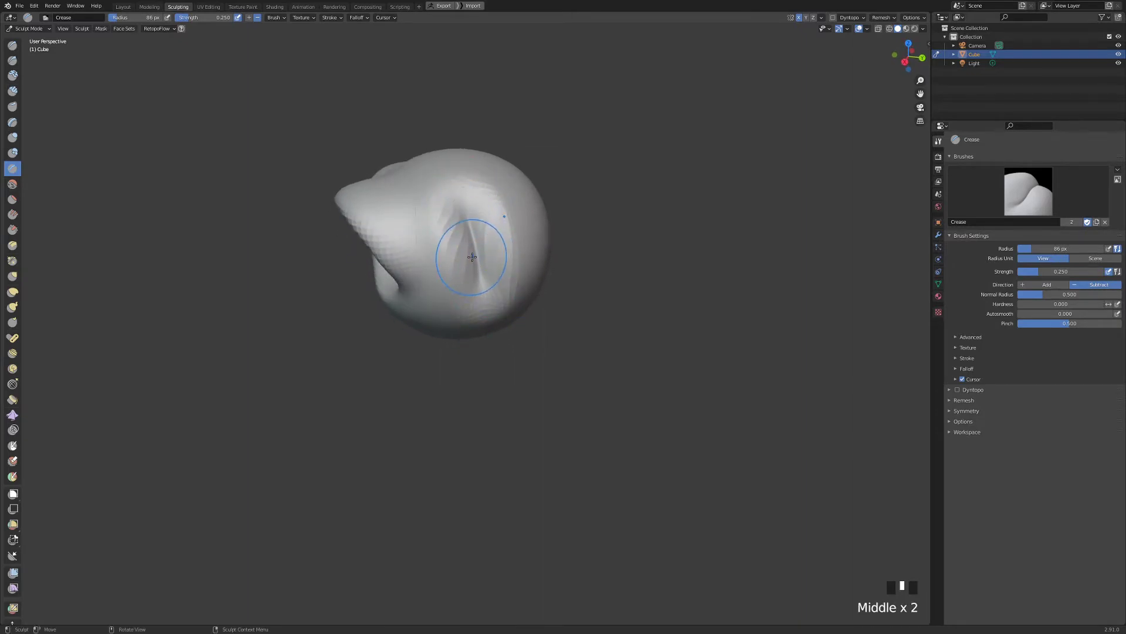
pyautogui.moveTo(480, 267); pyautogui.dragTo(484, 294)
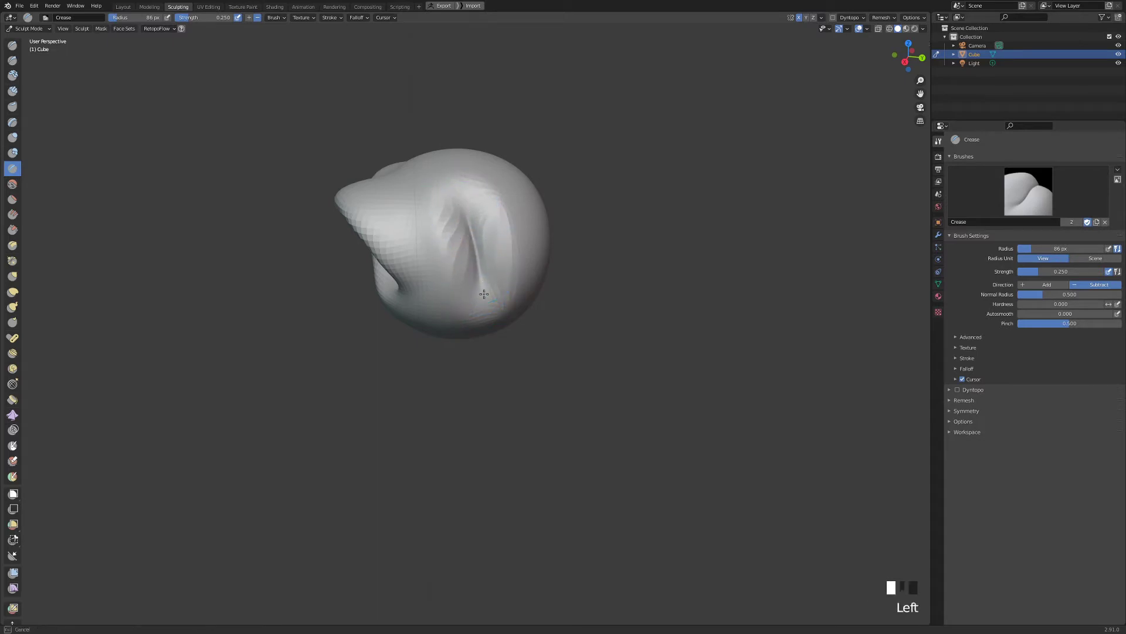
pyautogui.moveTo(455, 205); pyautogui.dragTo(486, 289)
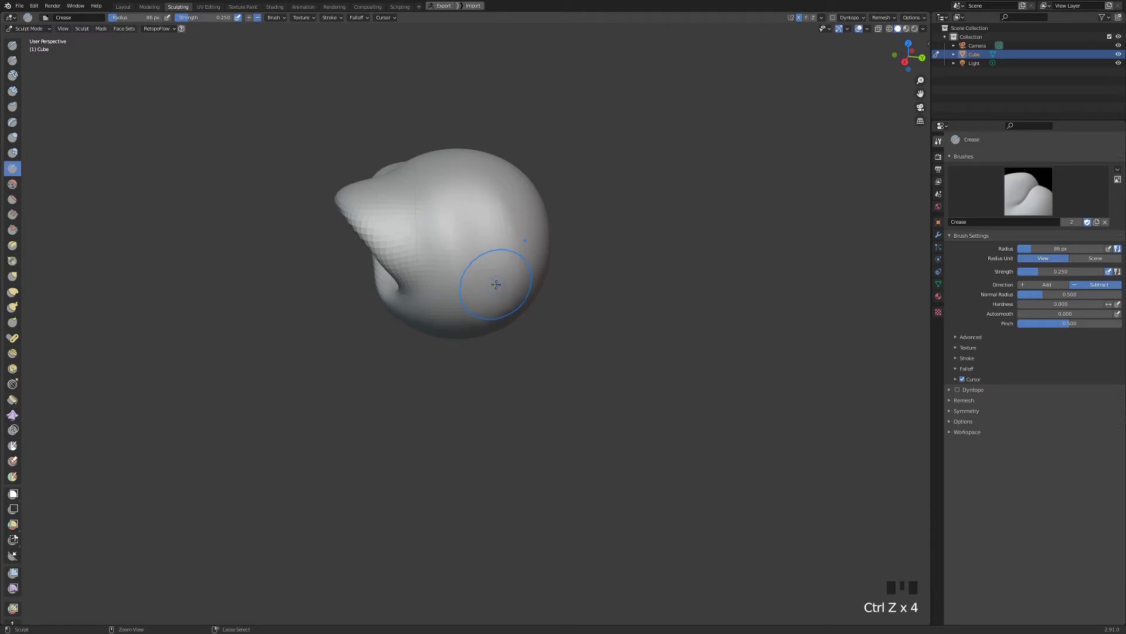
# Try carving a vertical groove on the side of the head with the Draw Sharp brush, and undo it.
pyautogui.click(12, 60)
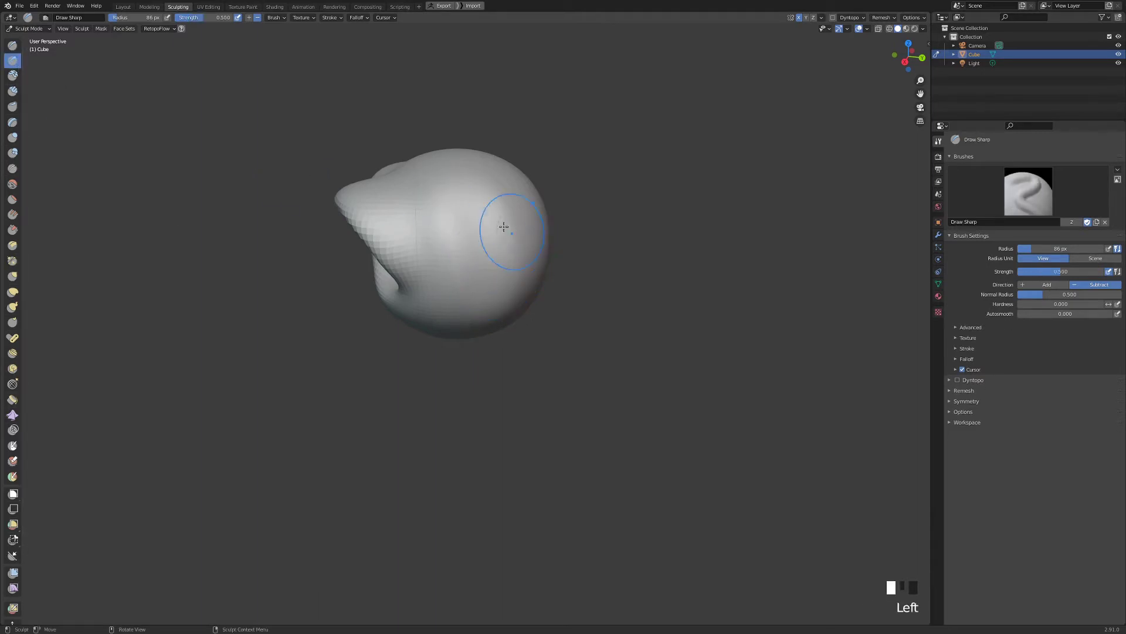
pyautogui.moveTo(503, 221)
pyautogui.mouseDown()
pyautogui.moveTo(467, 202)
pyautogui.moveTo(487, 298)
pyautogui.mouseUp()
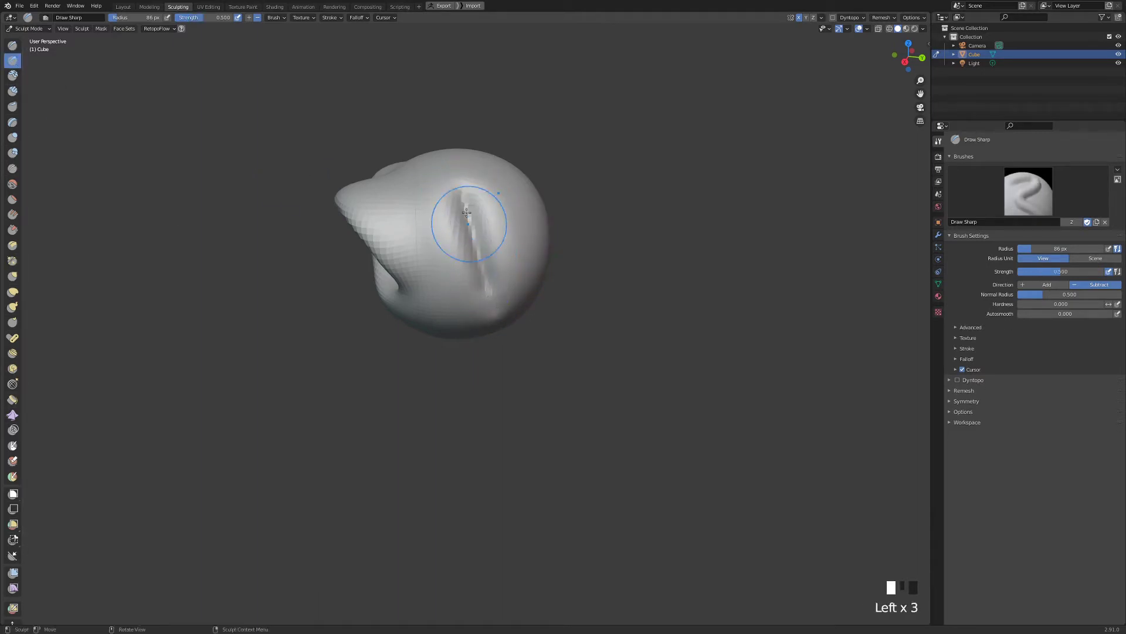
pyautogui.moveTo(461, 199); pyautogui.dragTo(491, 305)
pyautogui.moveTo(486, 256); pyautogui.dragTo(479, 256, button='middle')
pyautogui.moveTo(452, 201); pyautogui.dragTo(492, 272)
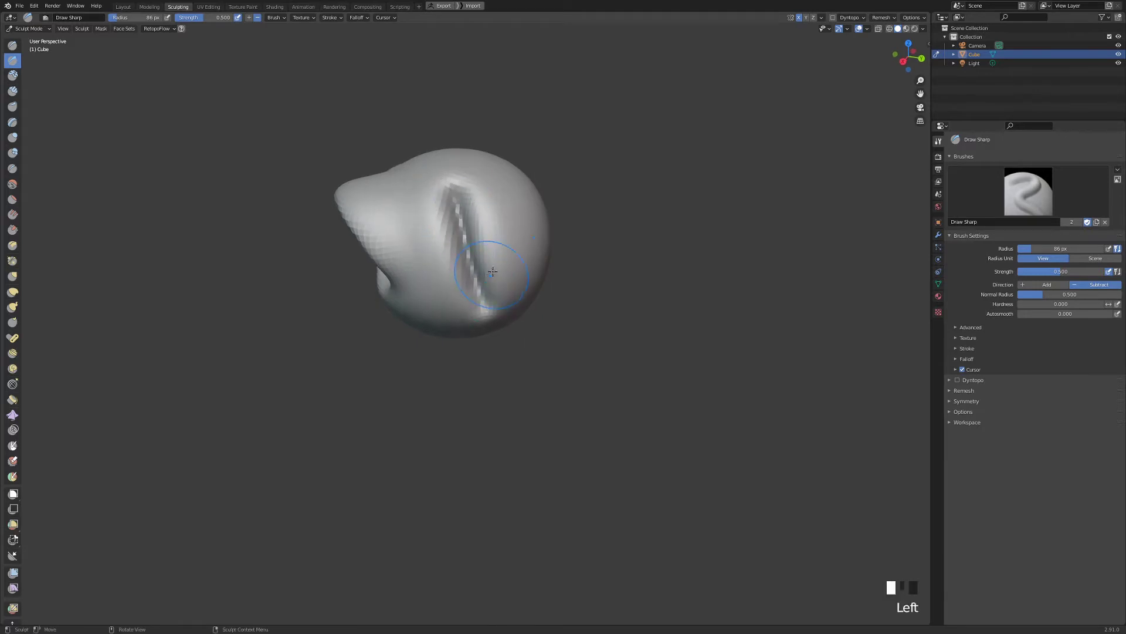
pyautogui.moveTo(476, 284); pyautogui.dragTo(502, 252, button='middle')
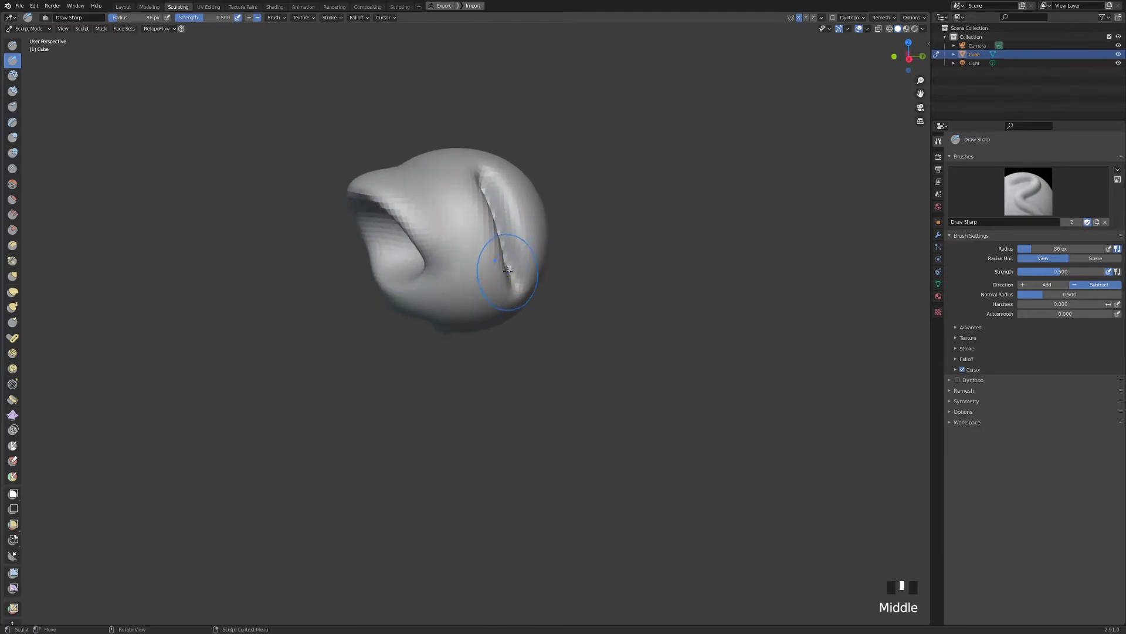
pyautogui.hotkey('ctrl', 'z')
pyautogui.hotkey('ctrl', 'z')
pyautogui.hotkey('ctrl', 'z')
pyautogui.hotkey('ctrl', 'z')
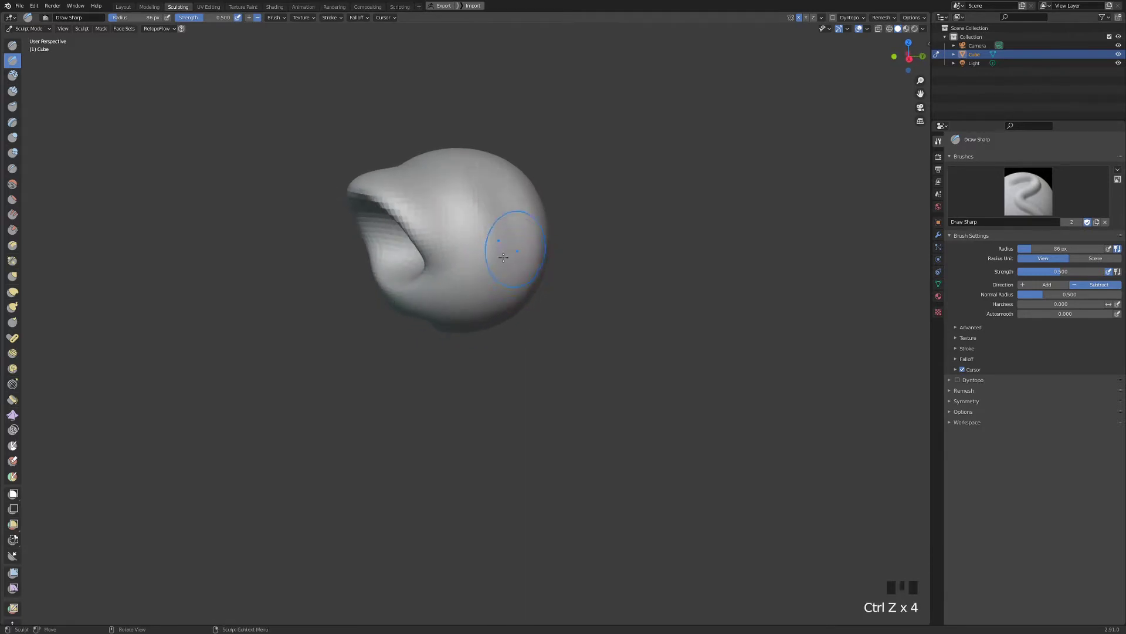
# Try Draw Sharp strokes diagonally across the side of the head and below the eye socket, undoing them.
pyautogui.moveTo(478, 280); pyautogui.dragTo(477, 300)
pyautogui.moveTo(495, 238); pyautogui.dragTo(453, 302)
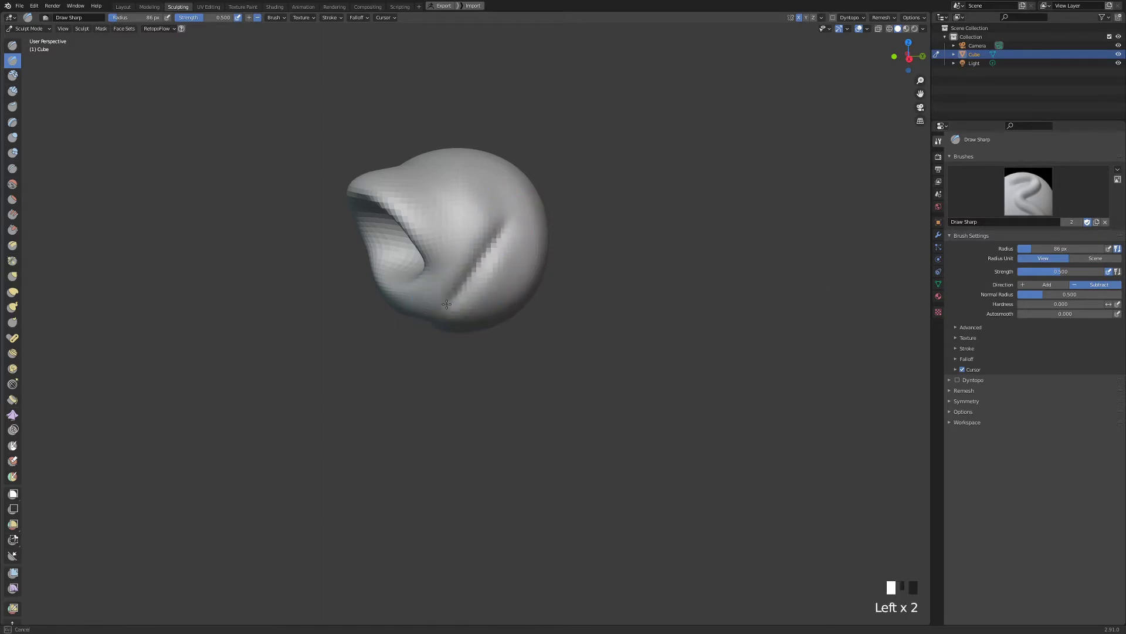
pyautogui.moveTo(488, 276)
pyautogui.mouseDown(button='middle')
pyautogui.moveTo(458, 285)
pyautogui.moveTo(465, 277)
pyautogui.mouseUp(button='middle')
pyautogui.hotkey('ctrl', 'z')
pyautogui.hotkey('ctrl', 'z')
pyautogui.moveTo(464, 274); pyautogui.dragTo(431, 267)
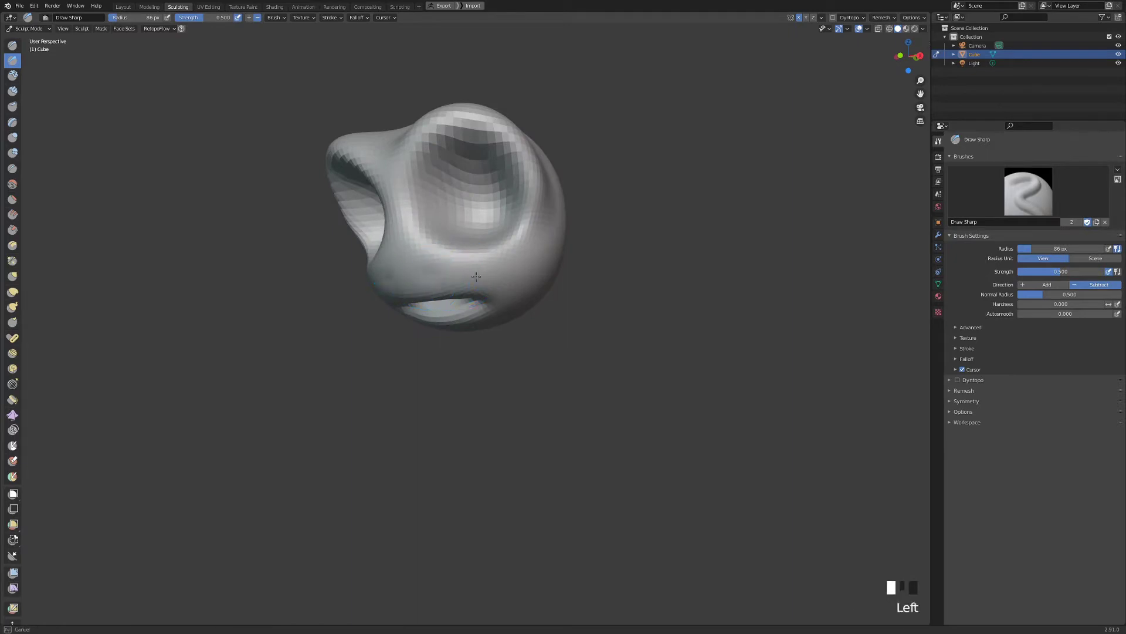
pyautogui.hotkey('ctrl', 'z')
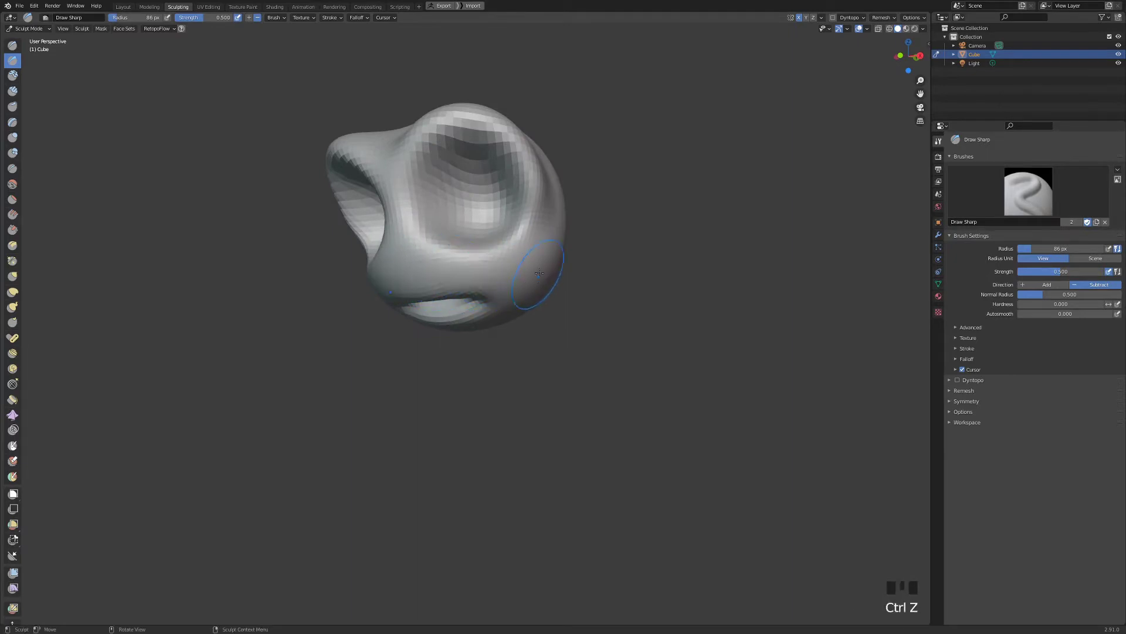
# Switch to the Grab brush with a radius of about 144 px and pull the lower face down into a chin.
pyautogui.moveTo(543, 281); pyautogui.dragTo(508, 276, button='middle')
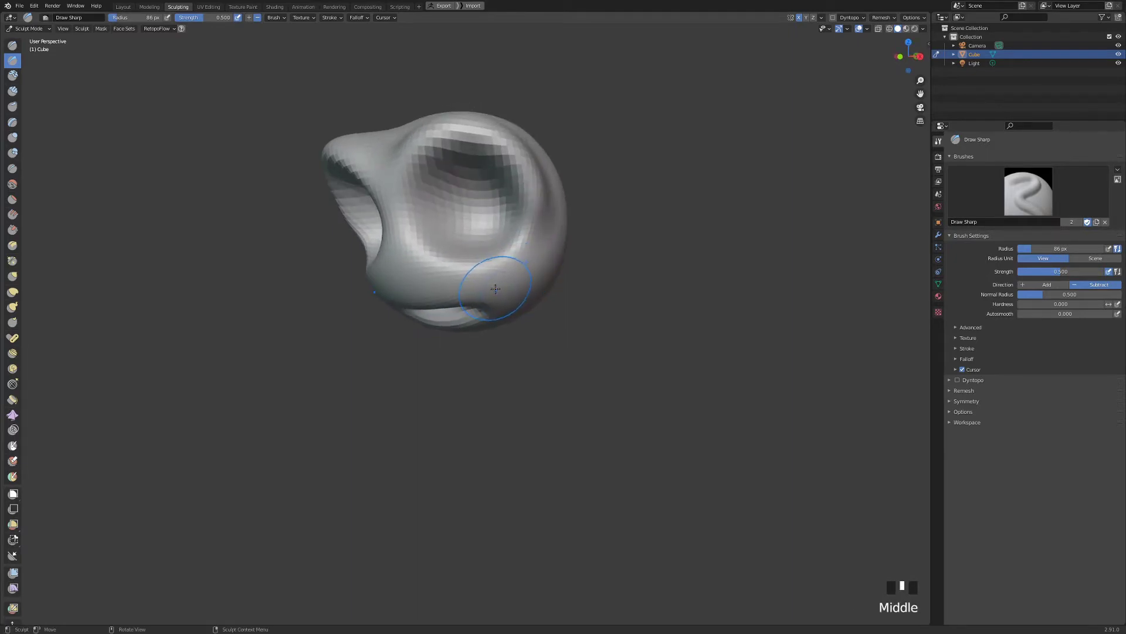
pyautogui.press('q')
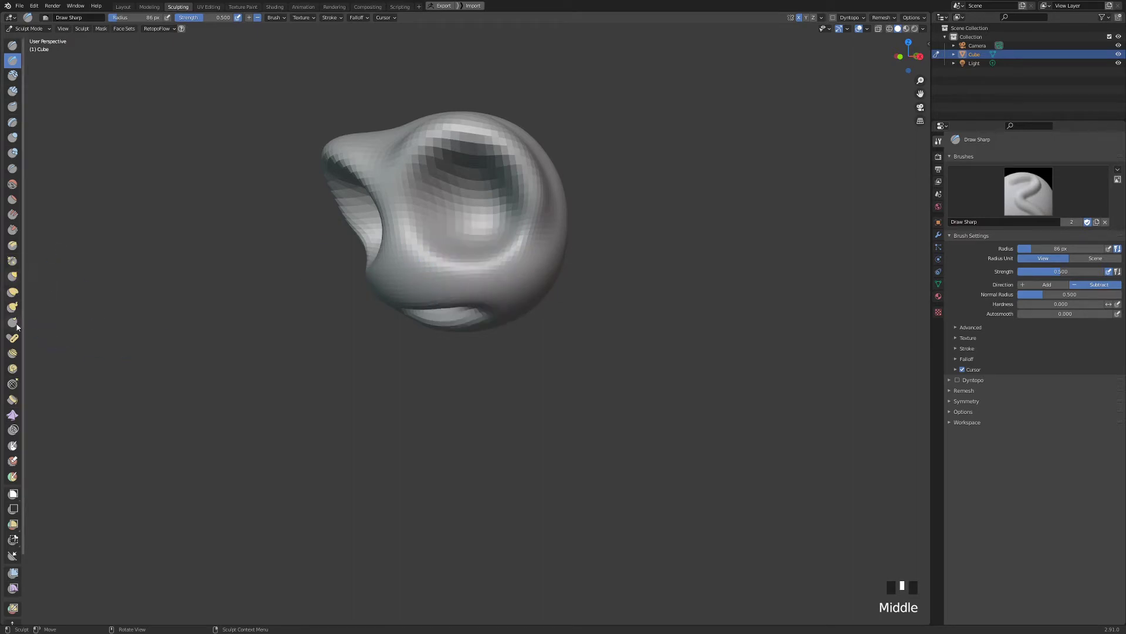
pyautogui.click(12, 277)
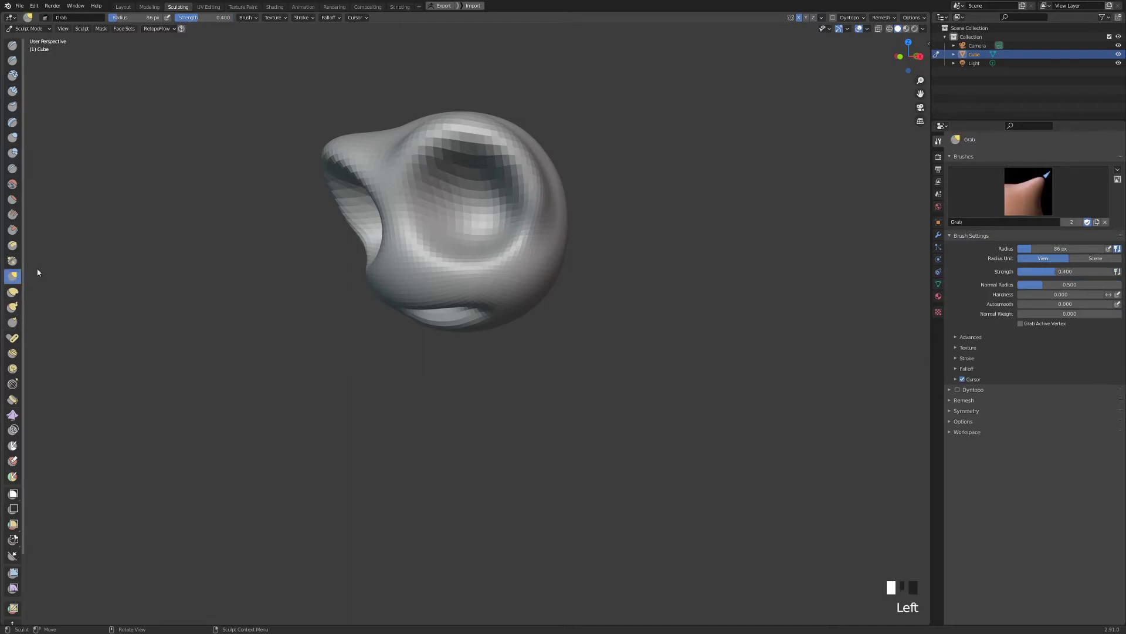
pyautogui.keyDown('ctrl'); pyautogui.moveTo(464, 316); pyautogui.dragTo(466, 339, button='middle'); pyautogui.keyUp('ctrl')
pyautogui.press('f')
pyautogui.click(483, 303)
pyautogui.moveTo(471, 321); pyautogui.dragTo(471, 326)
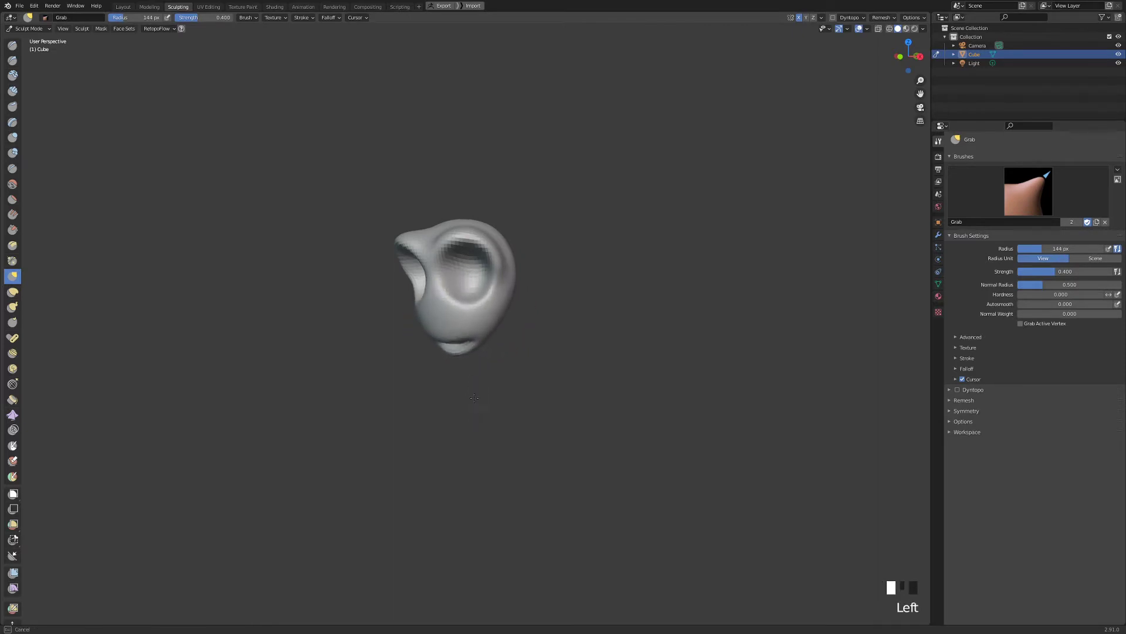
# Narrow the lower face and shape the jaw and the lower back of the head with the Grab brush.
pyautogui.moveTo(472, 328)
pyautogui.keyDown('ctrl'); pyautogui.mouseDown(button='middle')
pyautogui.moveTo(465, 320)
pyautogui.moveTo(491, 327)
pyautogui.mouseUp(button='middle'); pyautogui.keyUp('ctrl')
pyautogui.moveTo(490, 326); pyautogui.dragTo(494, 314)
pyautogui.moveTo(497, 322); pyautogui.dragTo(498, 317, button='middle')
pyautogui.click(497, 320)
pyautogui.doubleClick(499, 317)
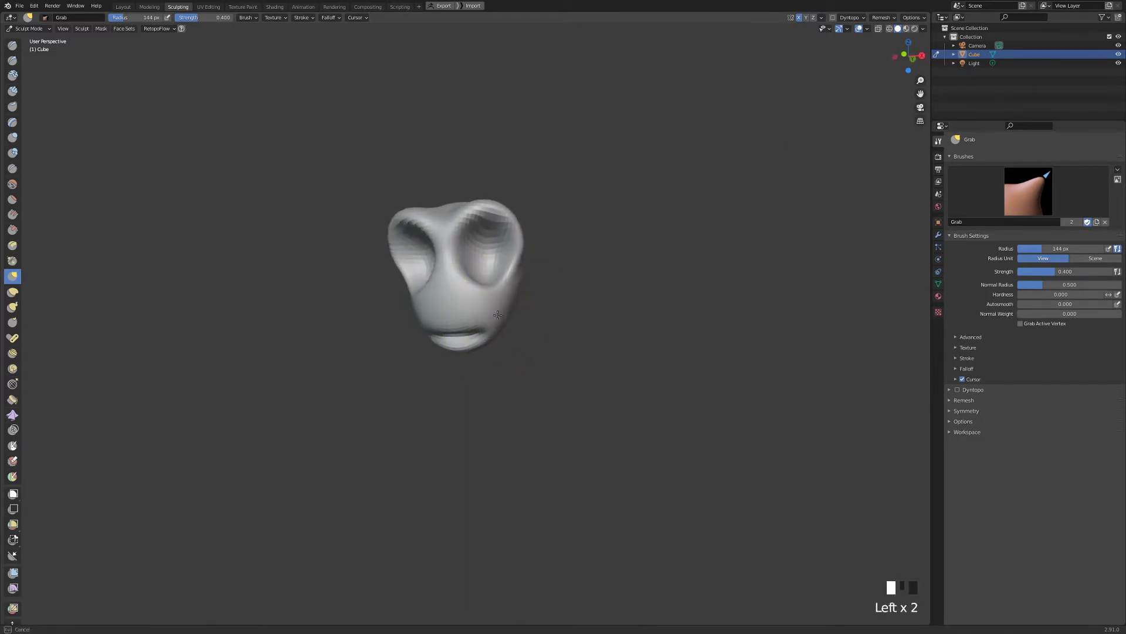
pyautogui.moveTo(485, 317); pyautogui.dragTo(467, 343)
pyautogui.moveTo(470, 347)
pyautogui.mouseDown(button='middle')
pyautogui.moveTo(433, 339)
pyautogui.moveTo(452, 327)
pyautogui.moveTo(486, 332)
pyautogui.mouseUp(button='middle')
pyautogui.moveTo(485, 332); pyautogui.dragTo(488, 344)
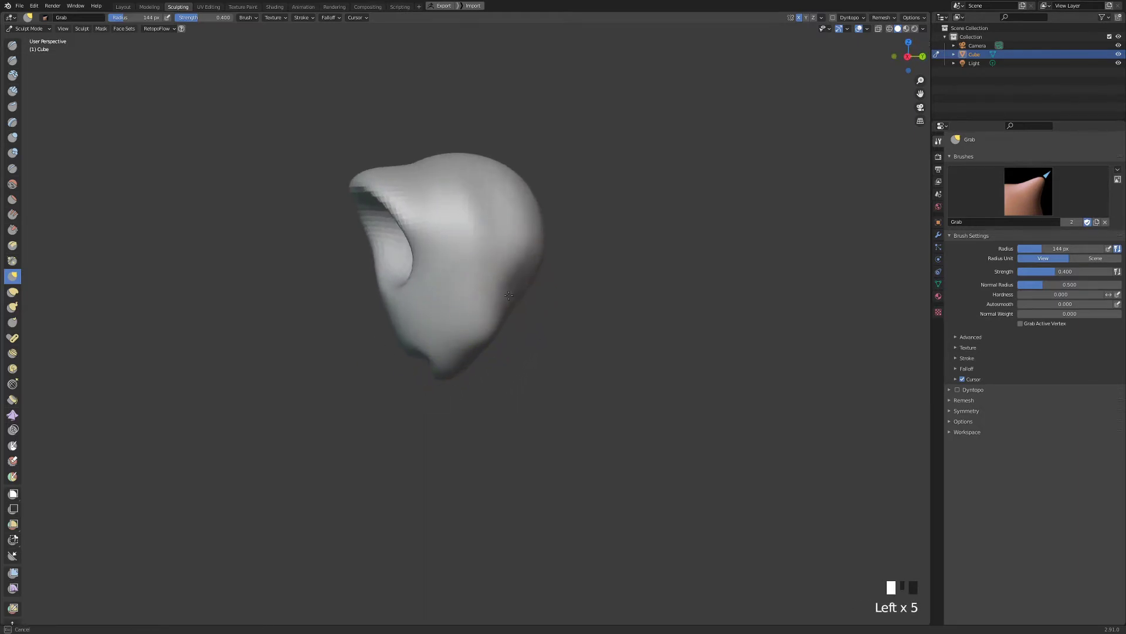
# Reduce the Grab radius to about 109 px and reshape the middle of the face between the eye sockets and mouth.
pyautogui.moveTo(494, 287); pyautogui.dragTo(398, 286, button='middle')
pyautogui.press('f')
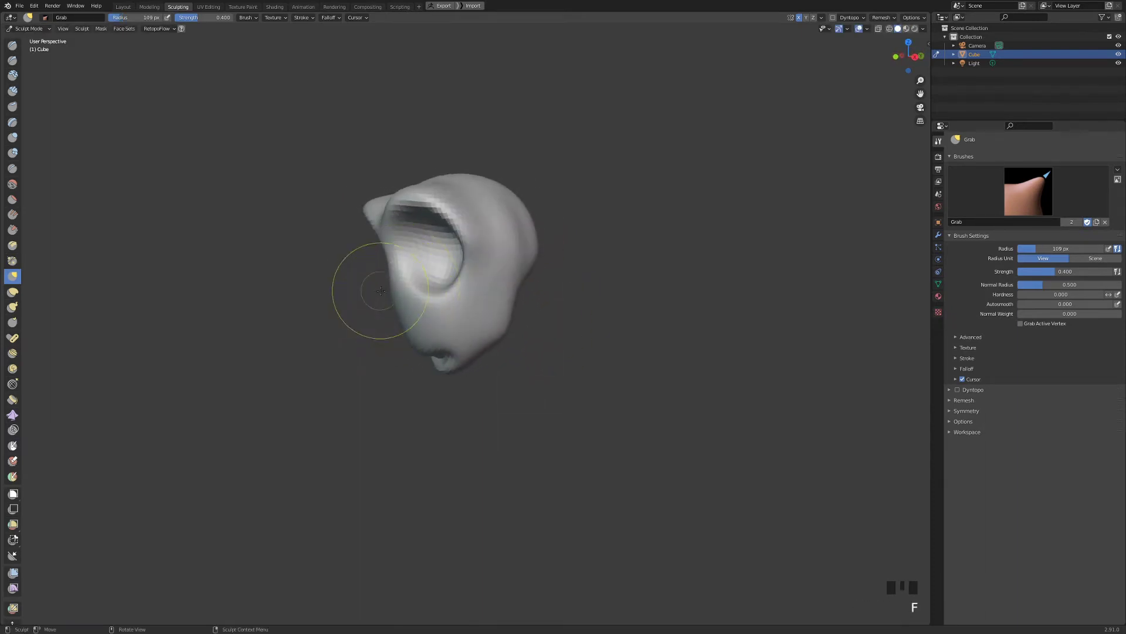
pyautogui.click(370, 292)
pyautogui.moveTo(369, 294); pyautogui.dragTo(384, 290)
pyautogui.moveTo(384, 290); pyautogui.dragTo(413, 297, button='middle')
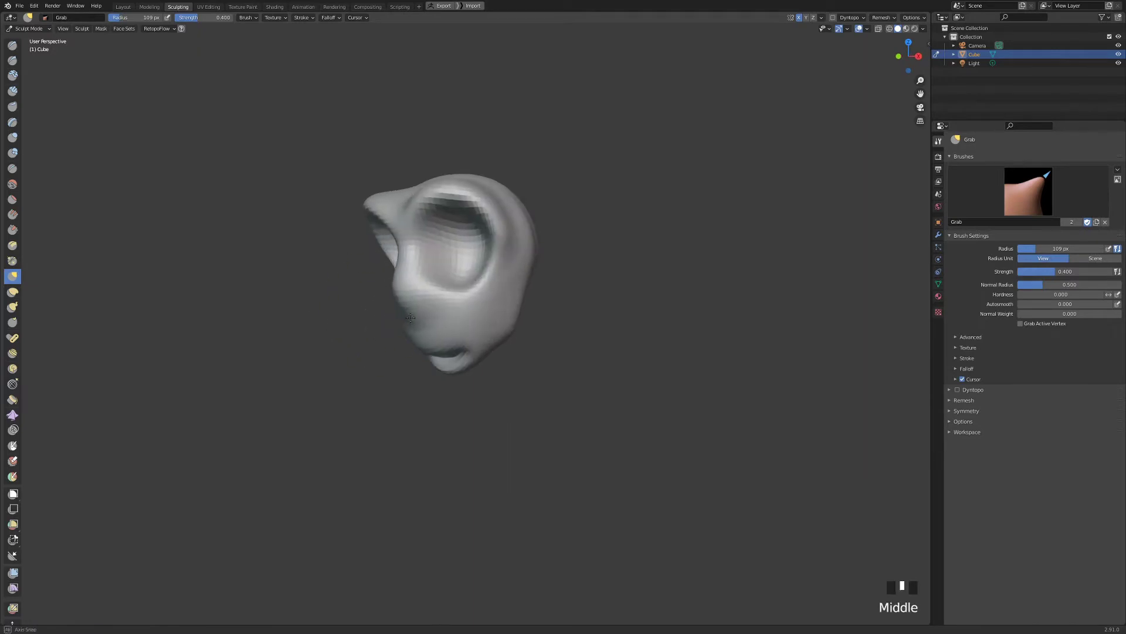
pyautogui.click(417, 297)
pyautogui.moveTo(418, 297); pyautogui.dragTo(421, 299)
pyautogui.moveTo(420, 299); pyautogui.dragTo(481, 227, button='middle')
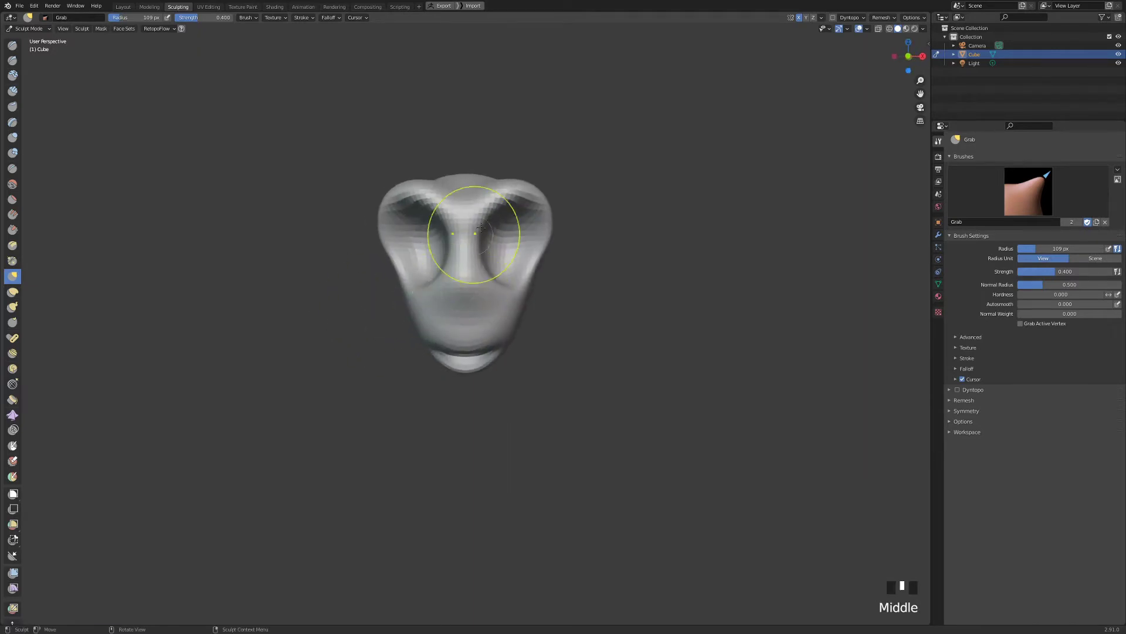
# Set the Grab radius to about 140 px and pull the brow ridges down over the eye sockets, undoing unwanted strokes.
pyautogui.press('f')
pyautogui.click(515, 216)
pyautogui.moveTo(515, 216)
pyautogui.mouseDown()
pyautogui.moveTo(541, 234)
pyautogui.moveTo(517, 237)
pyautogui.mouseUp()
pyautogui.hotkey('ctrl', 'z')
pyautogui.hotkey('ctrl', 'z')
pyautogui.hotkey('ctrl', 'z')
pyautogui.hotkey('ctrl', 'z')
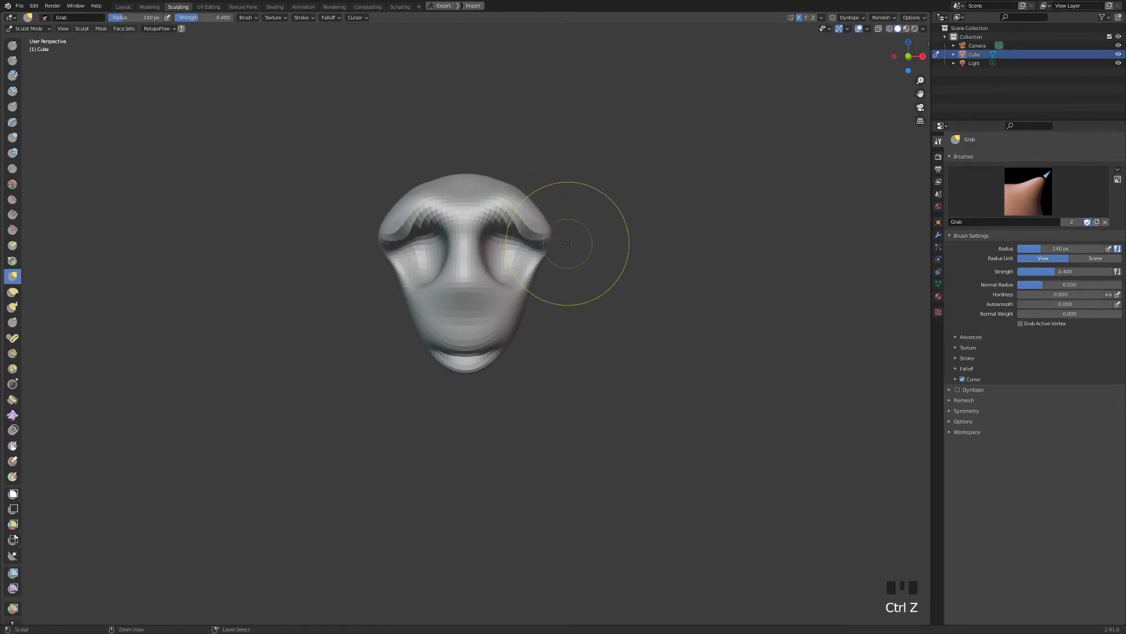
# Increase the Grab radius to about 192 px and pull the top and back of the skull up and outward.
pyautogui.moveTo(573, 246)
pyautogui.mouseDown(button='middle')
pyautogui.moveTo(491, 265)
pyautogui.moveTo(463, 217)
pyautogui.mouseUp(button='middle')
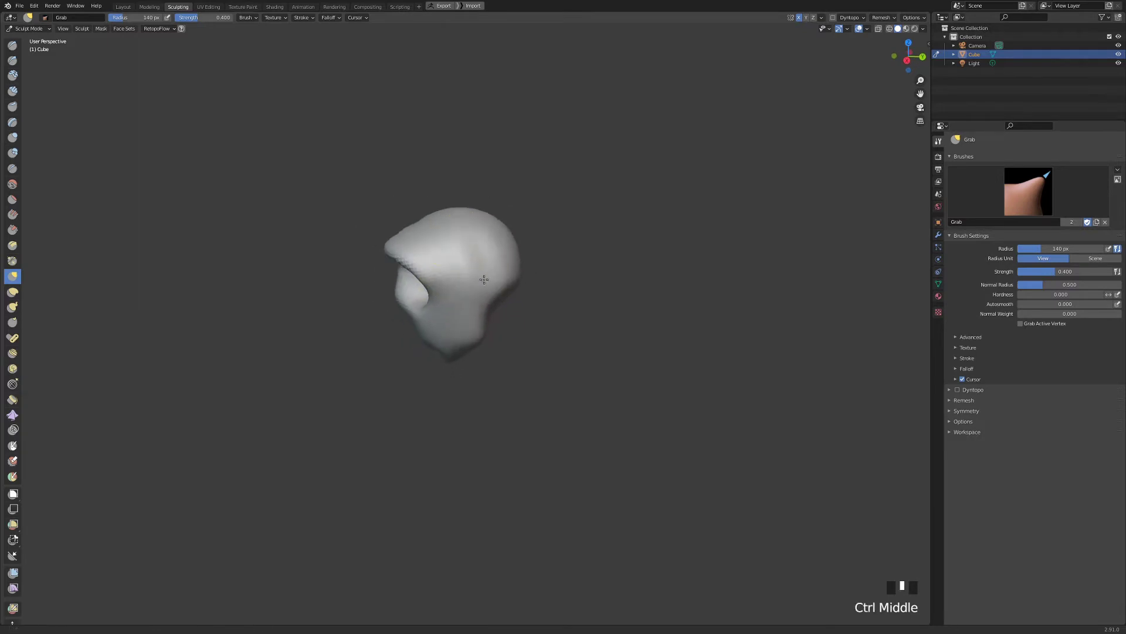
pyautogui.click(470, 213)
pyautogui.press('f')
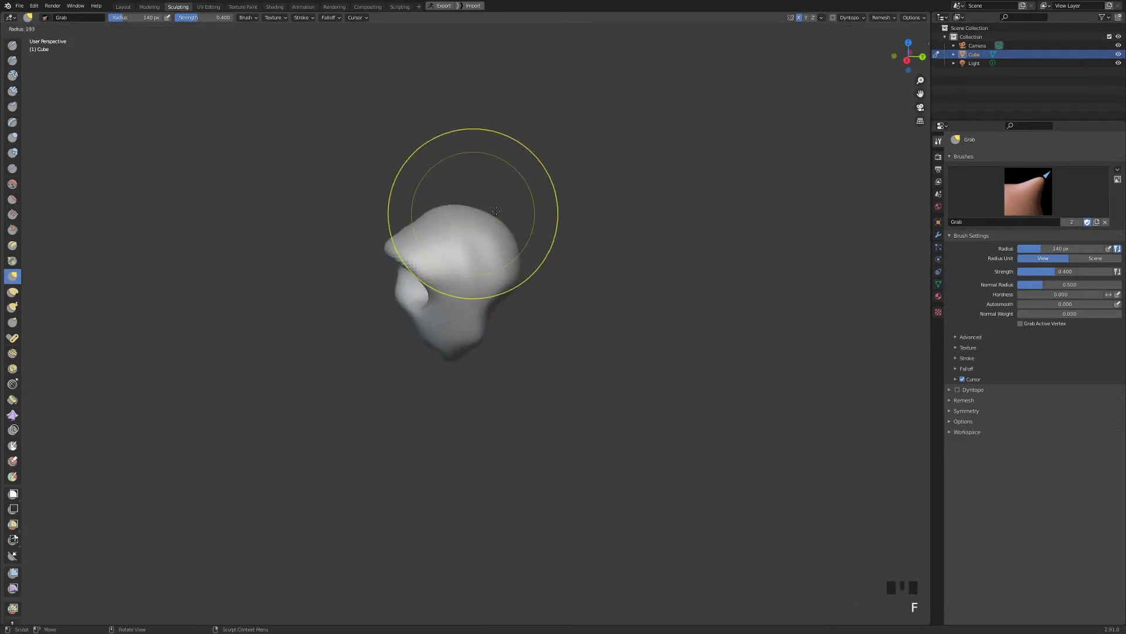
pyautogui.click(558, 212)
pyautogui.moveTo(476, 216); pyautogui.dragTo(480, 209)
pyautogui.moveTo(486, 215); pyautogui.dragTo(492, 203)
pyautogui.moveTo(494, 235)
pyautogui.mouseDown(button='middle')
pyautogui.moveTo(518, 233)
pyautogui.moveTo(511, 242)
pyautogui.mouseUp(button='middle')
pyautogui.moveTo(481, 206)
pyautogui.mouseDown()
pyautogui.moveTo(439, 216)
pyautogui.moveTo(489, 196)
pyautogui.mouseUp()
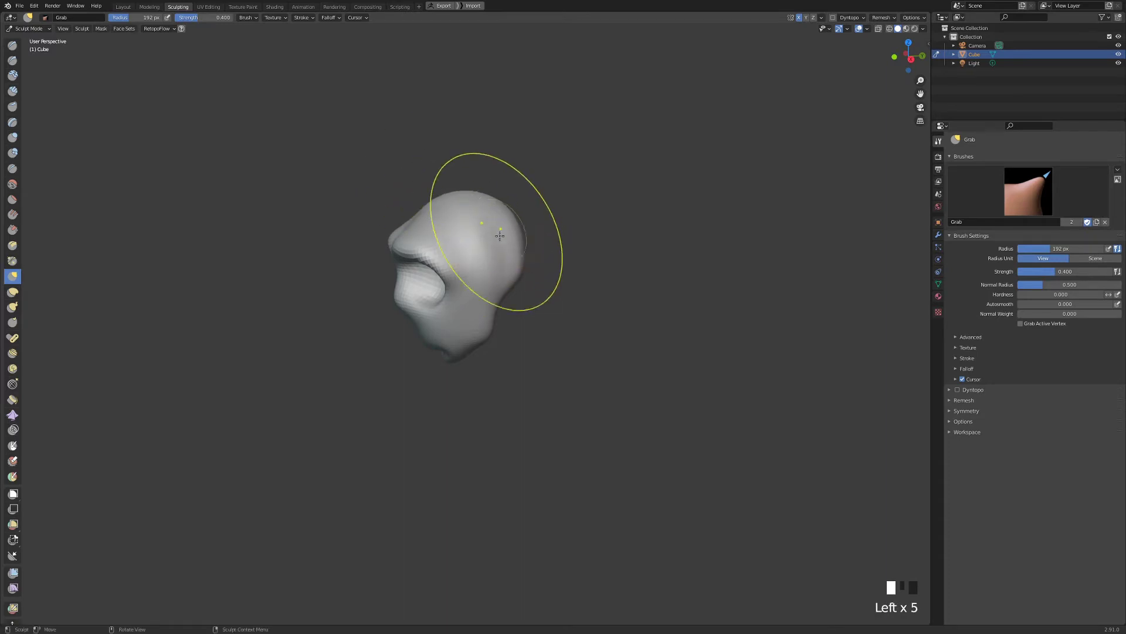
# Switch to the Clay Strips brush at a radius of about 88 px, try a stroke on the skull, and undo it.
pyautogui.moveTo(492, 241)
pyautogui.mouseDown(button='middle')
pyautogui.moveTo(558, 239)
pyautogui.moveTo(445, 270)
pyautogui.mouseUp(button='middle')
pyautogui.press('q')
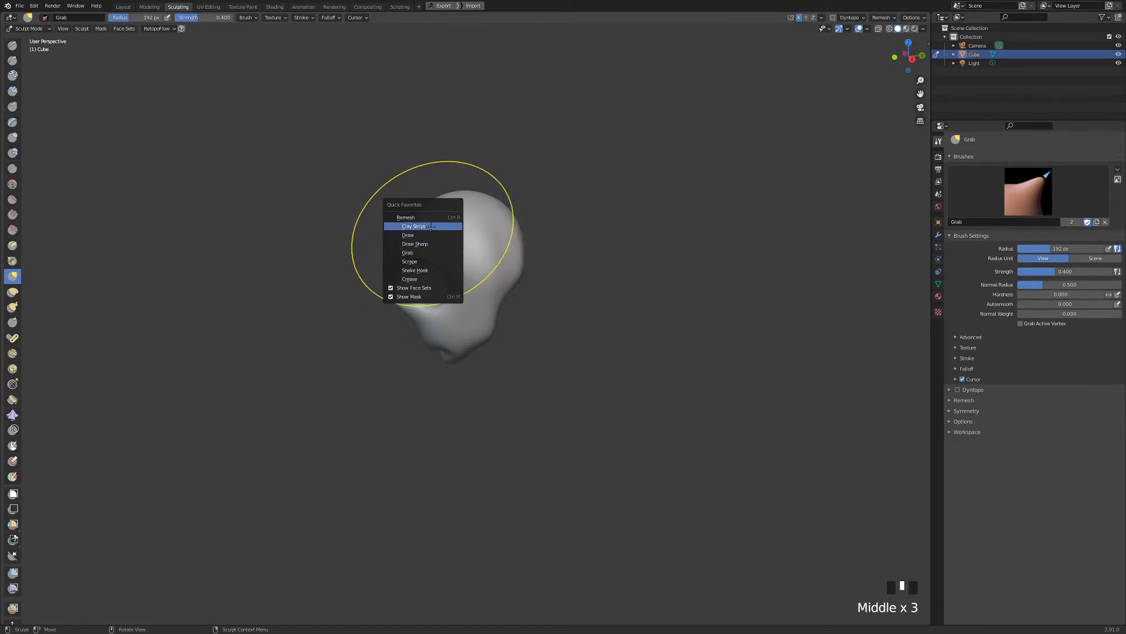
pyautogui.click(431, 227)
pyautogui.moveTo(474, 275)
pyautogui.keyDown('ctrl'); pyautogui.mouseDown(button='middle')
pyautogui.moveTo(474, 239)
pyautogui.moveTo(466, 302)
pyautogui.moveTo(516, 302)
pyautogui.moveTo(432, 325)
pyautogui.moveTo(421, 313)
pyautogui.moveTo(433, 319)
pyautogui.mouseUp(button='middle'); pyautogui.keyUp('ctrl')
pyautogui.press('f')
pyautogui.click(430, 231)
pyautogui.moveTo(427, 312); pyautogui.dragTo(421, 305)
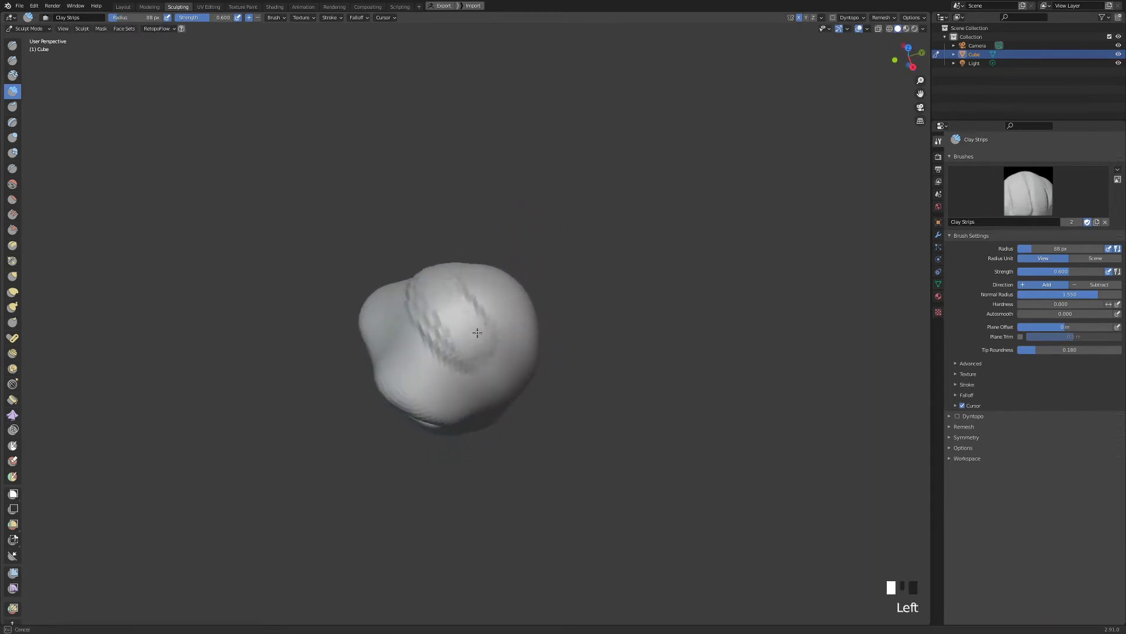
pyautogui.moveTo(491, 330)
pyautogui.mouseDown(button='middle')
pyautogui.moveTo(469, 299)
pyautogui.moveTo(387, 297)
pyautogui.moveTo(455, 289)
pyautogui.moveTo(480, 375)
pyautogui.moveTo(508, 409)
pyautogui.moveTo(468, 326)
pyautogui.moveTo(469, 352)
pyautogui.moveTo(440, 364)
pyautogui.mouseUp(button='middle')
pyautogui.hotkey('ctrl', 'z')
# Build up the cheek area below the eye sockets with Clay Strips strokes.
pyautogui.moveTo(440, 365); pyautogui.dragTo(452, 351)
pyautogui.moveTo(447, 352)
pyautogui.mouseDown()
pyautogui.moveTo(419, 358)
pyautogui.moveTo(400, 383)
pyautogui.moveTo(374, 367)
pyautogui.mouseUp()
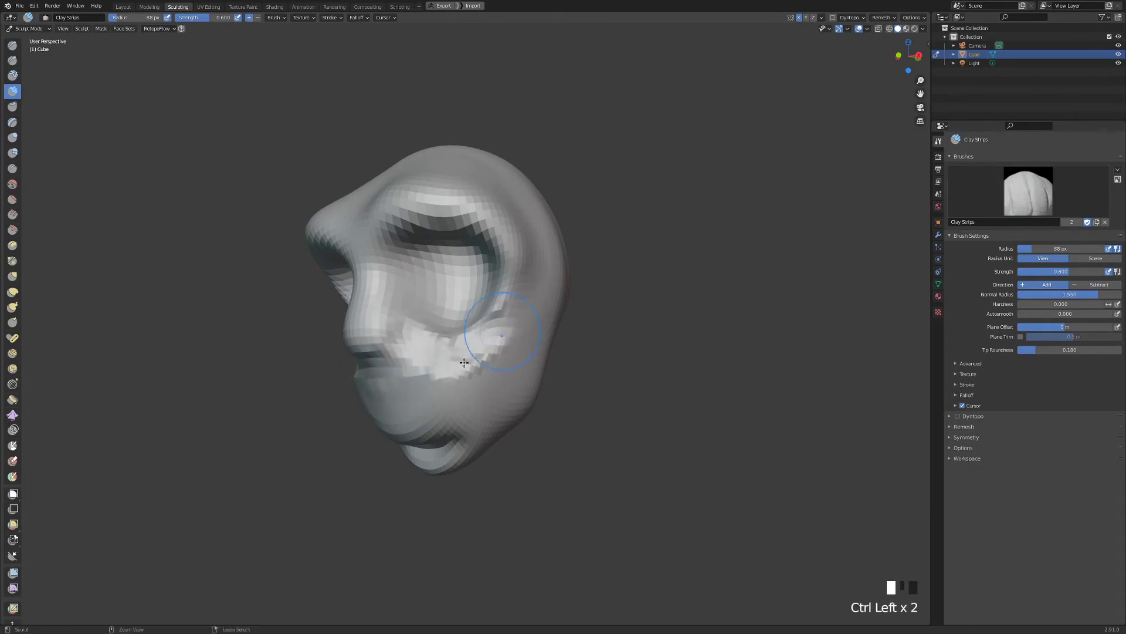
pyautogui.moveTo(469, 319); pyautogui.dragTo(423, 321)
pyautogui.moveTo(476, 295)
pyautogui.mouseDown()
pyautogui.moveTo(427, 291)
pyautogui.moveTo(480, 299)
pyautogui.mouseUp()
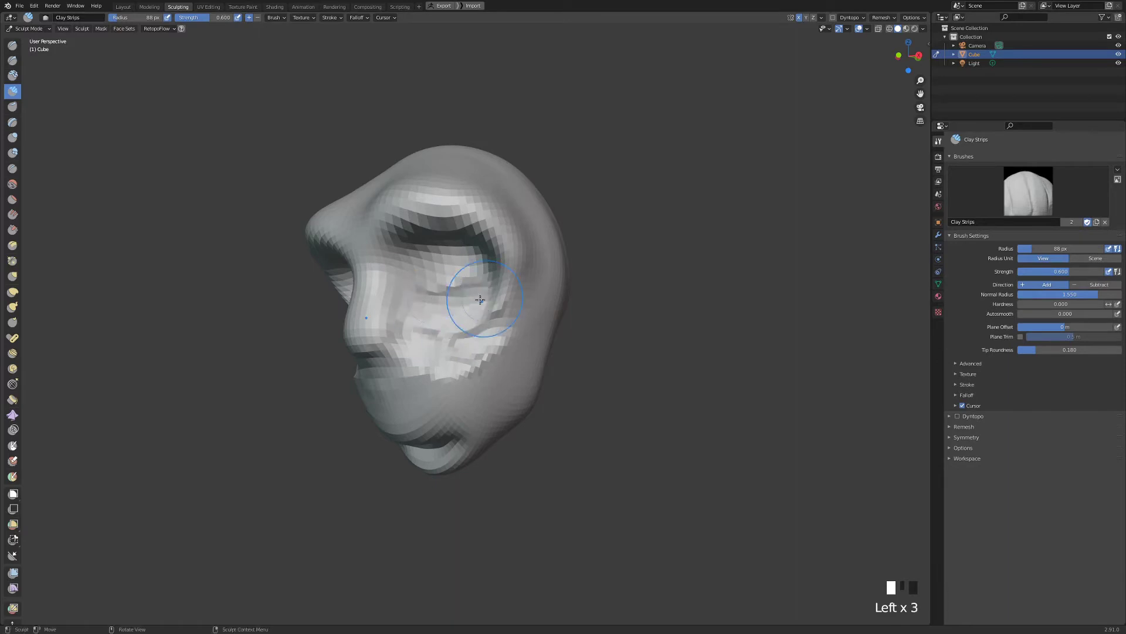
pyautogui.moveTo(480, 299); pyautogui.dragTo(528, 306, button='middle')
pyautogui.keyDown('ctrl'); pyautogui.moveTo(528, 306); pyautogui.dragTo(527, 284, button='middle'); pyautogui.keyUp('ctrl')
pyautogui.moveTo(526, 321); pyautogui.dragTo(549, 323)
pyautogui.moveTo(555, 317)
pyautogui.mouseDown()
pyautogui.moveTo(512, 319)
pyautogui.moveTo(528, 340)
pyautogui.mouseUp()
# Add more clay strips along the cheekbones and carve hollows into the cheeks beside the nose and mouth.
pyautogui.moveTo(512, 342); pyautogui.dragTo(410, 329, button='middle')
pyautogui.moveTo(410, 329)
pyautogui.mouseDown()
pyautogui.moveTo(390, 316)
pyautogui.moveTo(430, 290)
pyautogui.mouseUp()
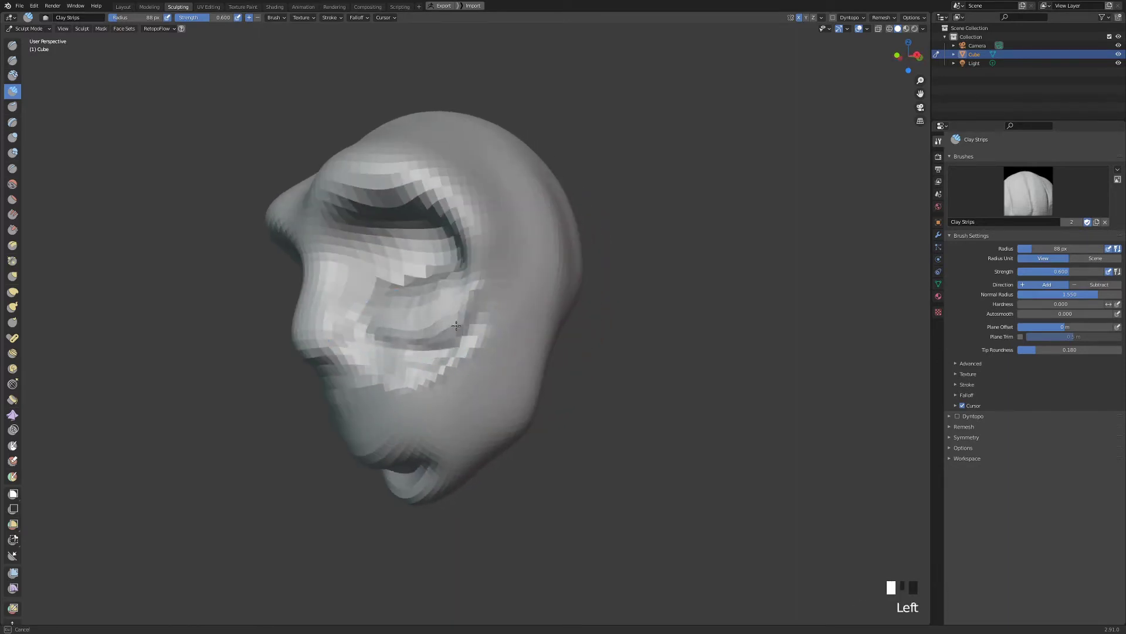
pyautogui.moveTo(456, 326)
pyautogui.mouseDown()
pyautogui.moveTo(410, 332)
pyautogui.moveTo(431, 393)
pyautogui.moveTo(481, 346)
pyautogui.mouseUp()
pyautogui.moveTo(493, 352)
pyautogui.keyDown('ctrl'); pyautogui.mouseDown(button='middle')
pyautogui.moveTo(498, 370)
pyautogui.moveTo(492, 352)
pyautogui.mouseUp(button='middle'); pyautogui.keyUp('ctrl')
pyautogui.keyDown('ctrl'); pyautogui.moveTo(490, 326); pyautogui.dragTo(493, 367); pyautogui.keyUp('ctrl')
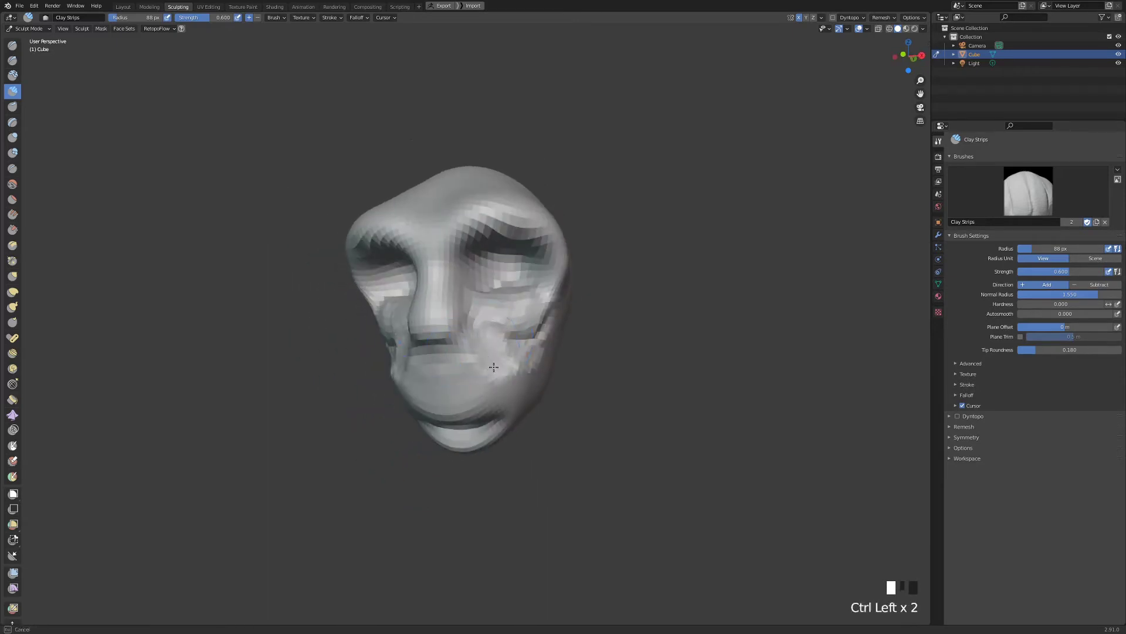
# Build up the side of the skull with Clay Strips strokes and smooth them into the surface.
pyautogui.moveTo(508, 338)
pyautogui.mouseDown(button='middle')
pyautogui.moveTo(427, 284)
pyautogui.moveTo(423, 258)
pyautogui.mouseUp(button='middle')
pyautogui.moveTo(422, 259)
pyautogui.mouseDown()
pyautogui.moveTo(483, 265)
pyautogui.moveTo(437, 281)
pyautogui.mouseUp()
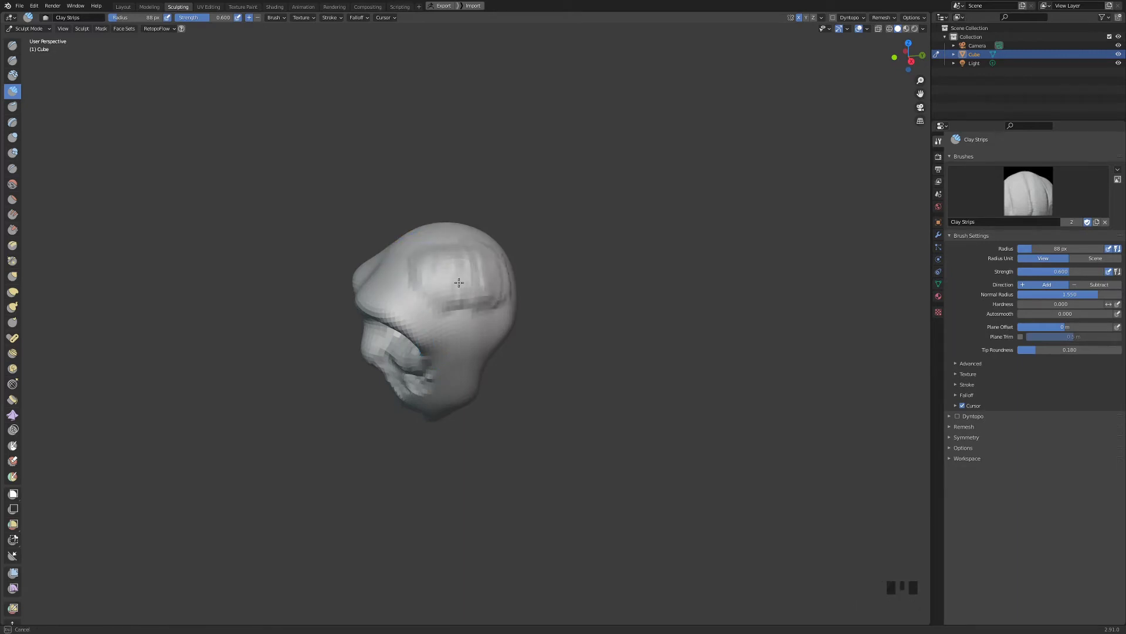
pyautogui.moveTo(493, 282); pyautogui.dragTo(437, 287, button='middle')
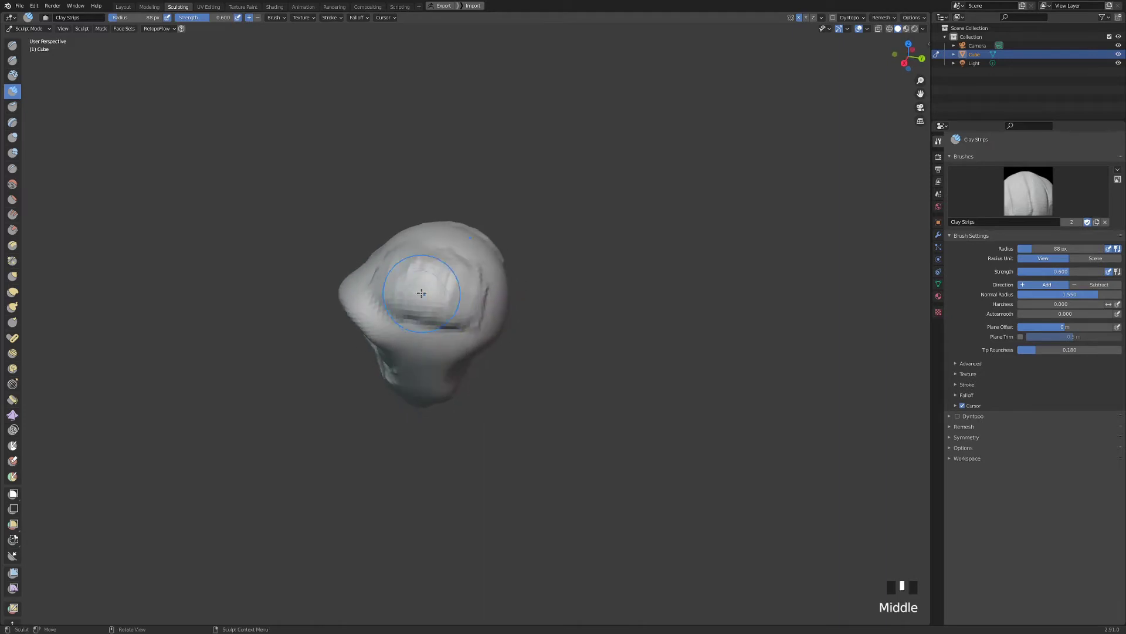
pyautogui.moveTo(437, 288)
pyautogui.mouseDown()
pyautogui.moveTo(422, 311)
pyautogui.moveTo(447, 280)
pyautogui.moveTo(437, 288)
pyautogui.mouseUp()
pyautogui.keyDown('shift'); pyautogui.moveTo(437, 289); pyautogui.dragTo(433, 290); pyautogui.keyUp('shift')
# Fill out the top and back of the skull with Clay Strips and smooth the crown.
pyautogui.moveTo(463, 269); pyautogui.dragTo(436, 285, button='middle')
pyautogui.moveTo(436, 285); pyautogui.dragTo(434, 287)
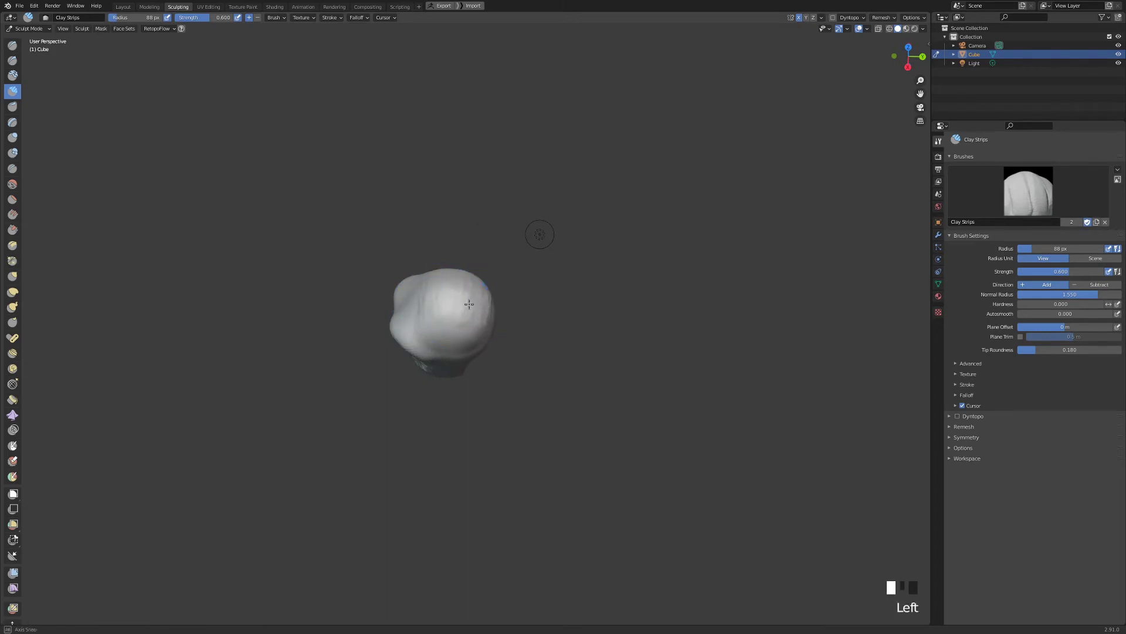
pyautogui.moveTo(470, 304)
pyautogui.keyDown('ctrl'); pyautogui.mouseDown(button='middle')
pyautogui.moveTo(440, 297)
pyautogui.moveTo(421, 244)
pyautogui.mouseUp(button='middle'); pyautogui.keyUp('ctrl')
pyautogui.moveTo(421, 243); pyautogui.dragTo(420, 241)
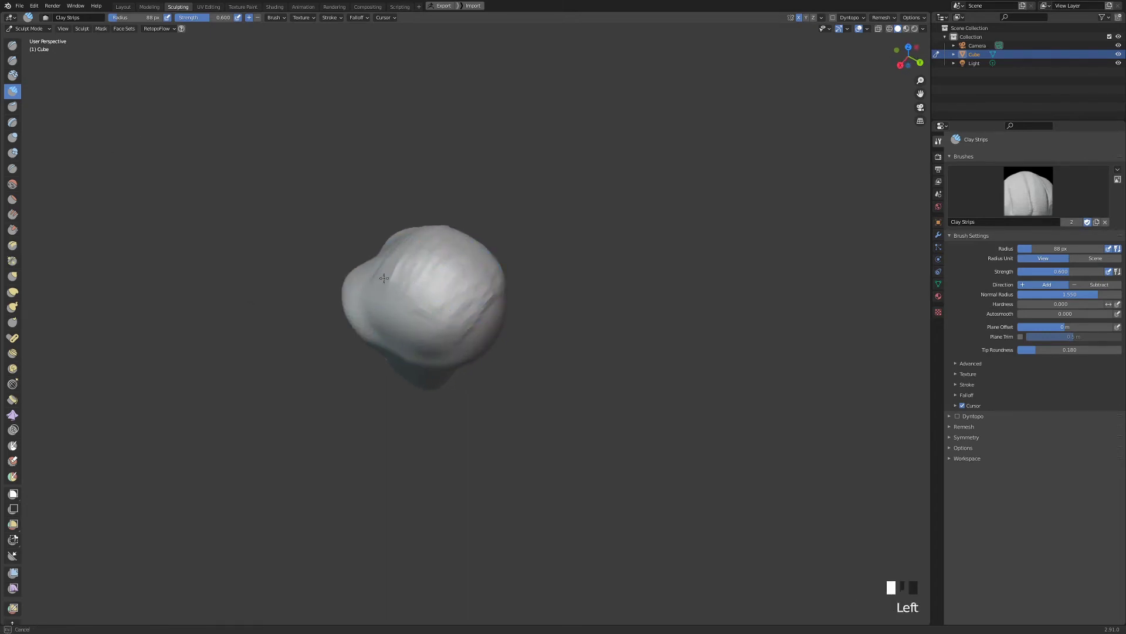
pyautogui.moveTo(454, 298)
pyautogui.mouseDown()
pyautogui.moveTo(463, 317)
pyautogui.moveTo(452, 334)
pyautogui.mouseUp()
pyautogui.moveTo(434, 270)
pyautogui.keyDown('shift'); pyautogui.mouseDown()
pyautogui.moveTo(416, 293)
pyautogui.moveTo(461, 329)
pyautogui.moveTo(422, 266)
pyautogui.mouseUp(); pyautogui.keyUp('shift')
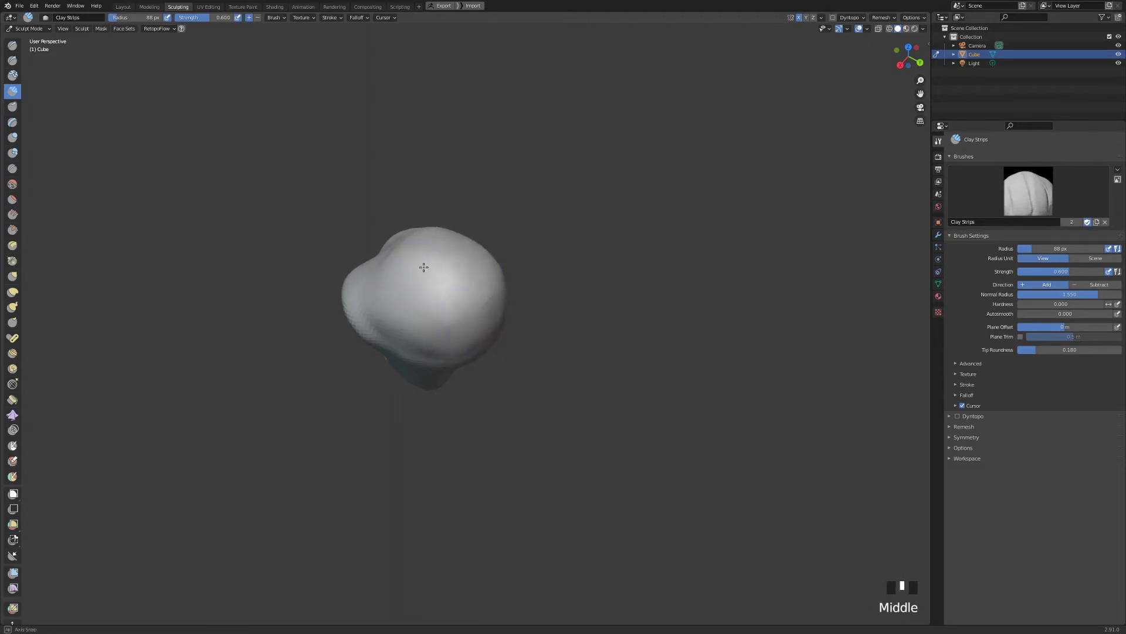
pyautogui.moveTo(422, 266)
pyautogui.mouseDown(button='middle')
pyautogui.moveTo(495, 307)
pyautogui.moveTo(475, 291)
pyautogui.moveTo(428, 315)
pyautogui.mouseUp(button='middle')
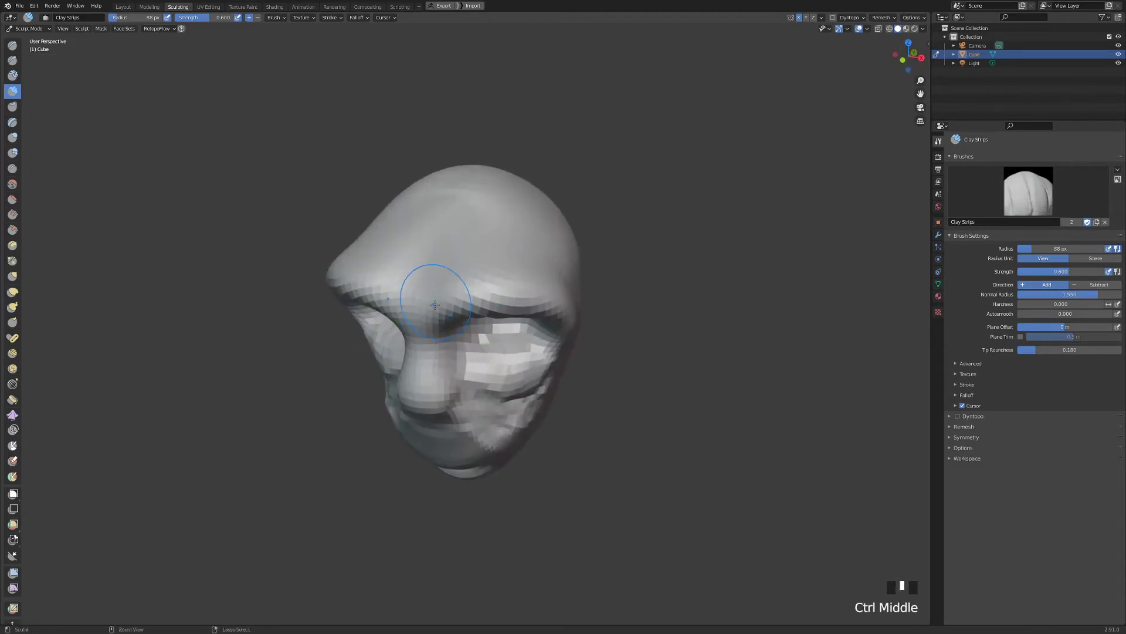
# Carve between the brows and along both sides of the nose with subtractive Clay Strips strokes.
pyautogui.keyDown('ctrl'); pyautogui.click(427, 315); pyautogui.keyUp('ctrl')
pyautogui.moveTo(422, 311)
pyautogui.keyDown('ctrl'); pyautogui.mouseDown()
pyautogui.moveTo(413, 329)
pyautogui.moveTo(411, 311)
pyautogui.moveTo(483, 276)
pyautogui.mouseUp(); pyautogui.keyUp('ctrl')
pyautogui.keyDown('ctrl'); pyautogui.click(461, 284); pyautogui.keyUp('ctrl')
pyautogui.moveTo(483, 275); pyautogui.dragTo(454, 276, button='middle')
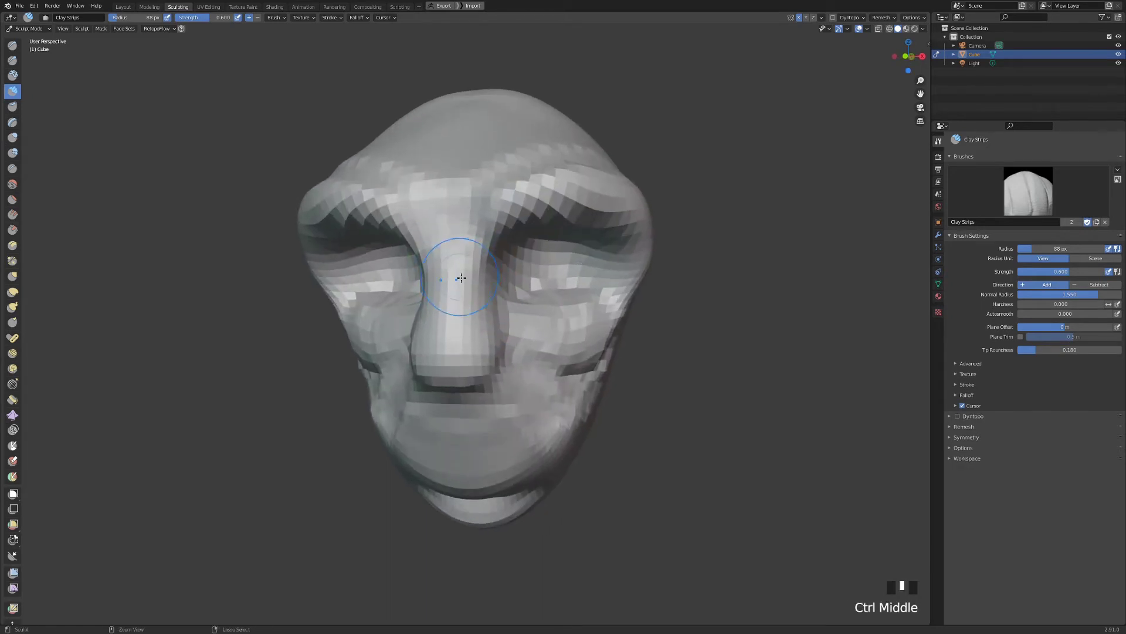
pyautogui.moveTo(455, 276)
pyautogui.keyDown('ctrl'); pyautogui.mouseDown()
pyautogui.moveTo(446, 252)
pyautogui.moveTo(481, 293)
pyautogui.mouseUp(); pyautogui.keyUp('ctrl')
pyautogui.keyDown('ctrl'); pyautogui.moveTo(475, 305); pyautogui.dragTo(491, 334); pyautogui.keyUp('ctrl')
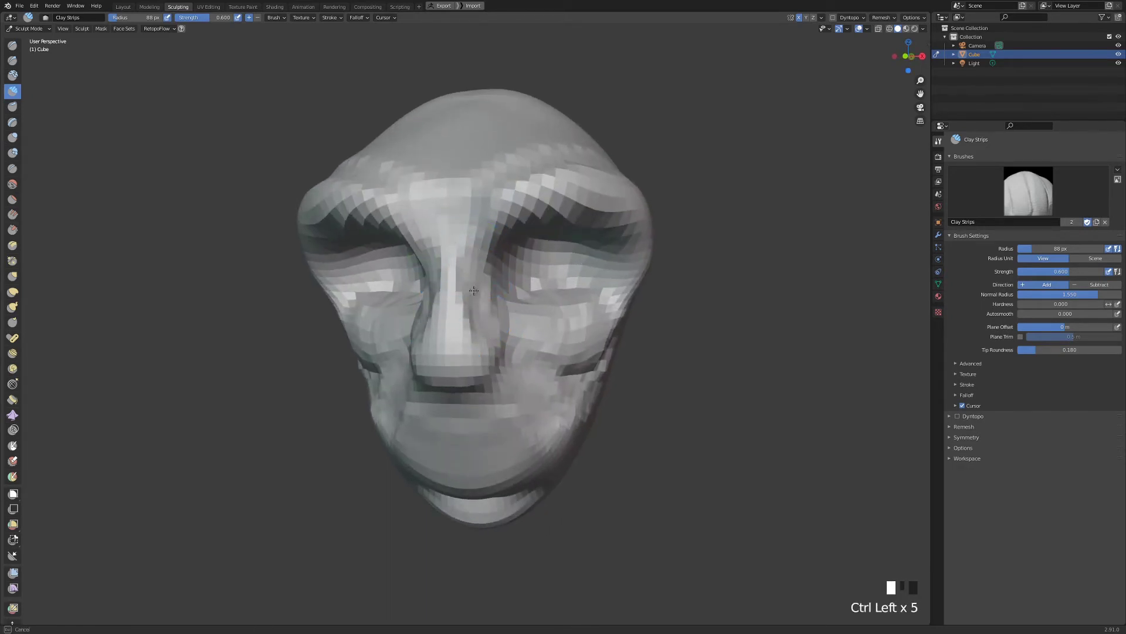
pyautogui.keyDown('ctrl'); pyautogui.moveTo(474, 290); pyautogui.dragTo(481, 302); pyautogui.keyUp('ctrl')
# Carve below the cheekbones with Clay Strips and smooth the lower cheeks and the muzzle around the mouth.
pyautogui.moveTo(488, 300); pyautogui.dragTo(328, 293, button='middle')
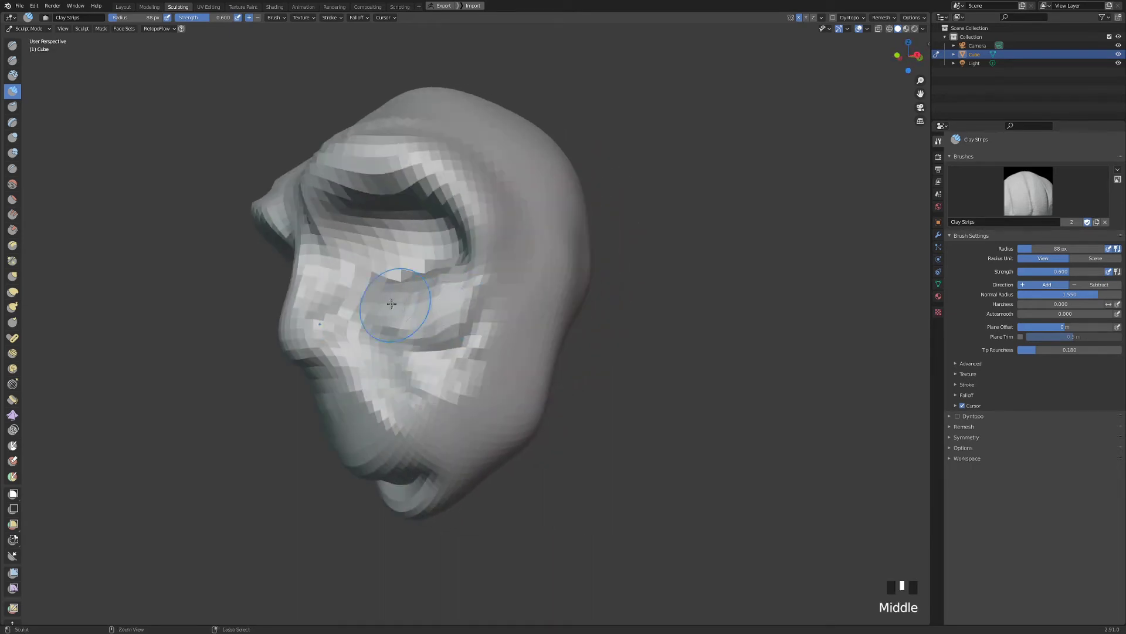
pyautogui.moveTo(328, 293)
pyautogui.keyDown('ctrl'); pyautogui.mouseDown()
pyautogui.moveTo(349, 375)
pyautogui.moveTo(337, 390)
pyautogui.moveTo(359, 408)
pyautogui.moveTo(457, 387)
pyautogui.mouseUp(); pyautogui.keyUp('ctrl')
pyautogui.keyDown('shift'); pyautogui.moveTo(423, 370); pyautogui.dragTo(478, 355); pyautogui.keyUp('shift')
# Shape the brow ridges and eye sockets with Clay Strips, adding volume for the eyes and deepening the hollows above them.
pyautogui.moveTo(478, 354)
pyautogui.mouseDown(button='middle')
pyautogui.moveTo(526, 334)
pyautogui.moveTo(515, 274)
pyautogui.moveTo(540, 252)
pyautogui.mouseUp(button='middle')
pyautogui.moveTo(543, 226)
pyautogui.mouseDown()
pyautogui.moveTo(560, 232)
pyautogui.moveTo(552, 237)
pyautogui.mouseUp()
pyautogui.moveTo(551, 237)
pyautogui.mouseDown(button='middle')
pyautogui.moveTo(487, 246)
pyautogui.moveTo(528, 229)
pyautogui.mouseUp(button='middle')
pyautogui.moveTo(528, 228)
pyautogui.mouseDown()
pyautogui.moveTo(534, 218)
pyautogui.moveTo(474, 244)
pyautogui.mouseUp()
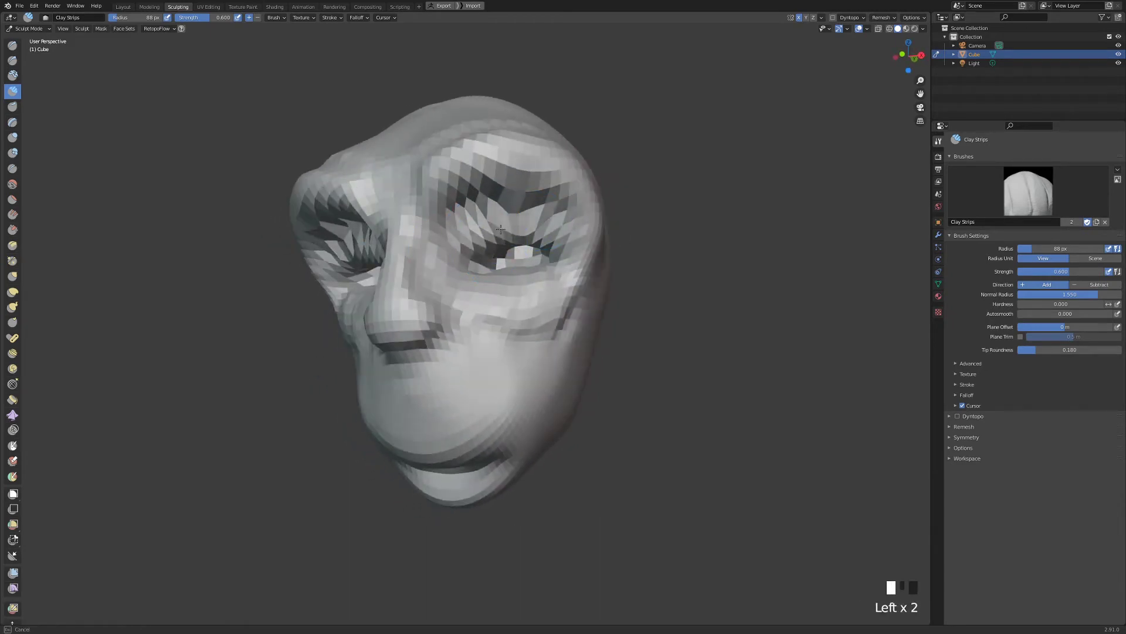
pyautogui.moveTo(483, 239); pyautogui.dragTo(457, 249, button='middle')
pyautogui.moveTo(457, 250)
pyautogui.mouseDown()
pyautogui.moveTo(450, 256)
pyautogui.moveTo(422, 225)
pyautogui.mouseUp()
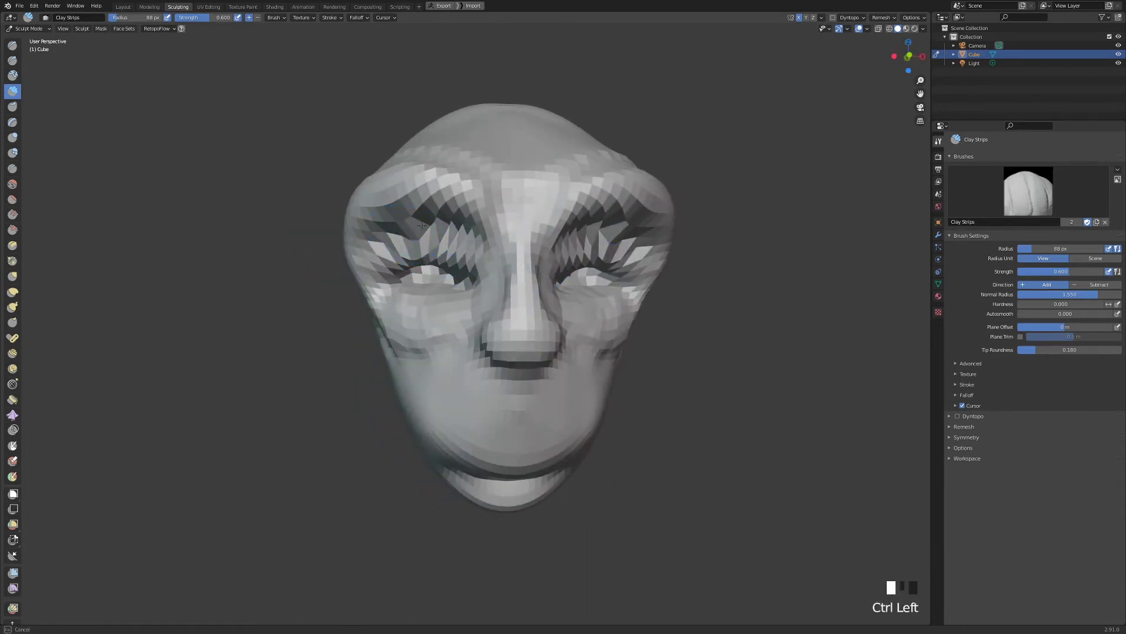
# Set the remesh voxel size to 0.0175 and voxel-remesh the head for finer geometry.
pyautogui.moveTo(649, 270); pyautogui.dragTo(617, 302, button='middle')
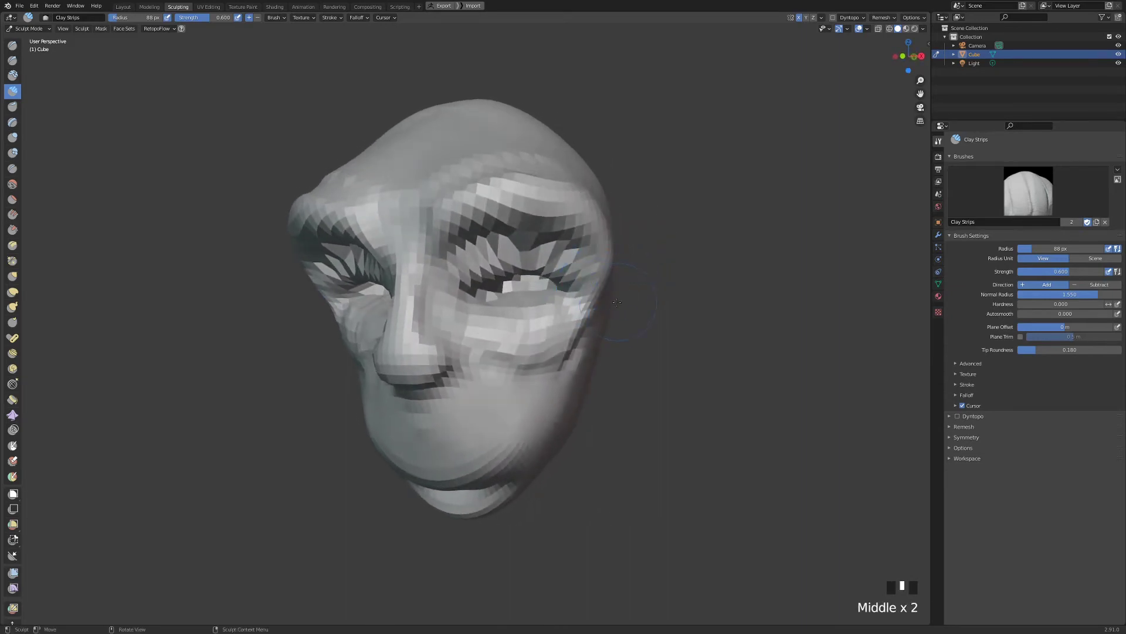
pyautogui.hotkey('shift', 'r')
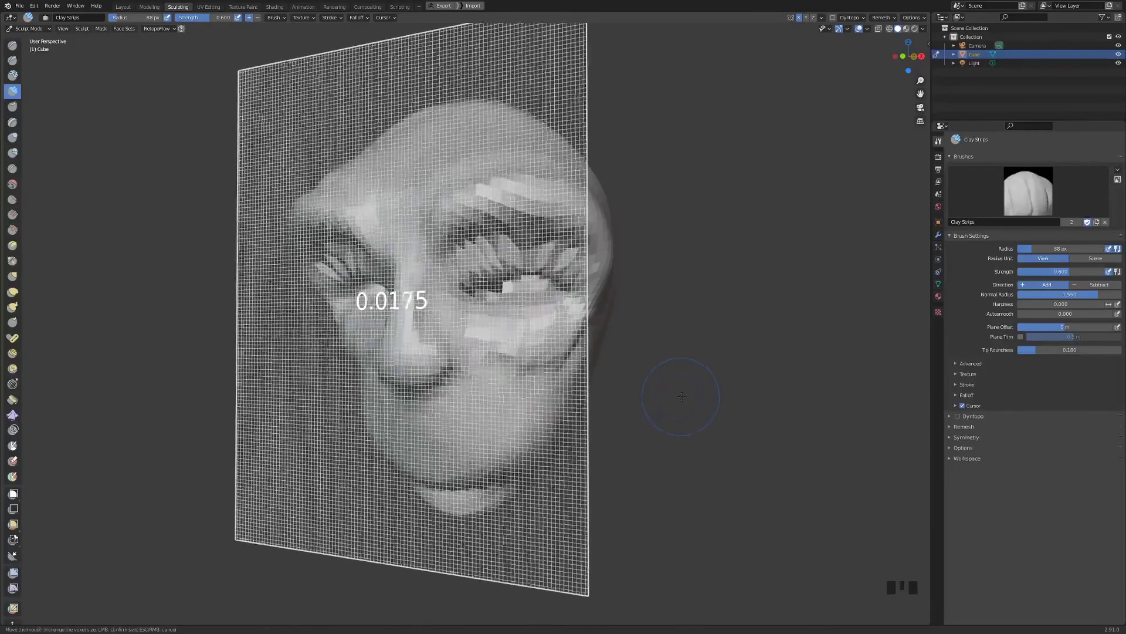
pyautogui.click(680, 397)
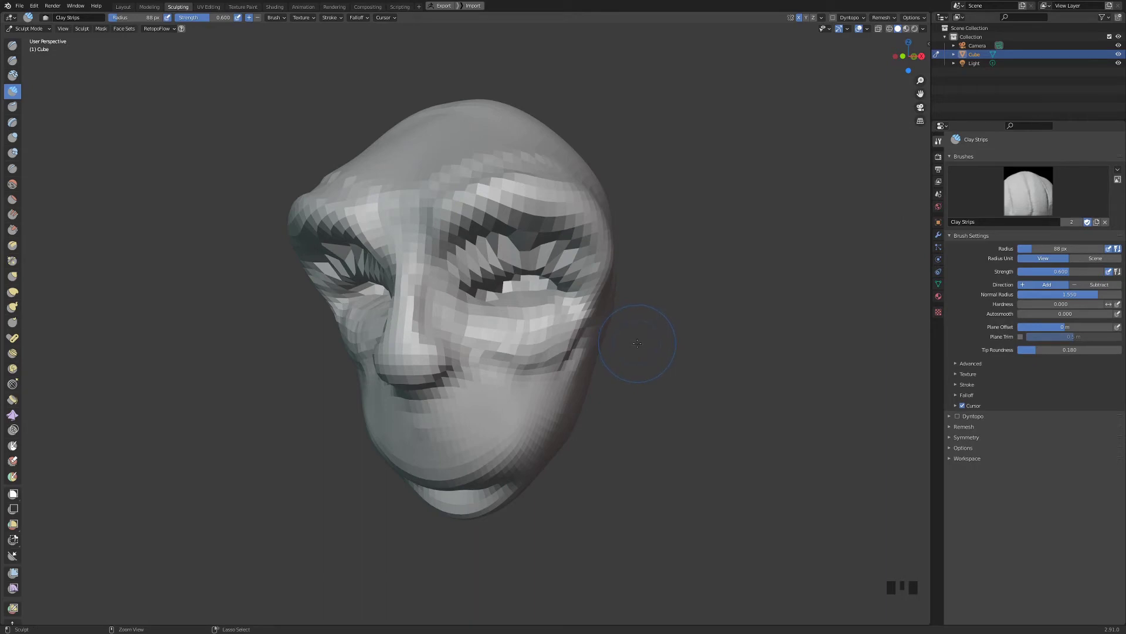
pyautogui.hotkey('ctrl', 'r')
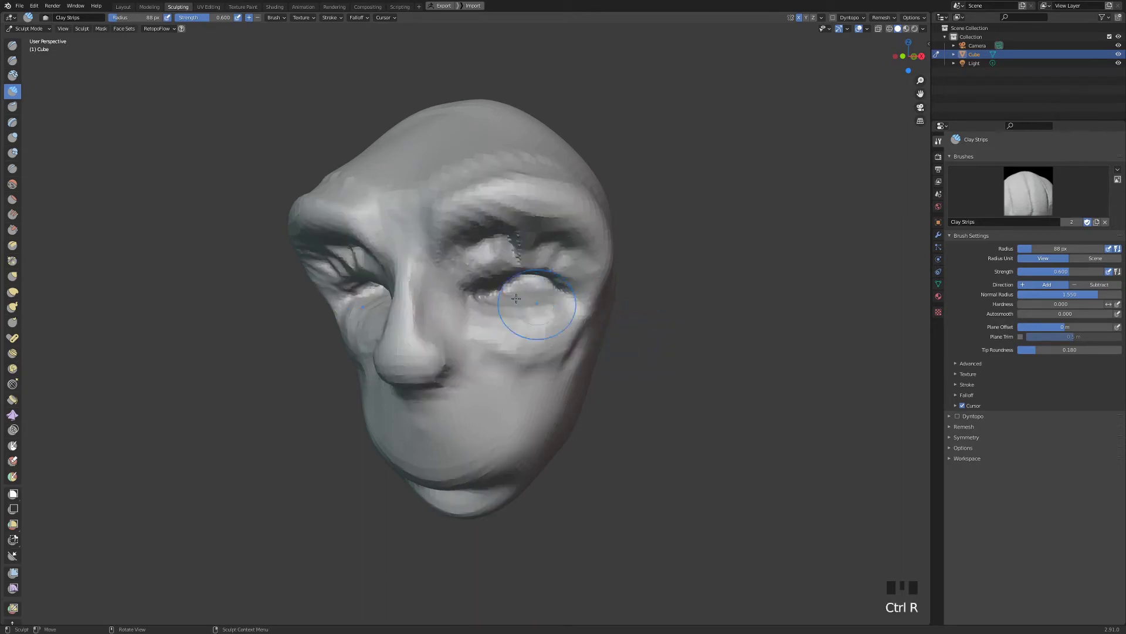
# Form the eyelids and the inner eye corners with additive and subtractive Clay Strips strokes.
pyautogui.keyDown('ctrl'); pyautogui.moveTo(495, 267); pyautogui.dragTo(555, 234, button='middle'); pyautogui.keyUp('ctrl')
pyautogui.moveTo(534, 235)
pyautogui.mouseDown()
pyautogui.moveTo(564, 226)
pyautogui.moveTo(611, 240)
pyautogui.moveTo(580, 221)
pyautogui.moveTo(509, 241)
pyautogui.mouseUp()
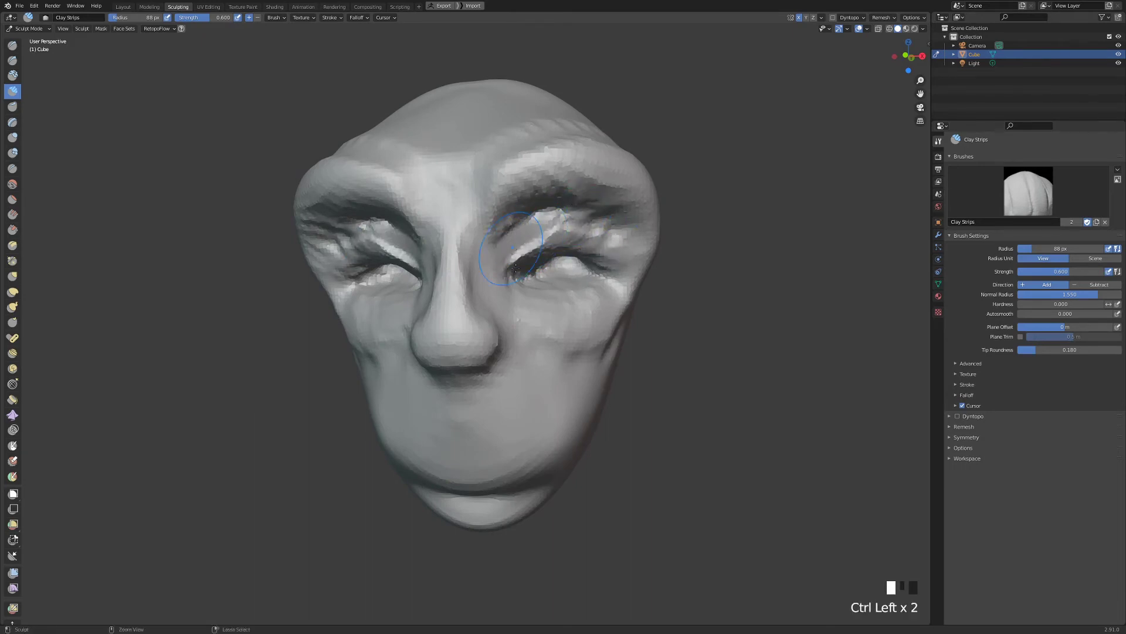
pyautogui.keyDown('ctrl'); pyautogui.moveTo(522, 286); pyautogui.dragTo(504, 295); pyautogui.keyUp('ctrl')
pyautogui.moveTo(570, 307)
pyautogui.mouseDown(button='middle')
pyautogui.moveTo(543, 339)
pyautogui.moveTo(564, 339)
pyautogui.mouseUp(button='middle')
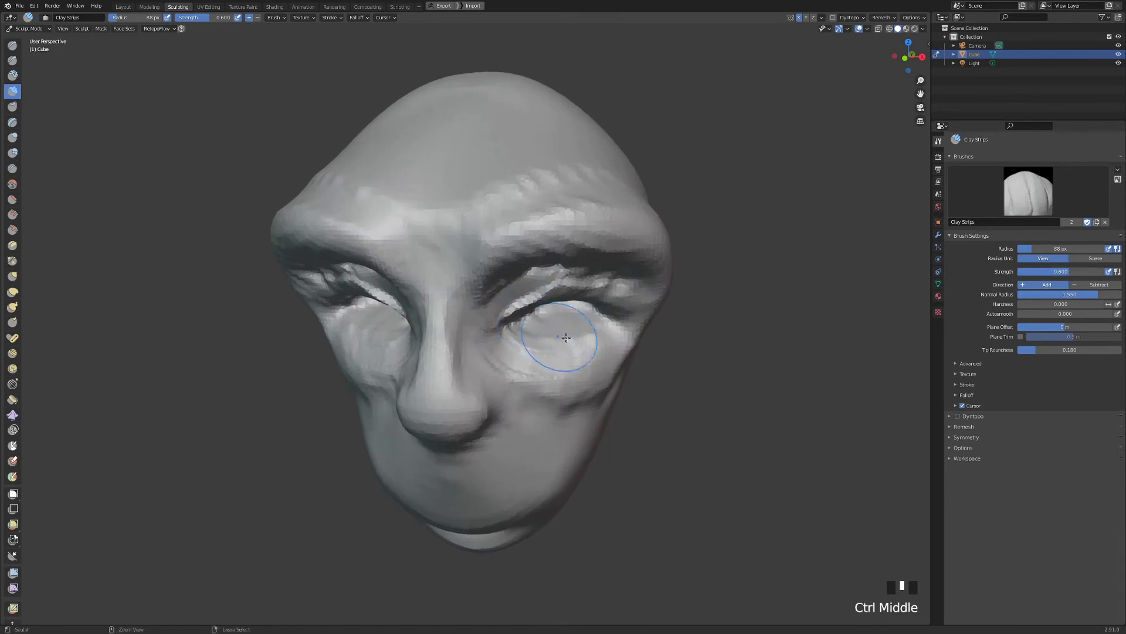
pyautogui.moveTo(549, 334)
pyautogui.mouseDown()
pyautogui.moveTo(608, 331)
pyautogui.moveTo(586, 349)
pyautogui.mouseUp()
# Carve beneath the eyes and along the cheekbone toward the jaw with subtractive Clay Strips strokes.
pyautogui.moveTo(586, 349); pyautogui.dragTo(537, 340, button='middle')
pyautogui.moveTo(537, 340)
pyautogui.keyDown('ctrl'); pyautogui.mouseDown()
pyautogui.moveTo(498, 334)
pyautogui.moveTo(534, 318)
pyautogui.mouseUp(); pyautogui.keyUp('ctrl')
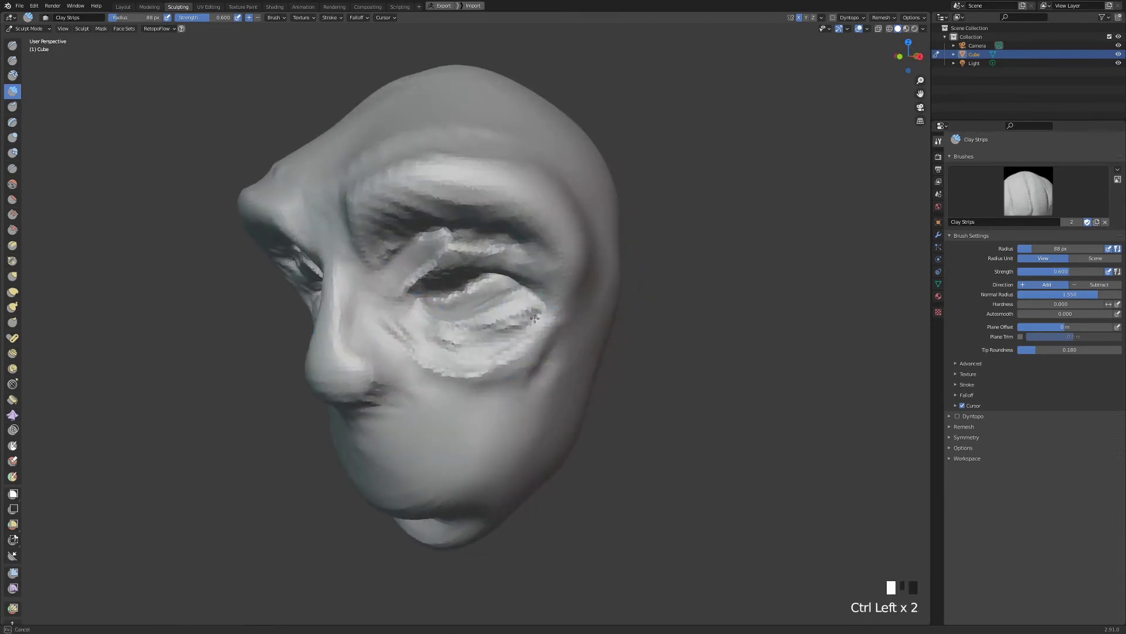
pyautogui.moveTo(432, 334)
pyautogui.keyDown('ctrl'); pyautogui.mouseDown()
pyautogui.moveTo(411, 340)
pyautogui.moveTo(440, 364)
pyautogui.moveTo(536, 346)
pyautogui.mouseUp(); pyautogui.keyUp('ctrl')
pyautogui.moveTo(536, 346)
pyautogui.keyDown('ctrl'); pyautogui.mouseDown(button='middle')
pyautogui.moveTo(522, 404)
pyautogui.moveTo(522, 276)
pyautogui.mouseUp(button='middle'); pyautogui.keyUp('ctrl')
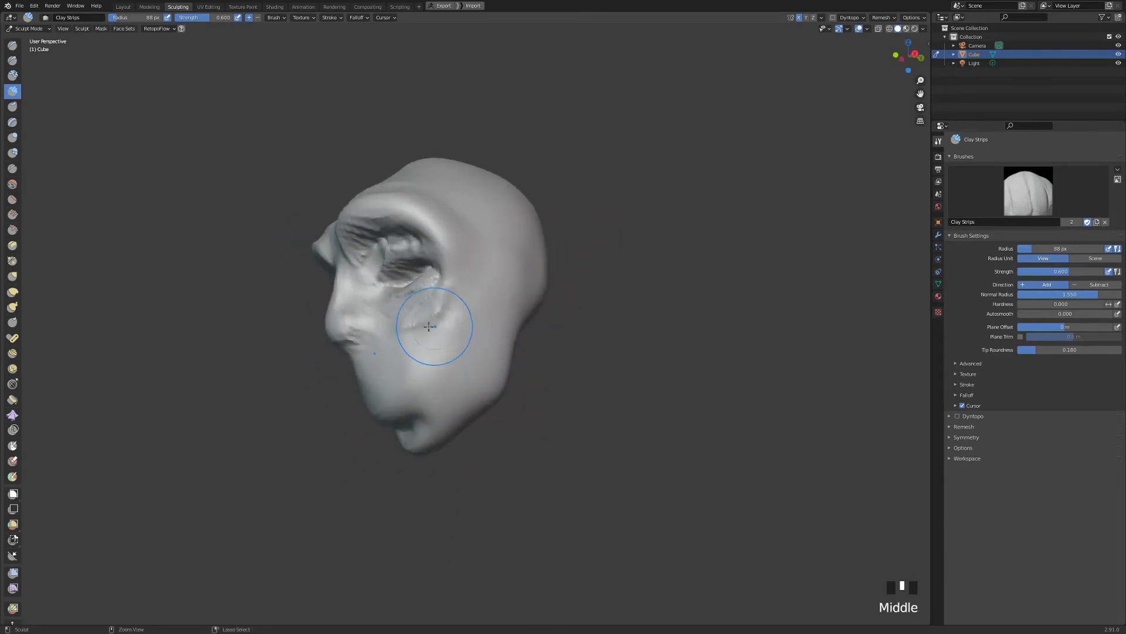
pyautogui.moveTo(417, 351)
pyautogui.keyDown('ctrl'); pyautogui.mouseDown()
pyautogui.moveTo(418, 392)
pyautogui.moveTo(406, 352)
pyautogui.moveTo(418, 348)
pyautogui.moveTo(413, 362)
pyautogui.moveTo(478, 365)
pyautogui.mouseUp(); pyautogui.keyUp('ctrl')
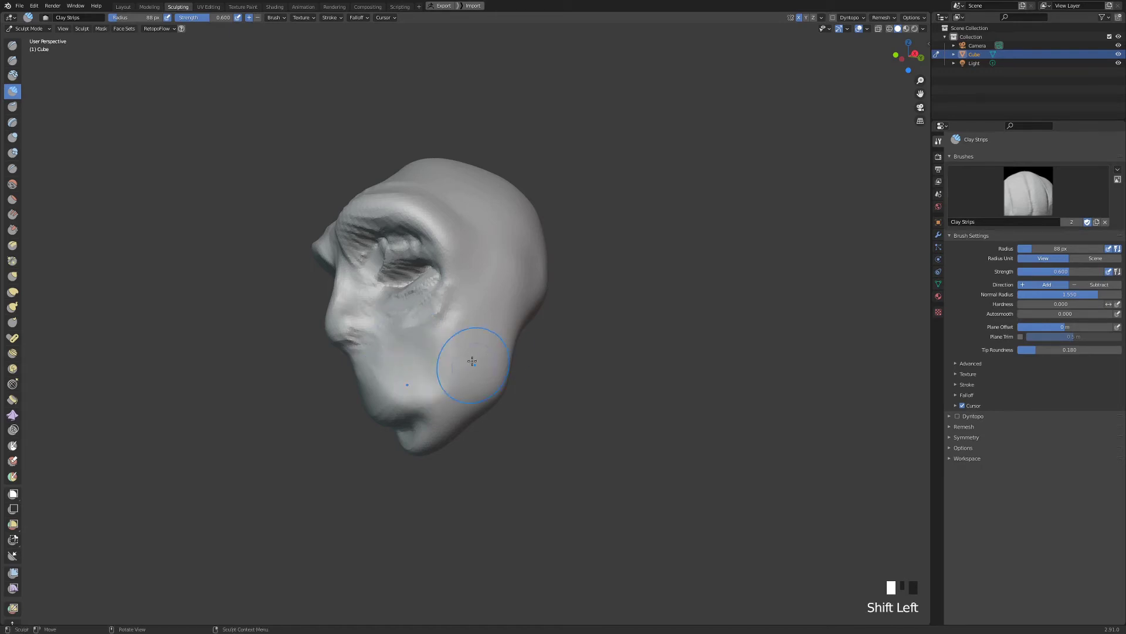
# Switch to the Snake Hook brush and smooth the surface around the eyes, cheeks and nose bridge.
pyautogui.press('q')
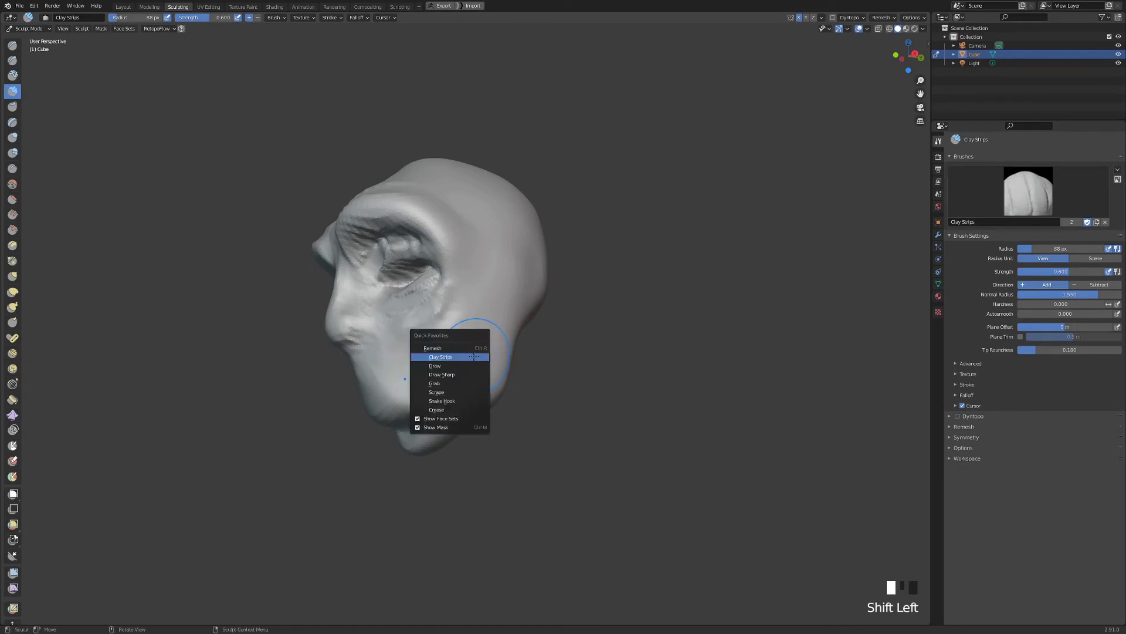
pyautogui.click(465, 400)
pyautogui.moveTo(465, 395); pyautogui.dragTo(515, 301, button='middle')
pyautogui.moveTo(504, 297)
pyautogui.keyDown('shift'); pyautogui.mouseDown()
pyautogui.moveTo(528, 297)
pyautogui.moveTo(478, 307)
pyautogui.moveTo(519, 289)
pyautogui.moveTo(560, 313)
pyautogui.mouseUp(); pyautogui.keyUp('shift')
pyautogui.keyDown('shift'); pyautogui.moveTo(480, 346); pyautogui.dragTo(557, 329); pyautogui.keyUp('shift')
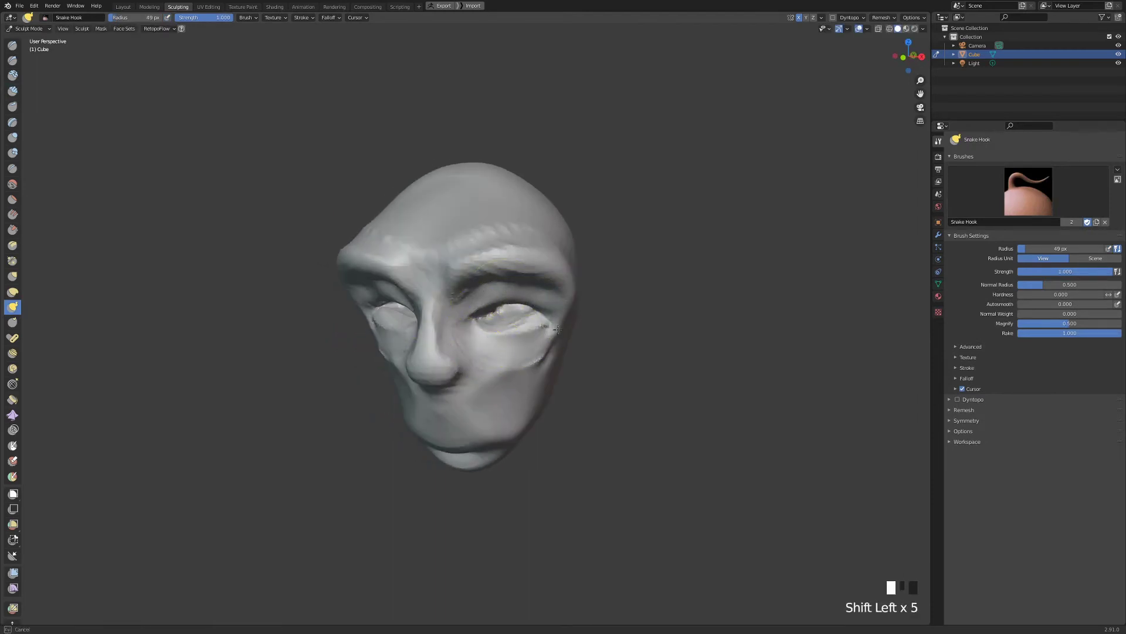
pyautogui.keyDown('shift'); pyautogui.moveTo(443, 326); pyautogui.dragTo(430, 330); pyautogui.keyUp('shift')
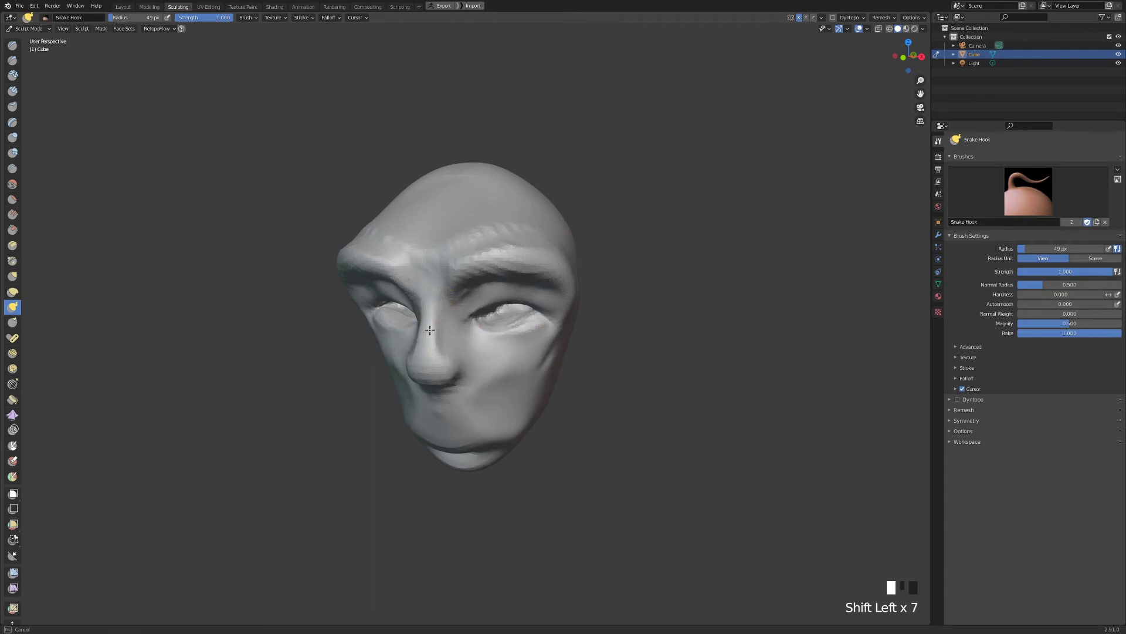
# Set the Snake Hook radius to 87 px and pull mirrored curved horns up from the forehead, undoing the first pull and repeating it.
pyautogui.moveTo(460, 272)
pyautogui.keyDown('ctrl'); pyautogui.mouseDown(button='middle')
pyautogui.moveTo(502, 315)
pyautogui.moveTo(460, 284)
pyautogui.moveTo(369, 264)
pyautogui.mouseUp(button='middle'); pyautogui.keyUp('ctrl')
pyautogui.press('f')
pyautogui.click(402, 268)
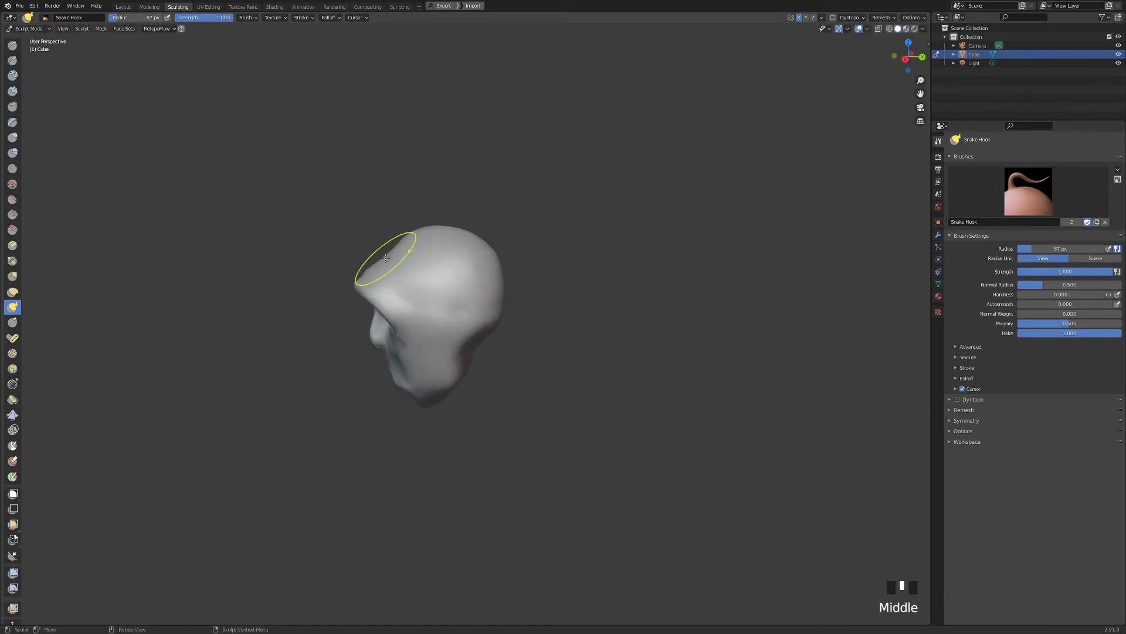
pyautogui.moveTo(386, 258)
pyautogui.mouseDown()
pyautogui.moveTo(352, 240)
pyautogui.moveTo(396, 253)
pyautogui.moveTo(344, 208)
pyautogui.moveTo(336, 164)
pyautogui.mouseUp()
pyautogui.hotkey('ctrl', 'z')
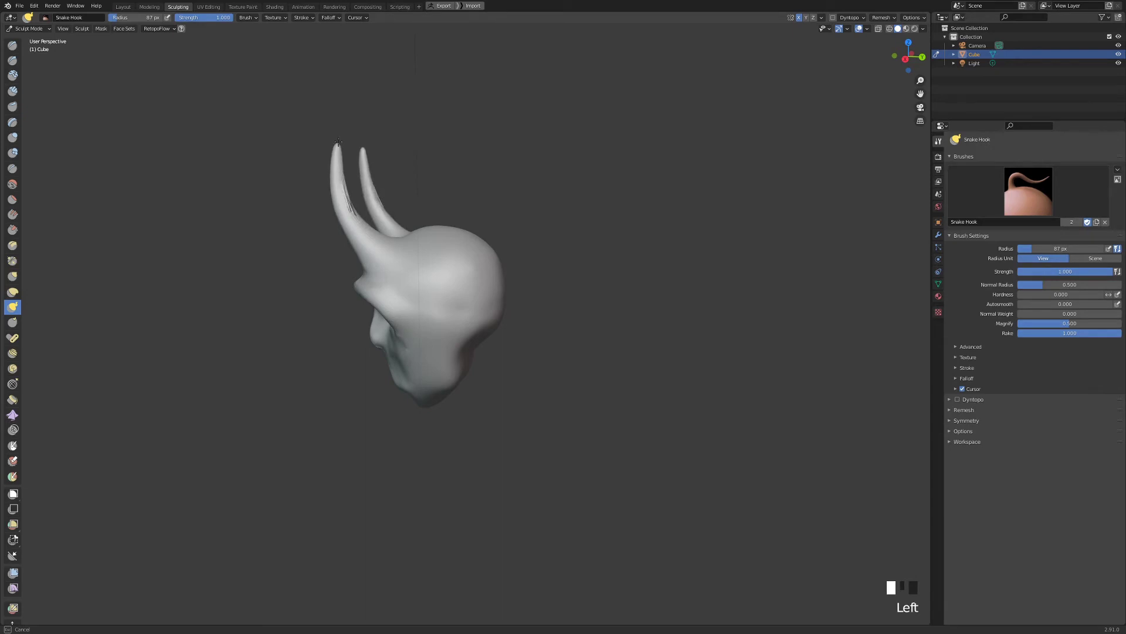
pyautogui.moveTo(342, 123); pyautogui.dragTo(343, 122)
# Reshape the horns and the outer brow with Snake Hook pulls from the front and the side.
pyautogui.moveTo(343, 122)
pyautogui.mouseDown(button='middle')
pyautogui.moveTo(533, 224)
pyautogui.moveTo(535, 257)
pyautogui.moveTo(564, 251)
pyautogui.mouseUp(button='middle')
pyautogui.moveTo(563, 252)
pyautogui.mouseDown()
pyautogui.moveTo(583, 242)
pyautogui.moveTo(601, 200)
pyautogui.mouseUp()
pyautogui.moveTo(603, 215)
pyautogui.mouseDown(button='middle')
pyautogui.moveTo(511, 324)
pyautogui.moveTo(540, 314)
pyautogui.moveTo(422, 301)
pyautogui.mouseUp(button='middle')
pyautogui.moveTo(342, 277); pyautogui.dragTo(338, 269)
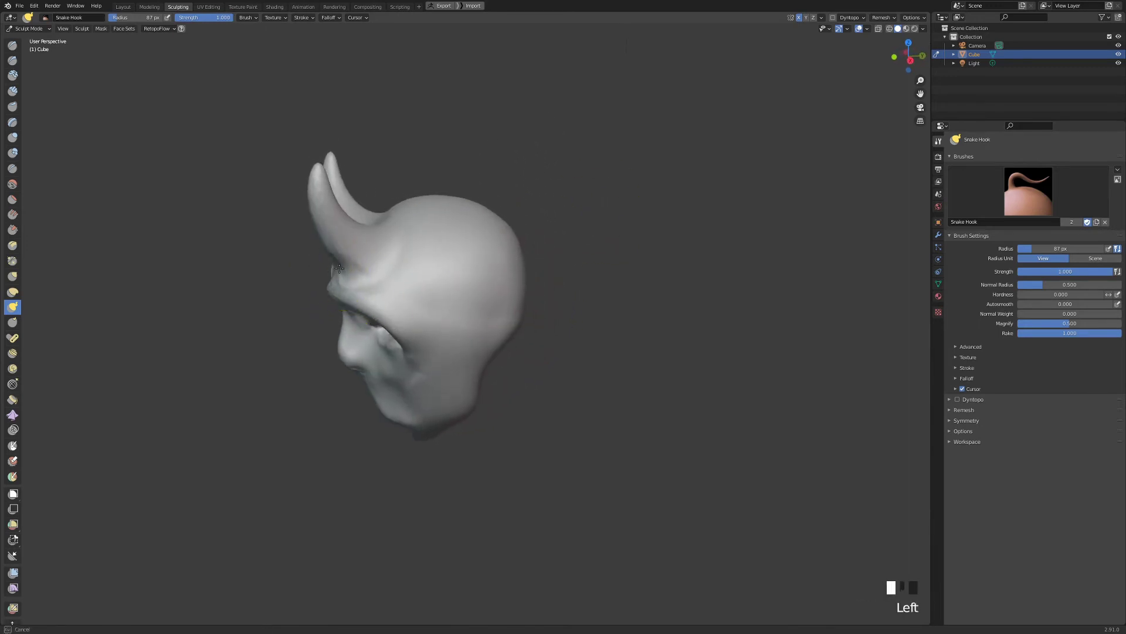
# Smooth the brow ridges and the upper eye sockets on the front of the face.
pyautogui.moveTo(415, 251)
pyautogui.mouseDown(button='middle')
pyautogui.moveTo(448, 292)
pyautogui.moveTo(541, 259)
pyautogui.mouseUp(button='middle')
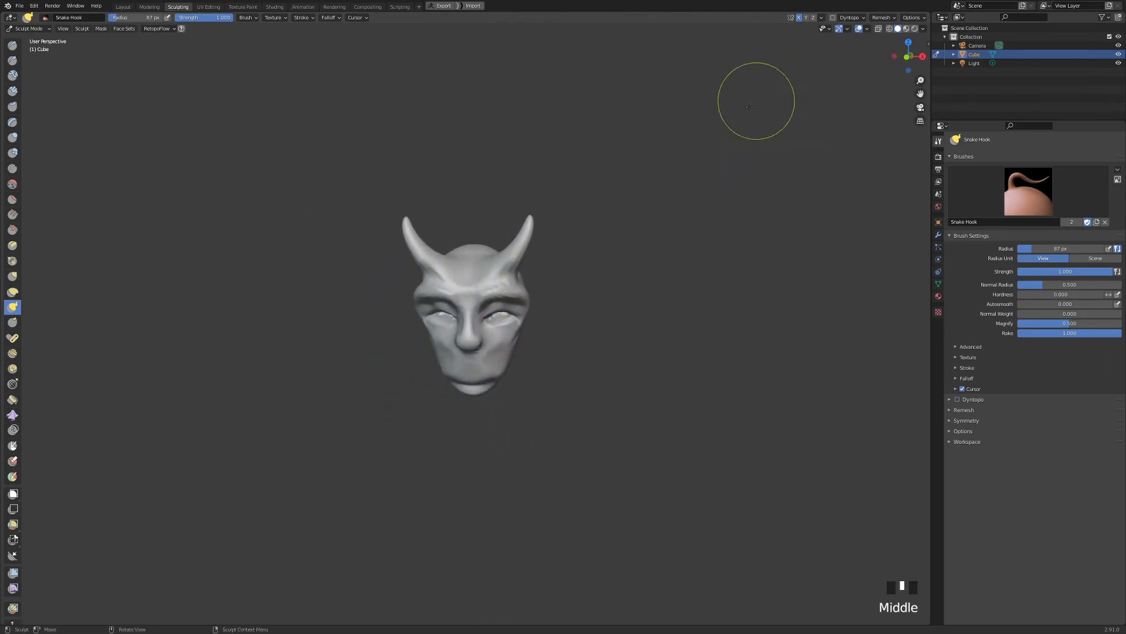
pyautogui.moveTo(540, 296); pyautogui.dragTo(479, 217, button='middle')
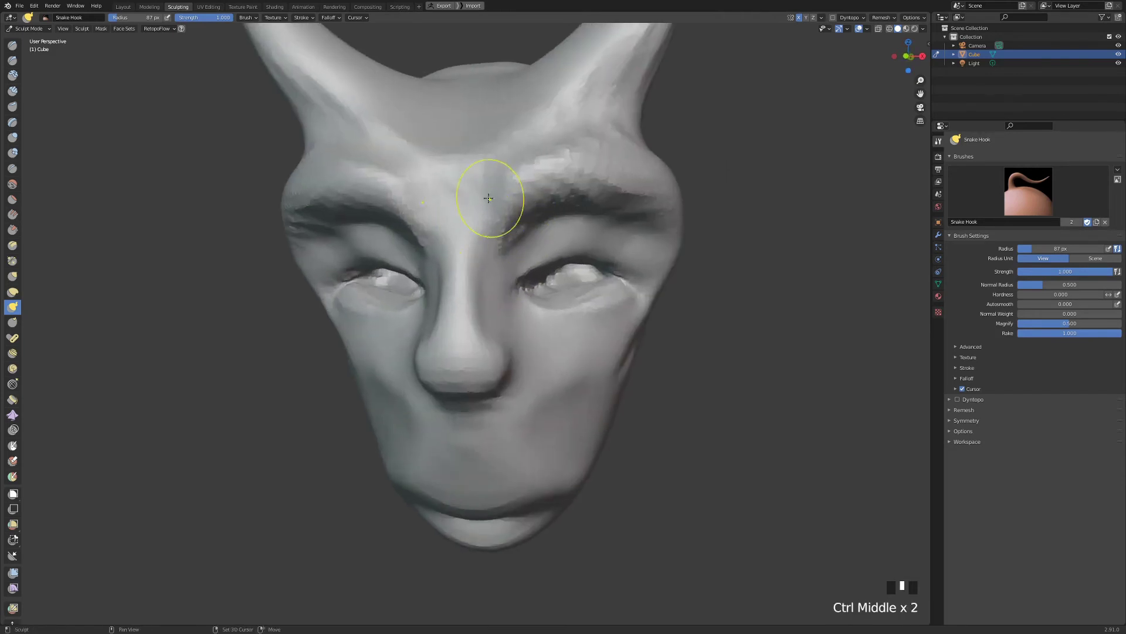
pyautogui.keyDown('shift'); pyautogui.moveTo(484, 235); pyautogui.dragTo(528, 217); pyautogui.keyUp('shift')
pyautogui.moveTo(498, 241)
pyautogui.keyDown('shift'); pyautogui.mouseDown()
pyautogui.moveTo(593, 194)
pyautogui.moveTo(661, 206)
pyautogui.moveTo(646, 226)
pyautogui.moveTo(593, 239)
pyautogui.moveTo(531, 232)
pyautogui.mouseUp(); pyautogui.keyUp('shift')
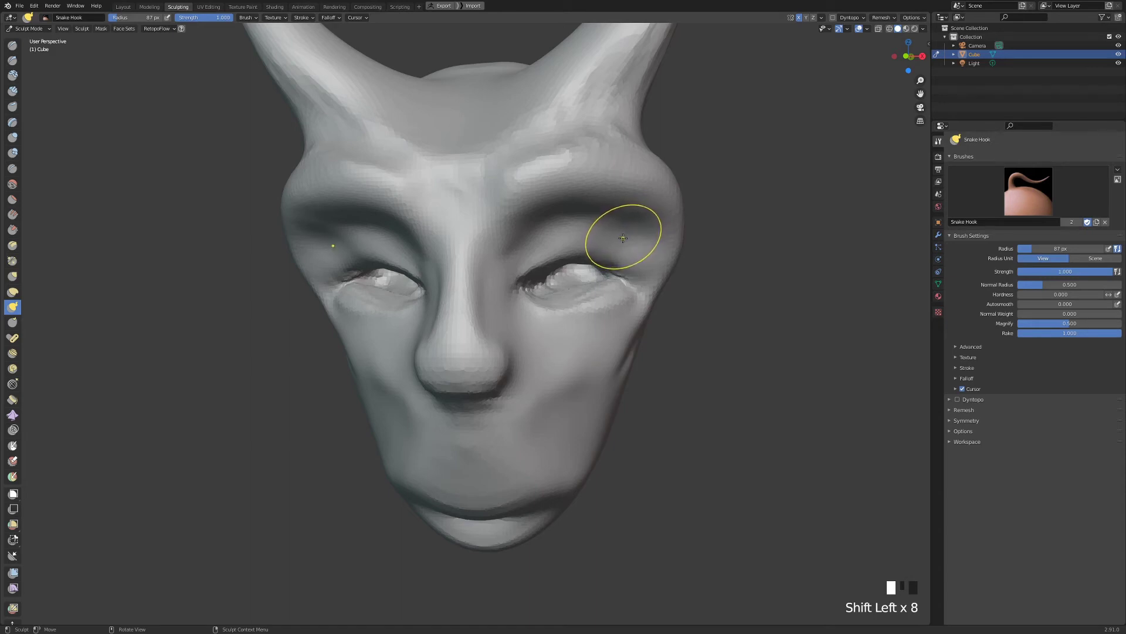
# Reduce the brush radius to 48 px and smooth the underside of the nose.
pyautogui.keyDown('ctrl'); pyautogui.moveTo(583, 232); pyautogui.dragTo(502, 335, button='middle'); pyautogui.keyUp('ctrl')
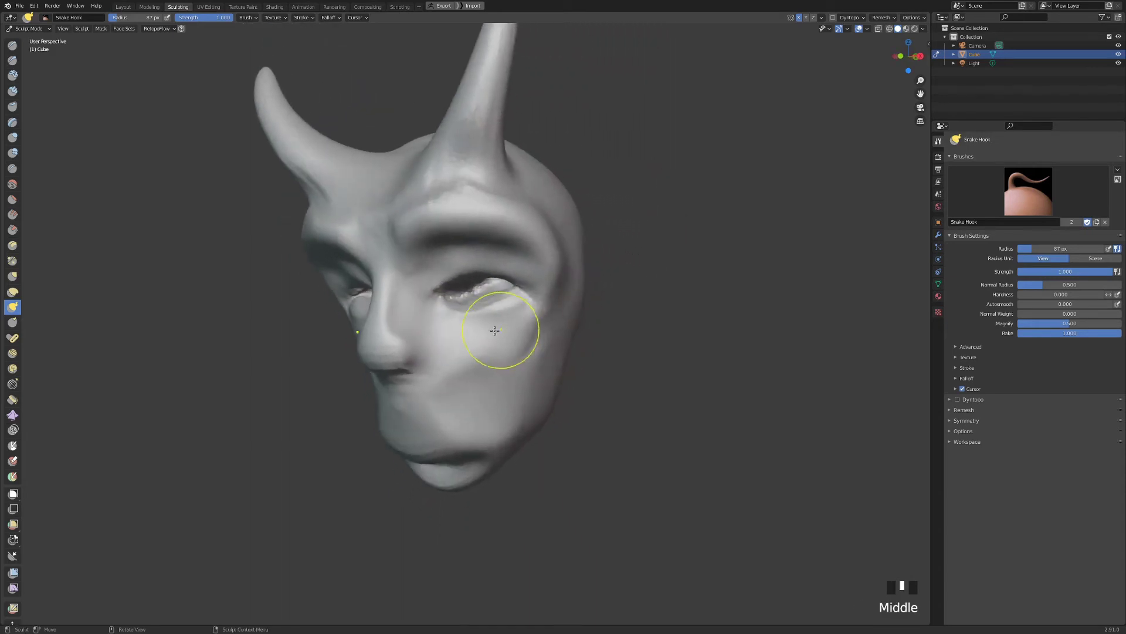
pyautogui.press('f')
pyautogui.click(405, 372)
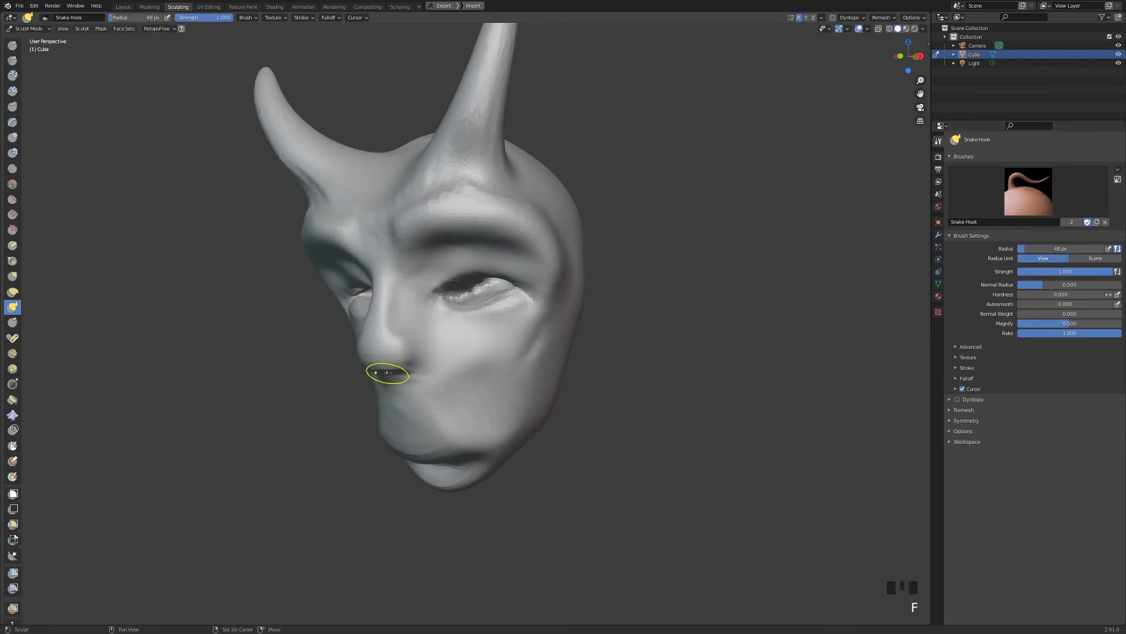
pyautogui.keyDown('shift'); pyautogui.moveTo(405, 371); pyautogui.dragTo(398, 365); pyautogui.keyUp('shift')
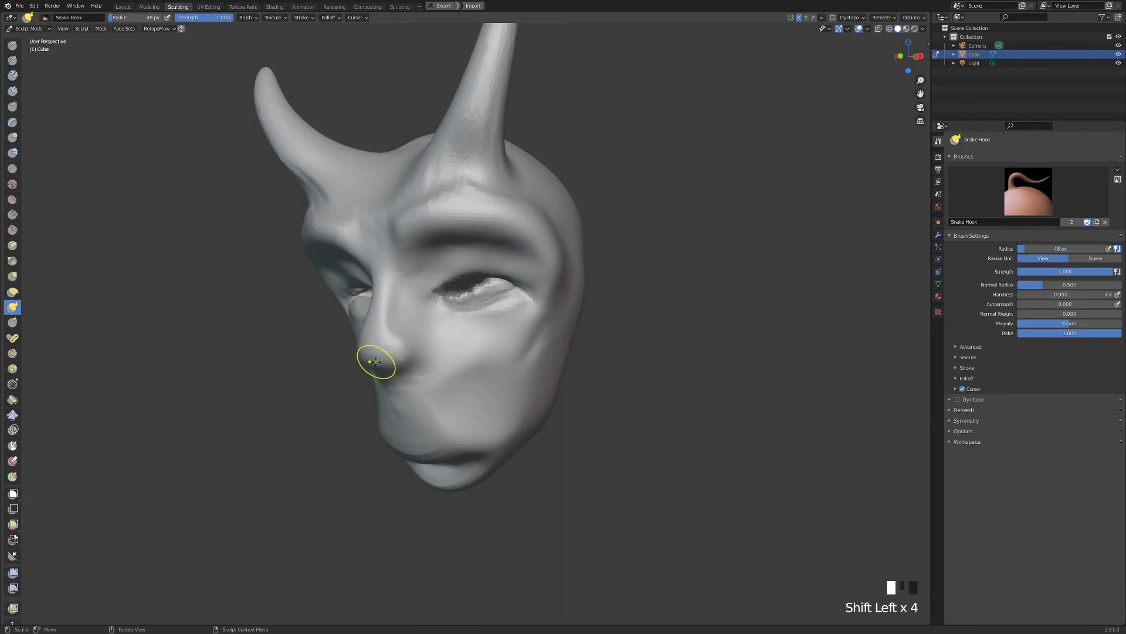
# Select the Scrape brush, set its radius to 86 px and flatten the brow ridge above the eye sockets.
pyautogui.press('q')
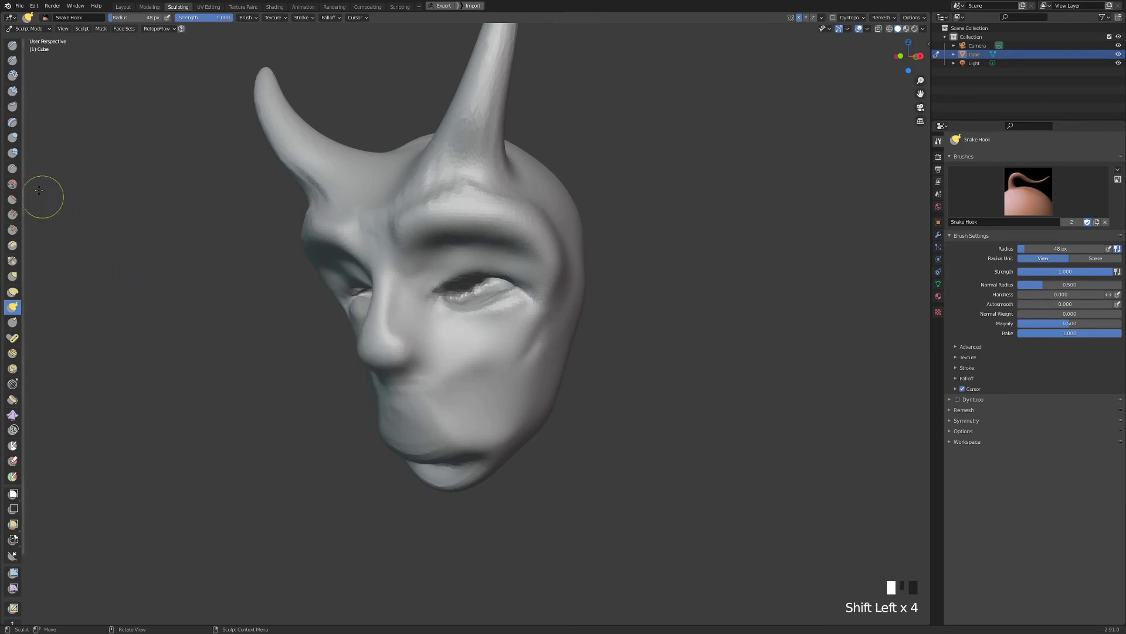
pyautogui.press('q')
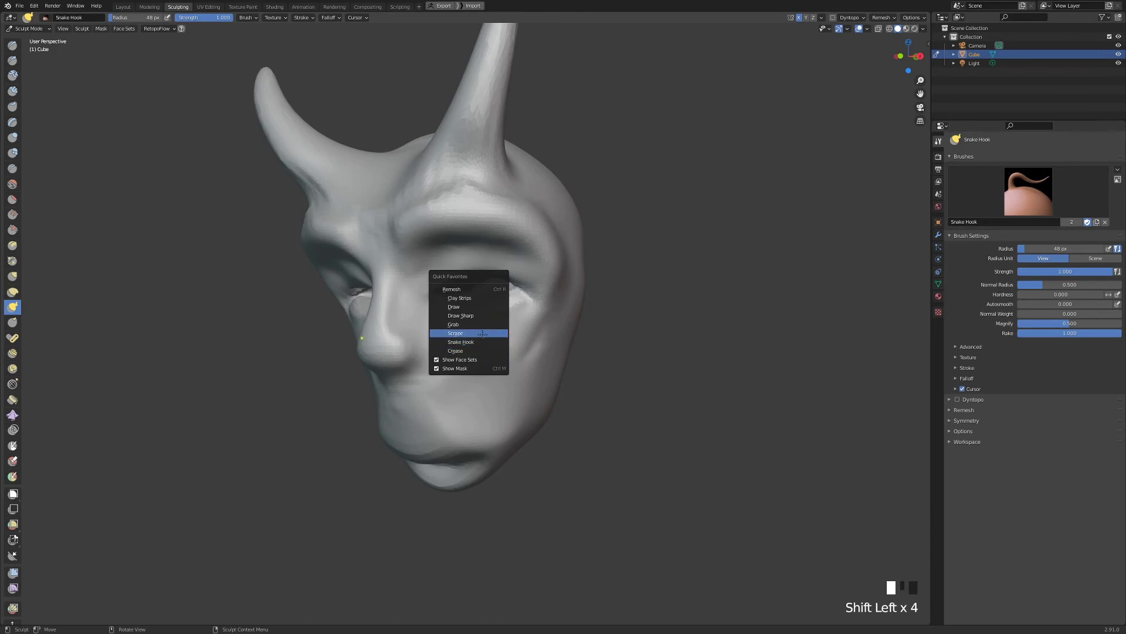
pyautogui.click(488, 332)
pyautogui.keyDown('ctrl'); pyautogui.moveTo(482, 286); pyautogui.dragTo(494, 300, button='middle'); pyautogui.keyUp('ctrl')
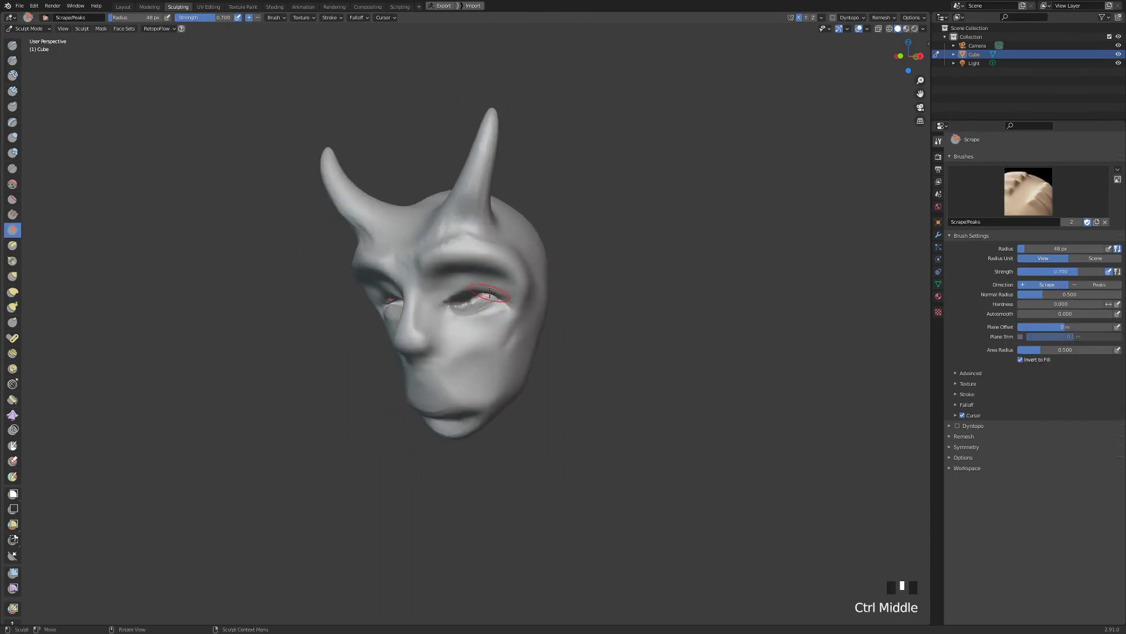
pyautogui.press('f')
pyautogui.click(473, 251)
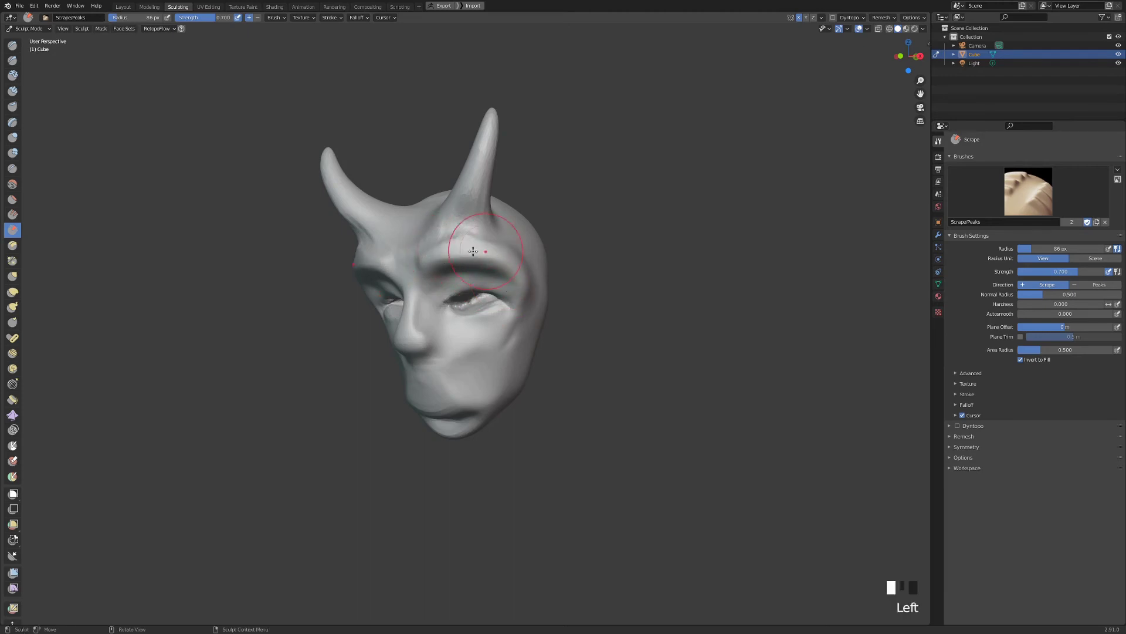
pyautogui.moveTo(473, 251)
pyautogui.mouseDown()
pyautogui.moveTo(434, 258)
pyautogui.moveTo(460, 247)
pyautogui.mouseUp()
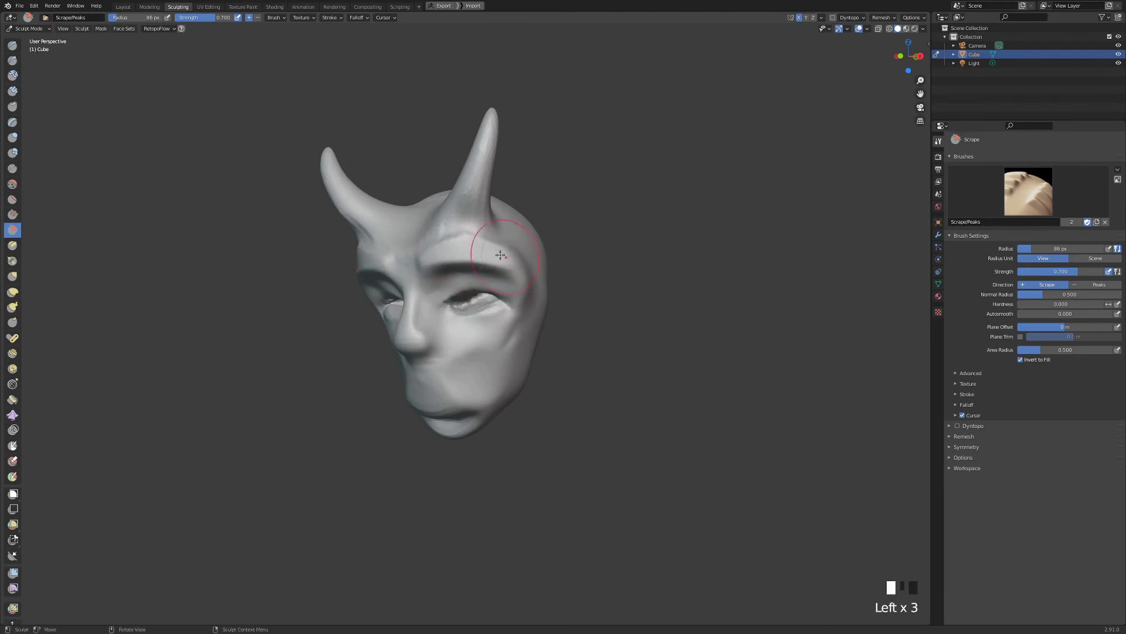
pyautogui.moveTo(500, 254); pyautogui.dragTo(465, 264, button='middle')
pyautogui.moveTo(465, 264); pyautogui.dragTo(442, 296)
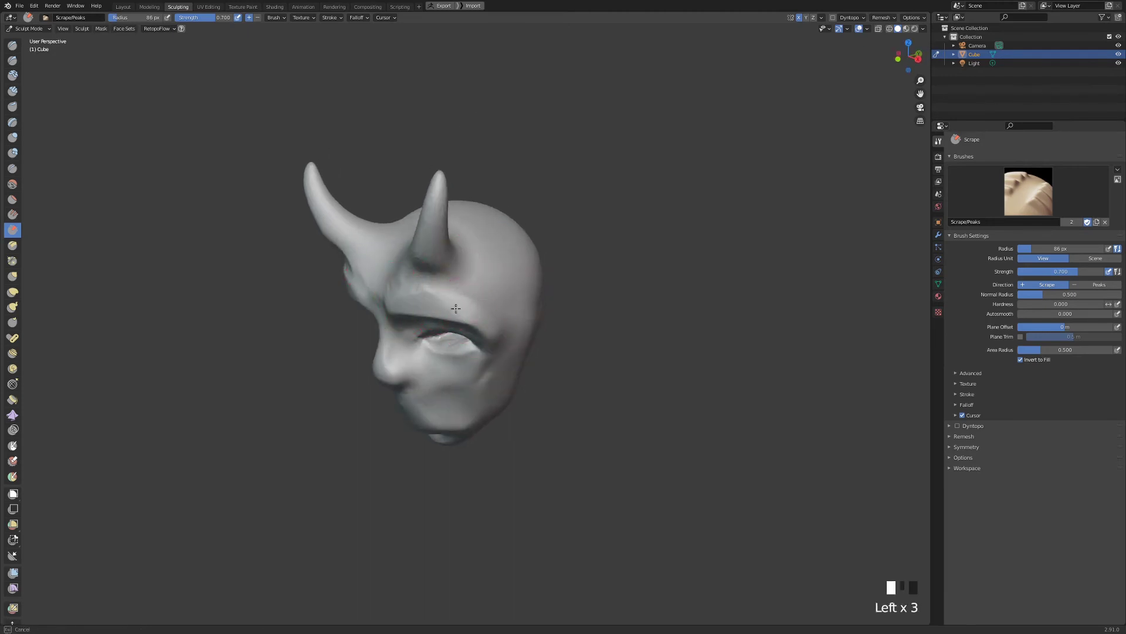
# Scrape clean planes along the outer rim of the eye sockets and the side of the nose.
pyautogui.moveTo(401, 301); pyautogui.dragTo(452, 238, button='middle')
pyautogui.moveTo(420, 221)
pyautogui.mouseDown()
pyautogui.moveTo(463, 215)
pyautogui.moveTo(476, 228)
pyautogui.moveTo(426, 214)
pyautogui.mouseUp()
pyautogui.moveTo(505, 252); pyautogui.dragTo(525, 222)
pyautogui.moveTo(422, 212); pyautogui.dragTo(518, 213)
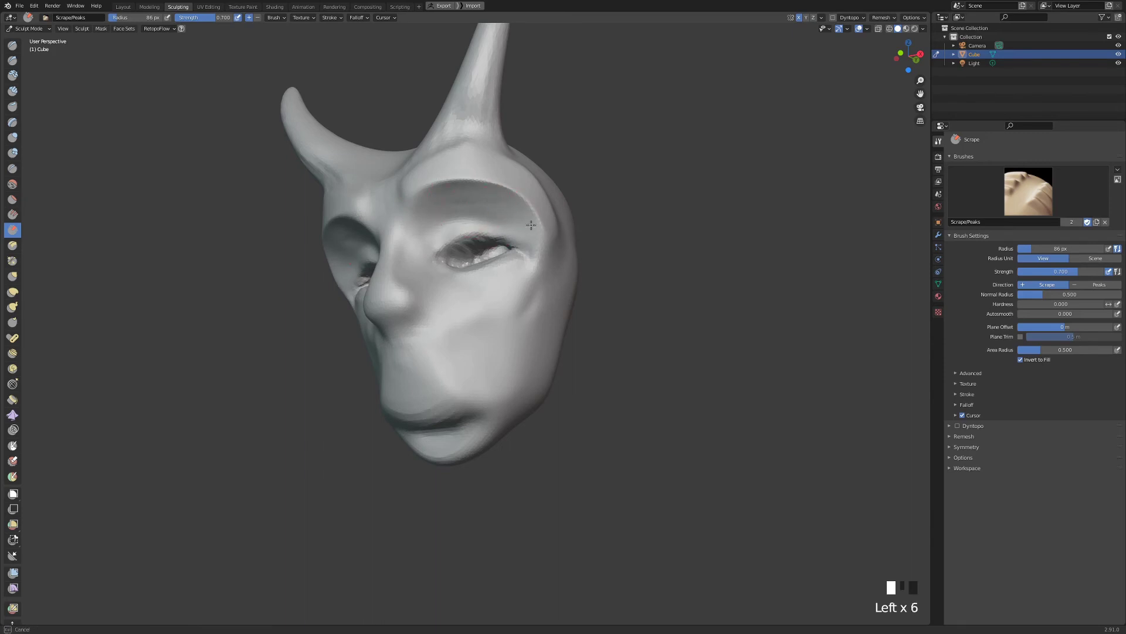
pyautogui.moveTo(546, 253)
pyautogui.mouseDown(button='middle')
pyautogui.moveTo(414, 297)
pyautogui.moveTo(440, 297)
pyautogui.moveTo(422, 337)
pyautogui.moveTo(364, 329)
pyautogui.mouseUp(button='middle')
pyautogui.moveTo(364, 328); pyautogui.dragTo(347, 287)
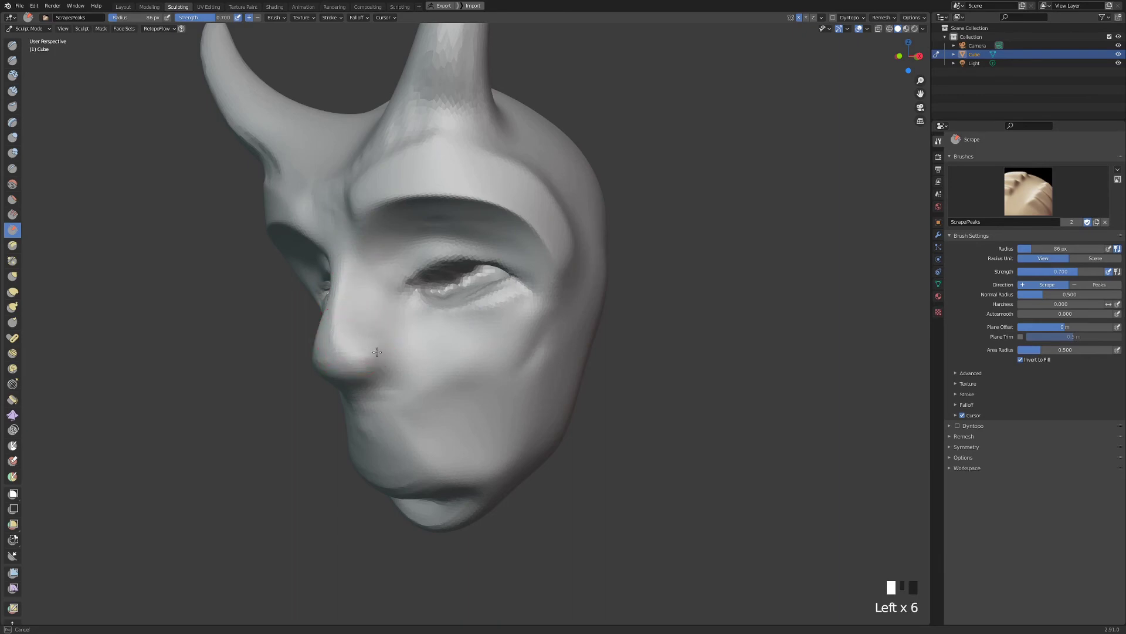
# Enlarge the Scrape radius to 134 px and flatten the cheeks and the jaw.
pyautogui.moveTo(384, 366)
pyautogui.mouseDown(button='middle')
pyautogui.moveTo(403, 326)
pyautogui.moveTo(436, 379)
pyautogui.moveTo(420, 414)
pyautogui.mouseUp(button='middle')
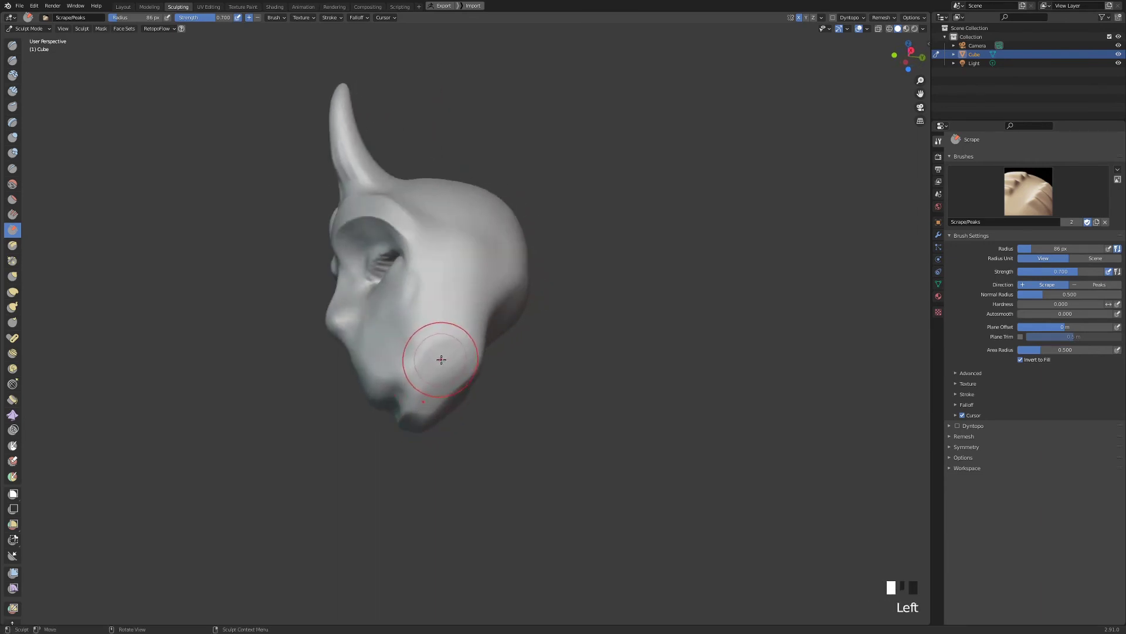
pyautogui.press('f')
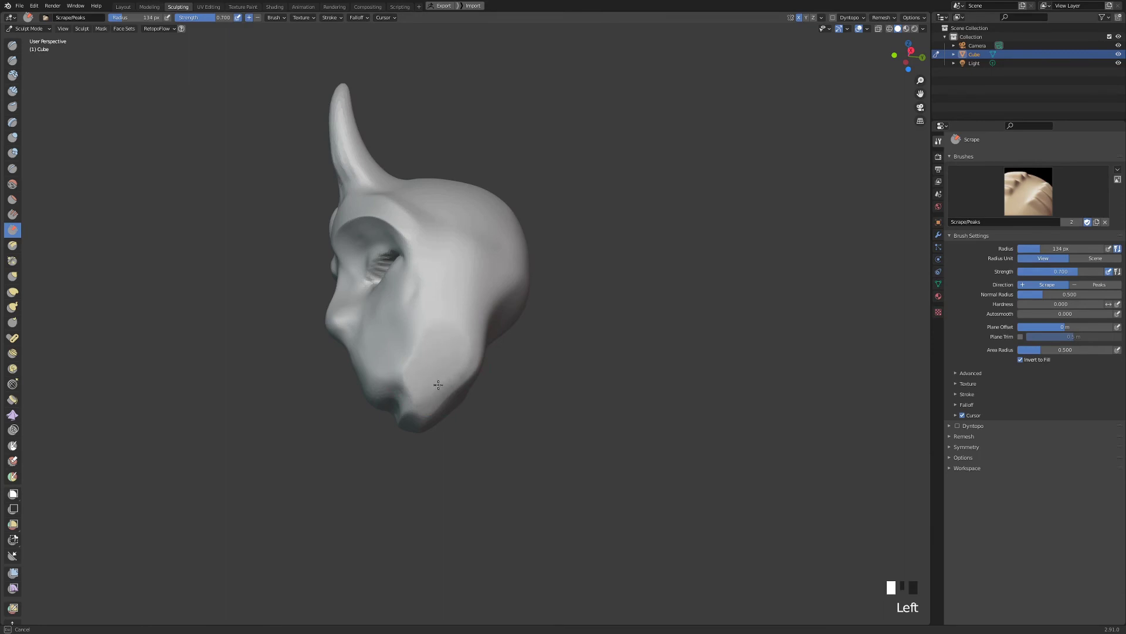
pyautogui.moveTo(456, 327)
pyautogui.mouseDown(button='middle')
pyautogui.moveTo(503, 332)
pyautogui.moveTo(452, 326)
pyautogui.mouseUp(button='middle')
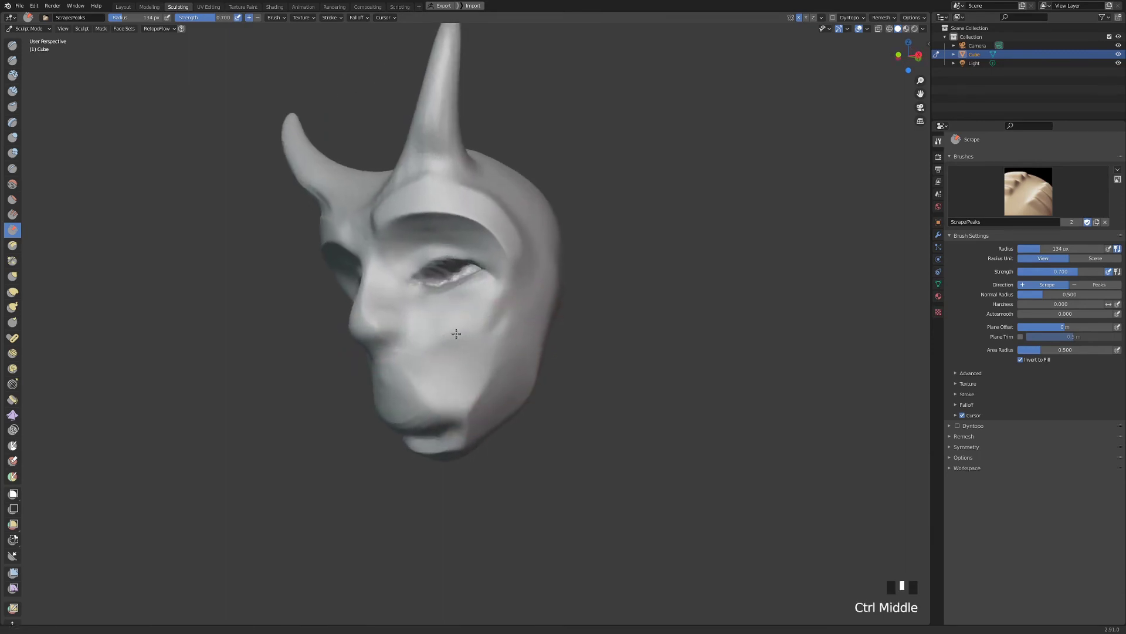
pyautogui.moveTo(467, 402); pyautogui.dragTo(442, 386)
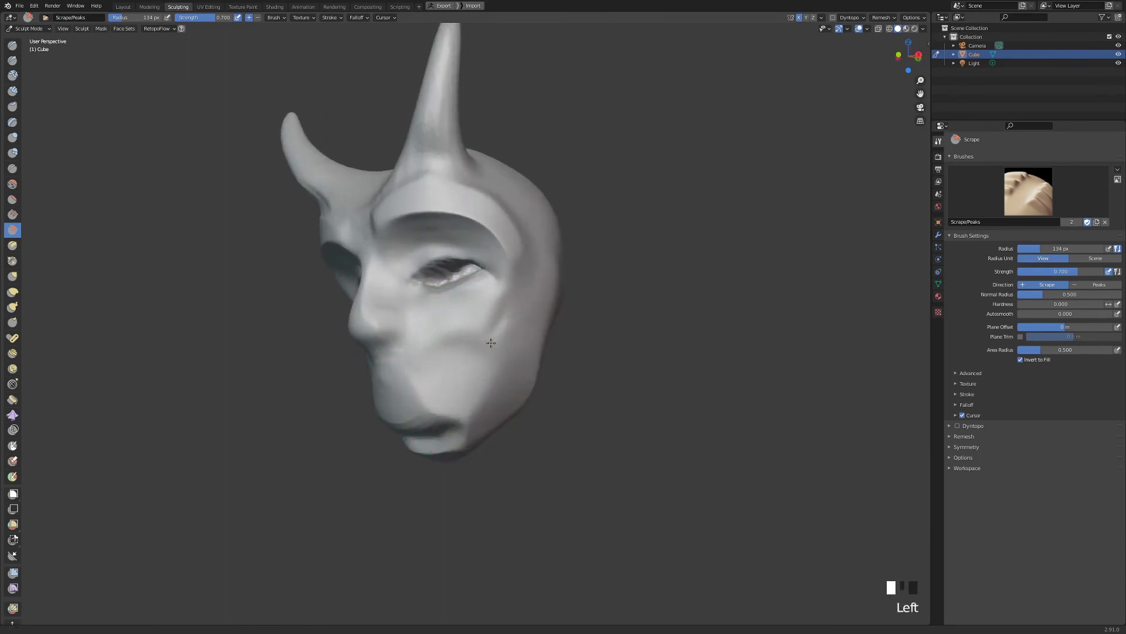
pyautogui.keyDown('ctrl'); pyautogui.moveTo(491, 342); pyautogui.dragTo(399, 413, button='middle'); pyautogui.keyUp('ctrl')
pyautogui.moveTo(399, 414); pyautogui.dragTo(447, 334)
# Scrape the temples and the sides of the head behind the brow into flatter planes.
pyautogui.moveTo(448, 334)
pyautogui.keyDown('ctrl'); pyautogui.mouseDown(button='middle')
pyautogui.moveTo(420, 294)
pyautogui.moveTo(510, 318)
pyautogui.moveTo(477, 251)
pyautogui.mouseUp(button='middle'); pyautogui.keyUp('ctrl')
pyautogui.moveTo(575, 217)
pyautogui.mouseDown(button='middle')
pyautogui.moveTo(486, 244)
pyautogui.moveTo(365, 322)
pyautogui.moveTo(420, 308)
pyautogui.mouseUp(button='middle')
pyautogui.moveTo(420, 308); pyautogui.dragTo(418, 304)
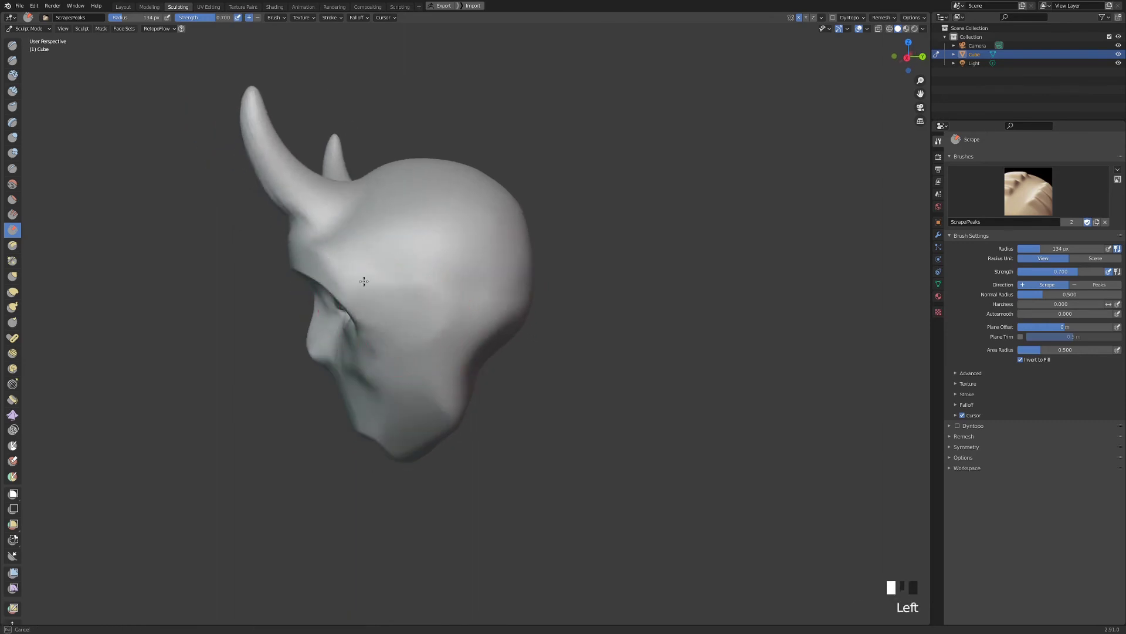
pyautogui.moveTo(363, 281); pyautogui.dragTo(359, 266)
pyautogui.moveTo(360, 266)
pyautogui.mouseDown(button='middle')
pyautogui.moveTo(478, 254)
pyautogui.moveTo(438, 229)
pyautogui.mouseUp(button='middle')
pyautogui.moveTo(438, 228); pyautogui.dragTo(410, 221)
# Scrape the front of the face with further strokes, then reduce the brush radius to 96 px.
pyautogui.moveTo(410, 221)
pyautogui.keyDown('ctrl'); pyautogui.mouseDown(button='middle')
pyautogui.moveTo(446, 246)
pyautogui.moveTo(528, 246)
pyautogui.moveTo(578, 229)
pyautogui.moveTo(408, 258)
pyautogui.mouseUp(button='middle'); pyautogui.keyUp('ctrl')
pyautogui.moveTo(408, 258)
pyautogui.mouseDown()
pyautogui.moveTo(413, 231)
pyautogui.moveTo(411, 264)
pyautogui.mouseUp()
pyautogui.moveTo(410, 258)
pyautogui.mouseDown()
pyautogui.moveTo(423, 276)
pyautogui.moveTo(437, 255)
pyautogui.moveTo(443, 282)
pyautogui.mouseUp()
pyautogui.moveTo(443, 276); pyautogui.dragTo(444, 305)
pyautogui.press('f')
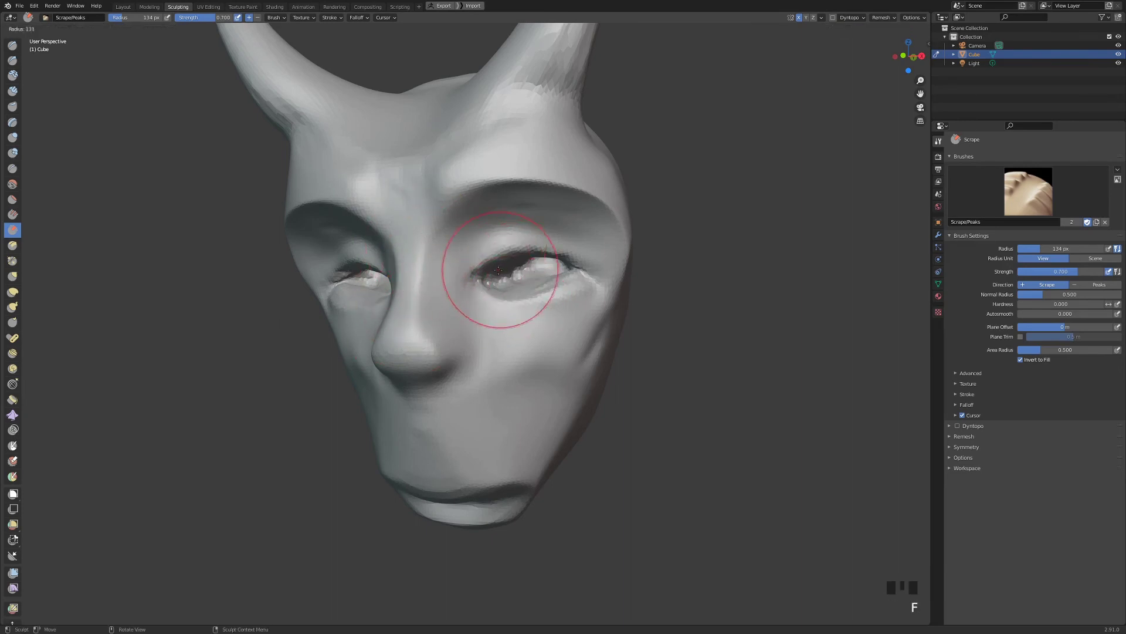
pyautogui.click(483, 270)
pyautogui.keyDown('ctrl'); pyautogui.moveTo(483, 270); pyautogui.dragTo(530, 323, button='middle'); pyautogui.keyUp('ctrl')
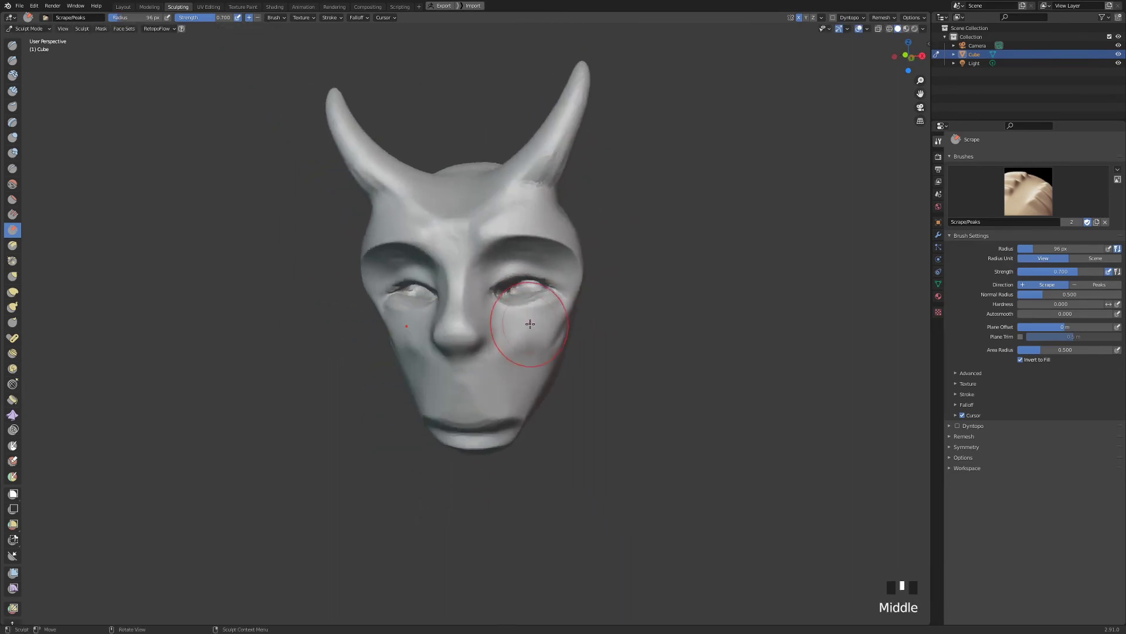
# Select the Crease brush, set its radius to 58 px, try a crease across the cheek and undo it.
pyautogui.press('q')
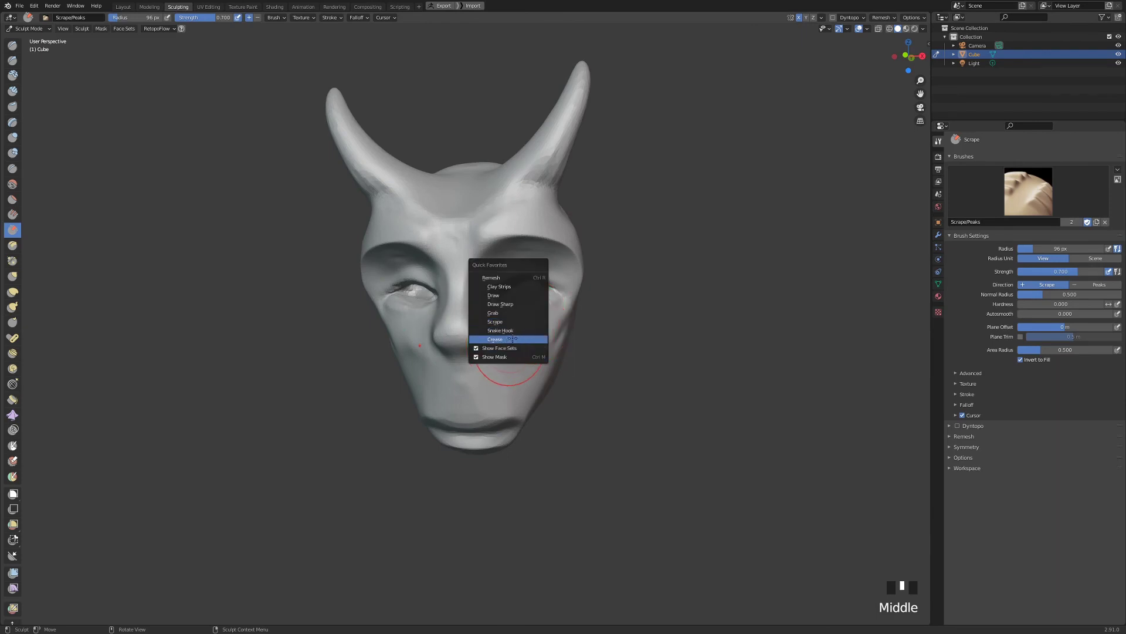
pyautogui.click(513, 338)
pyautogui.moveTo(514, 340); pyautogui.dragTo(515, 357, button='middle')
pyautogui.press('f')
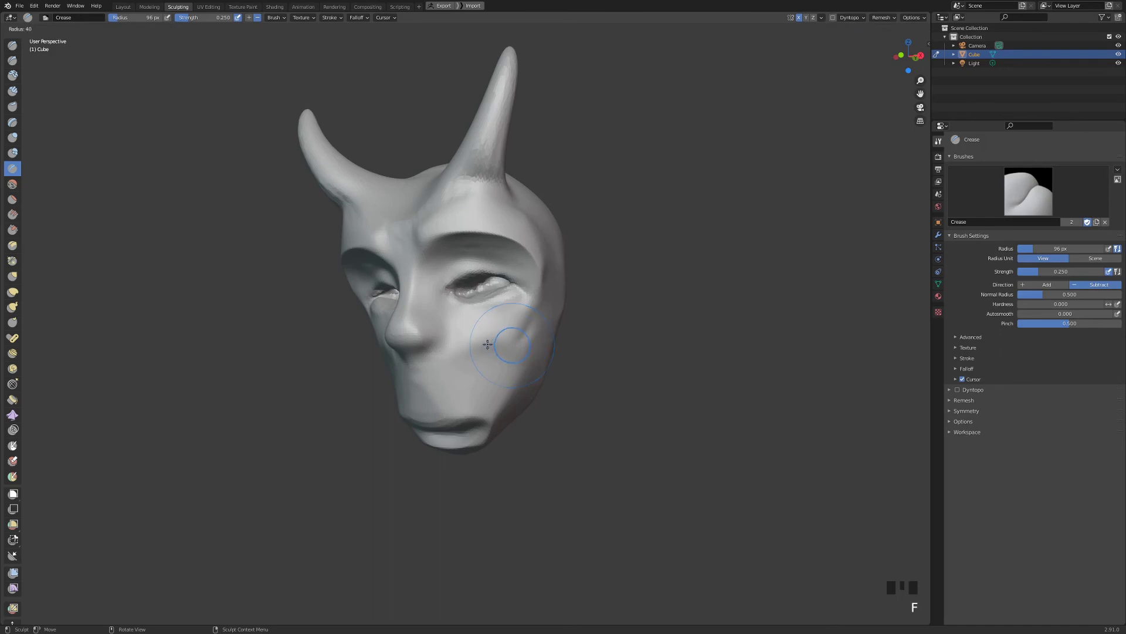
pyautogui.click(496, 345)
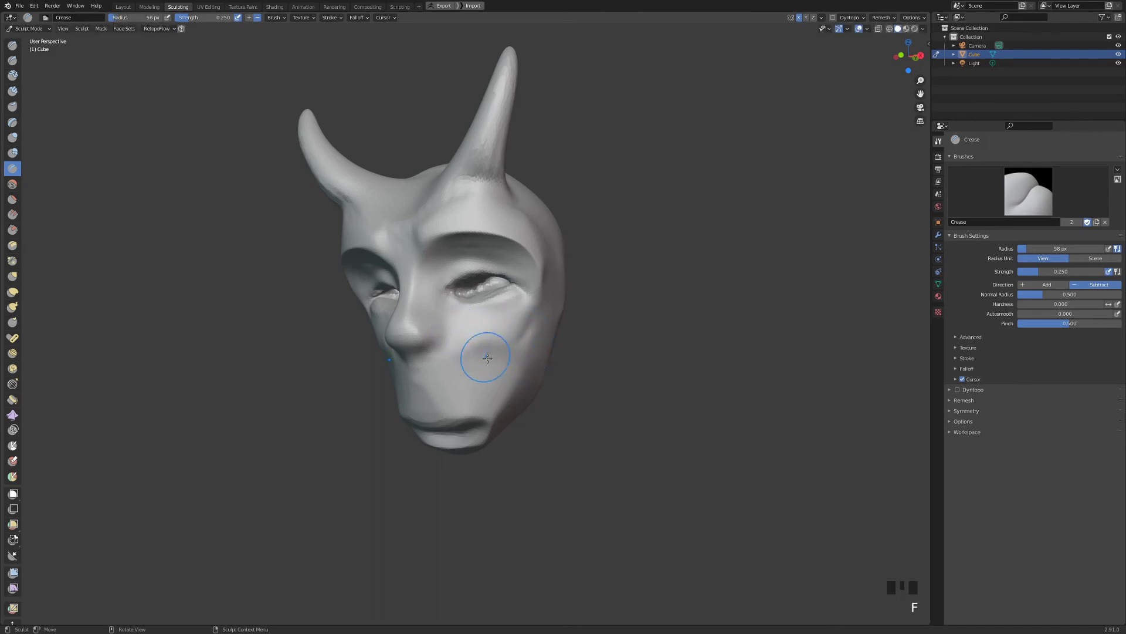
pyautogui.moveTo(455, 370); pyautogui.dragTo(486, 368)
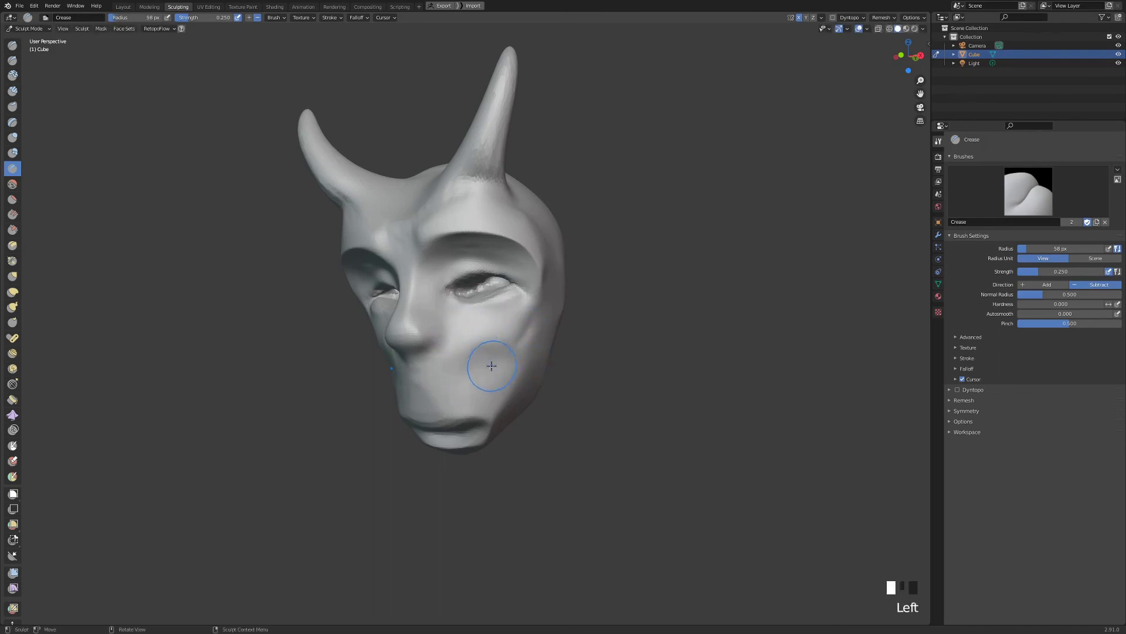
pyautogui.hotkey('ctrl', 'z')
# Reduce the Crease radius to 30 px and carve mirrored wrinkles beneath both eyes.
pyautogui.keyDown('ctrl'); pyautogui.moveTo(469, 385); pyautogui.dragTo(458, 335, button='middle'); pyautogui.keyUp('ctrl')
pyautogui.moveTo(458, 334); pyautogui.dragTo(530, 341)
pyautogui.click(529, 341)
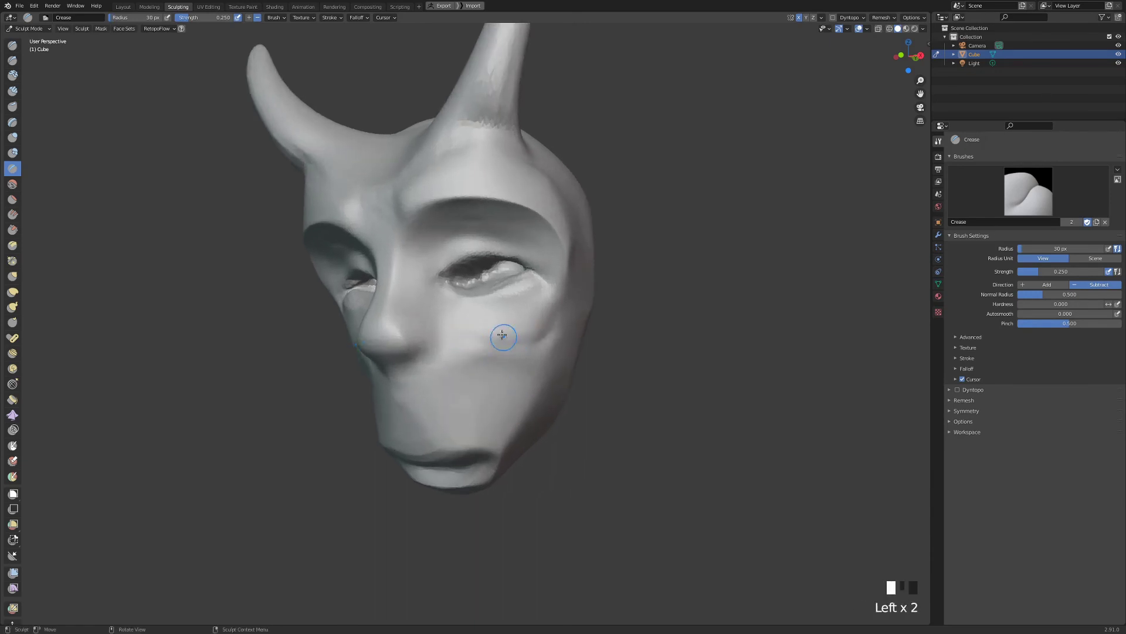
pyautogui.moveTo(480, 328); pyautogui.dragTo(518, 312, button='middle')
pyautogui.moveTo(518, 312); pyautogui.dragTo(518, 312)
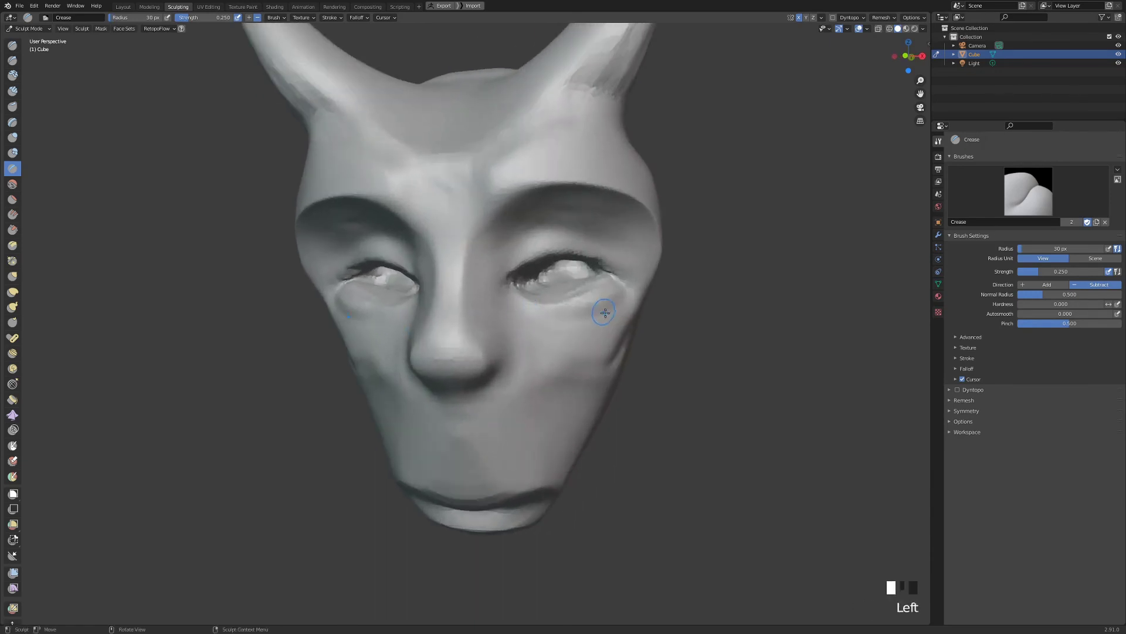
pyautogui.moveTo(605, 313)
pyautogui.mouseDown()
pyautogui.moveTo(515, 307)
pyautogui.moveTo(599, 320)
pyautogui.mouseUp()
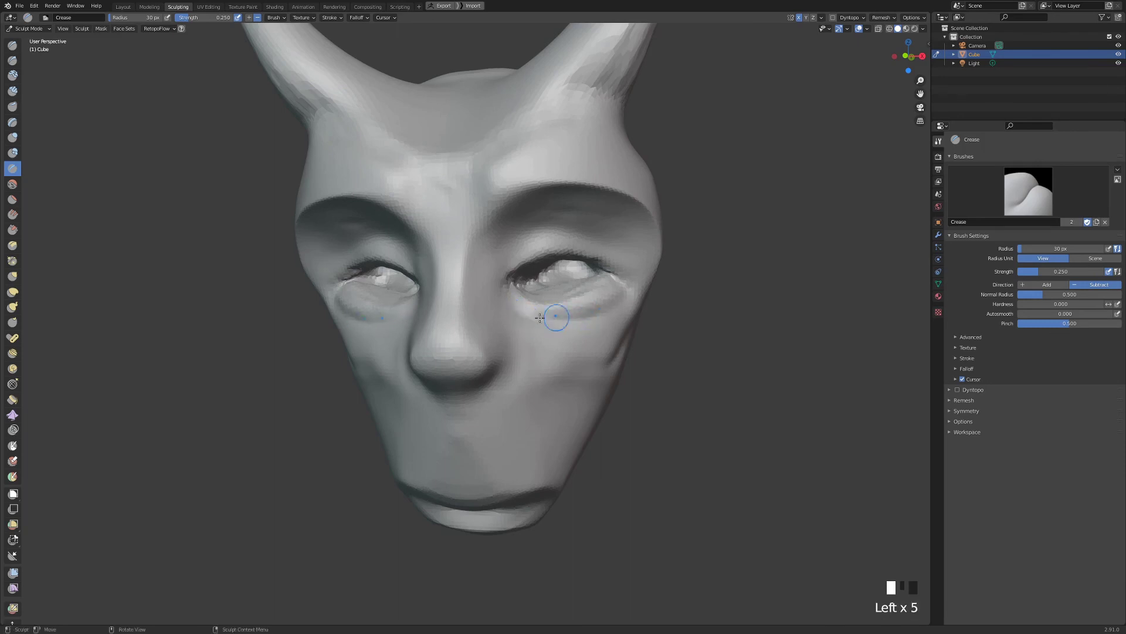
pyautogui.moveTo(540, 318); pyautogui.dragTo(500, 339, button='middle')
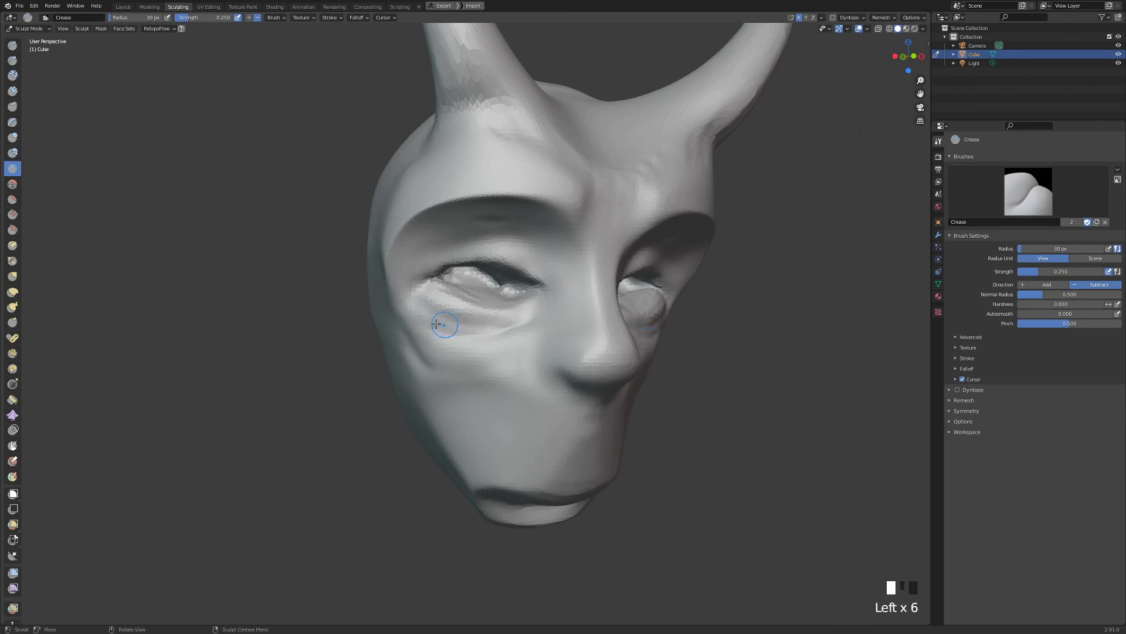
pyautogui.keyDown('ctrl'); pyautogui.moveTo(525, 294); pyautogui.dragTo(497, 300, button='middle'); pyautogui.keyUp('ctrl')
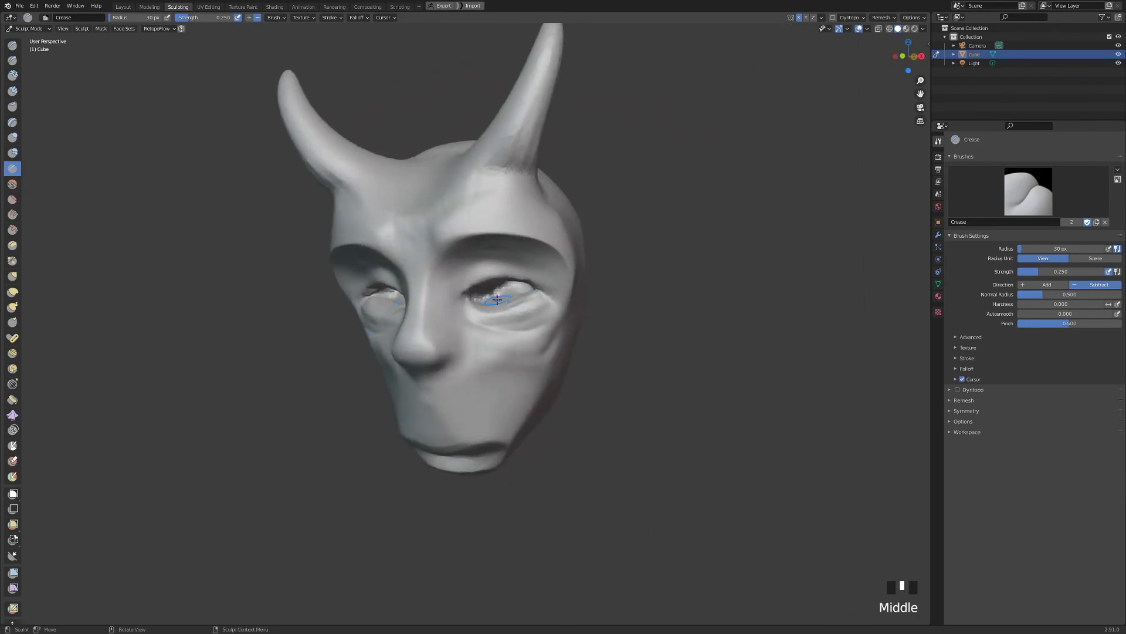
# Switch to the Grab brush with a 78 px radius, adjust the eye area and smooth the brow ridges.
pyautogui.press('q')
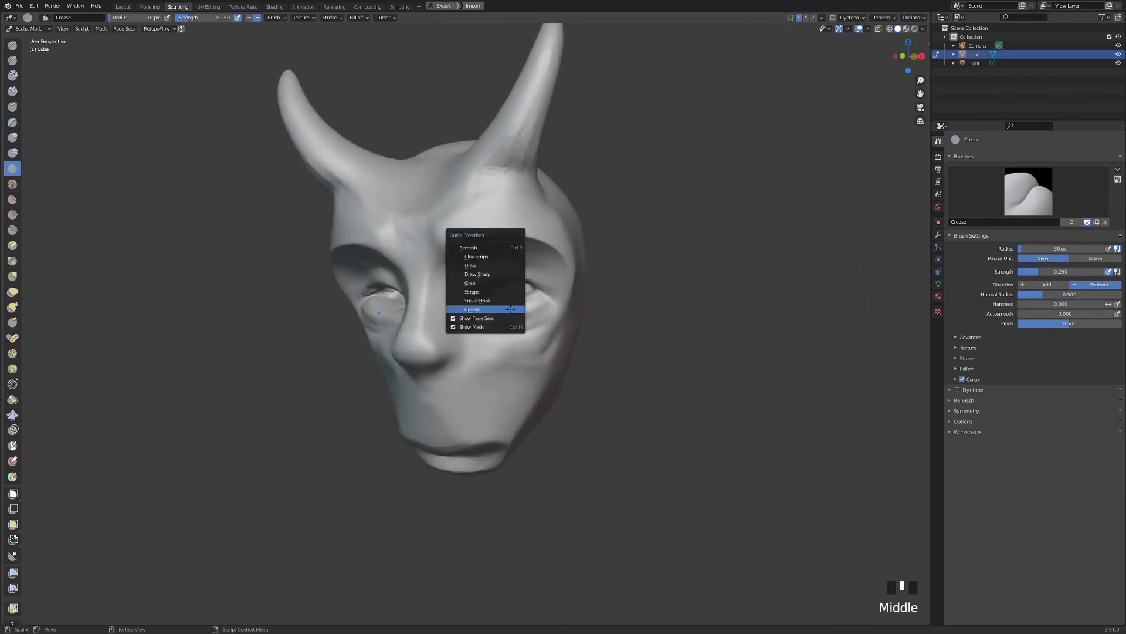
pyautogui.click(487, 283)
pyautogui.press('f')
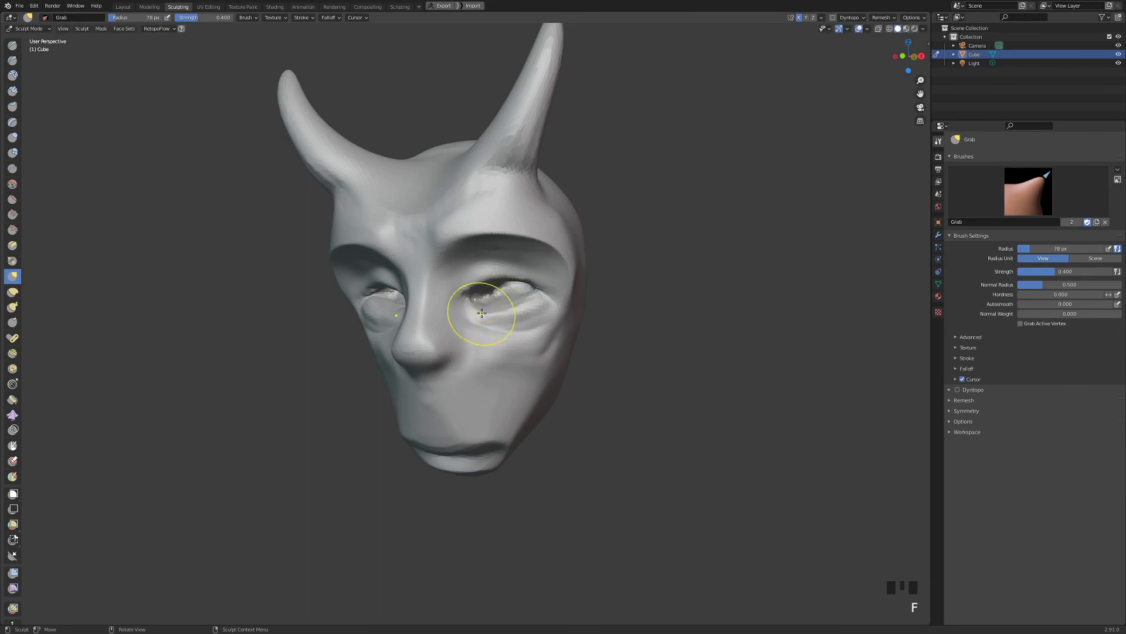
pyautogui.moveTo(515, 306)
pyautogui.mouseDown(button='middle')
pyautogui.moveTo(453, 315)
pyautogui.moveTo(440, 289)
pyautogui.moveTo(405, 343)
pyautogui.moveTo(446, 352)
pyautogui.moveTo(416, 327)
pyautogui.moveTo(498, 304)
pyautogui.mouseUp(button='middle')
pyautogui.click(416, 327)
pyautogui.moveTo(524, 357); pyautogui.dragTo(531, 235, button='middle')
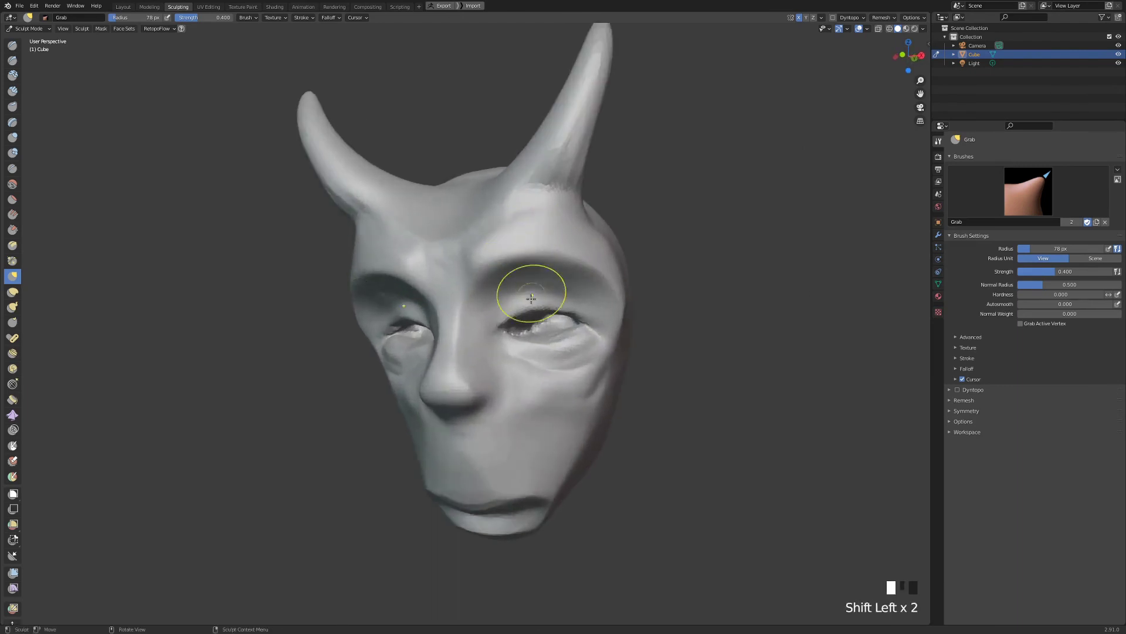
# Switch back to the Crease brush at 78 px and carve the folds around the sides of the nose.
pyautogui.moveTo(514, 295); pyautogui.dragTo(479, 388, button='middle')
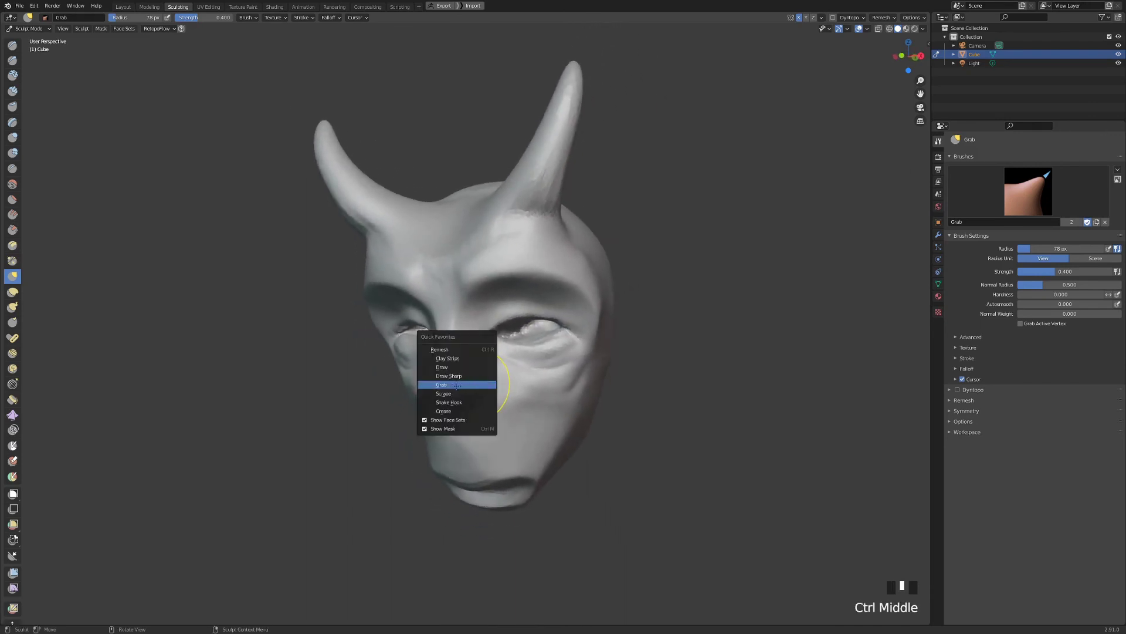
pyautogui.click(457, 411)
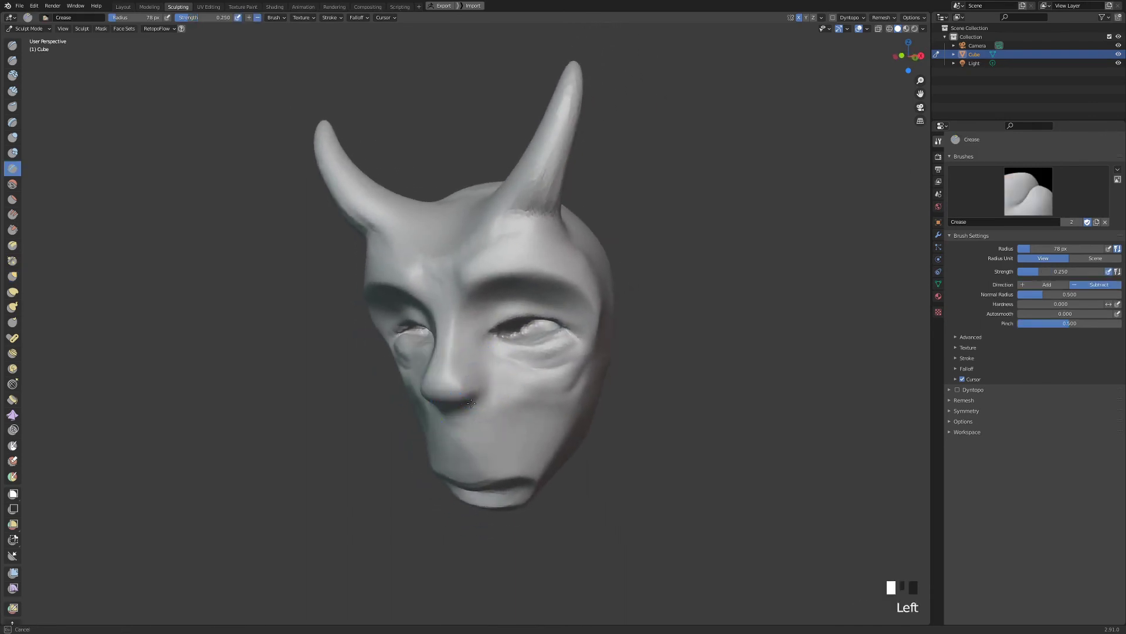
pyautogui.press('q')
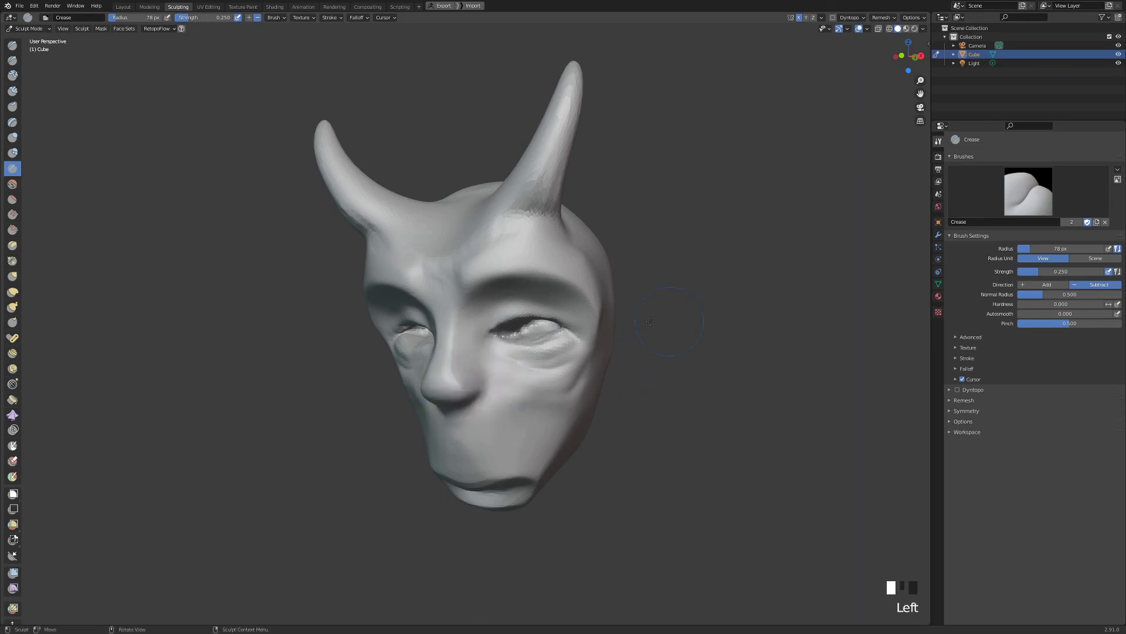
pyautogui.moveTo(650, 321); pyautogui.dragTo(613, 341, button='middle')
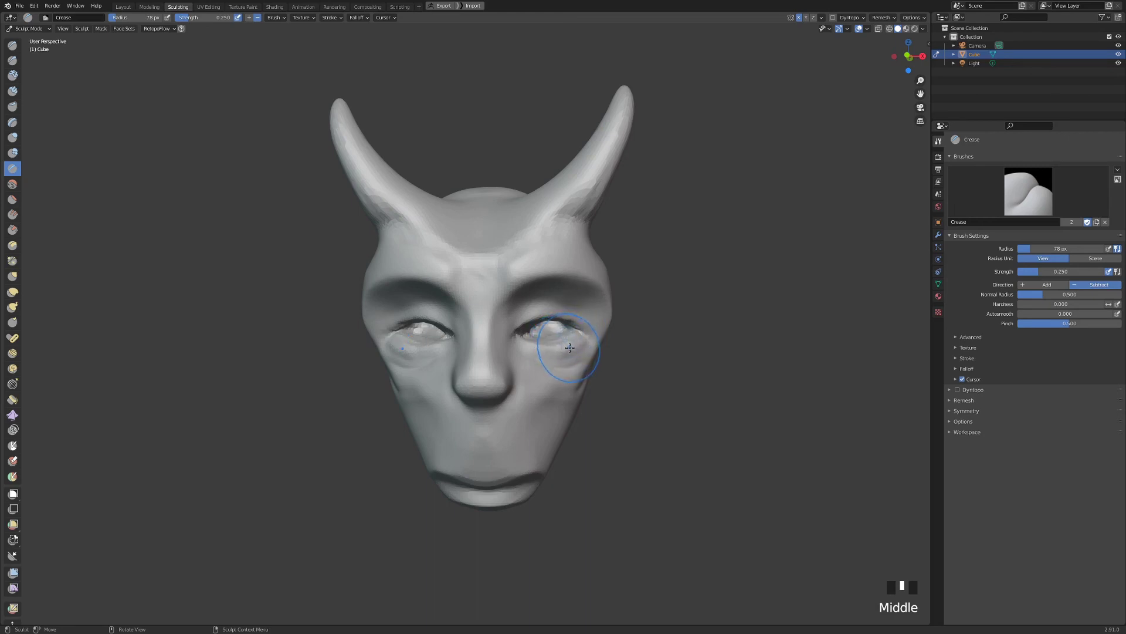
pyautogui.keyDown('ctrl'); pyautogui.moveTo(552, 343); pyautogui.dragTo(460, 366, button='middle'); pyautogui.keyUp('ctrl')
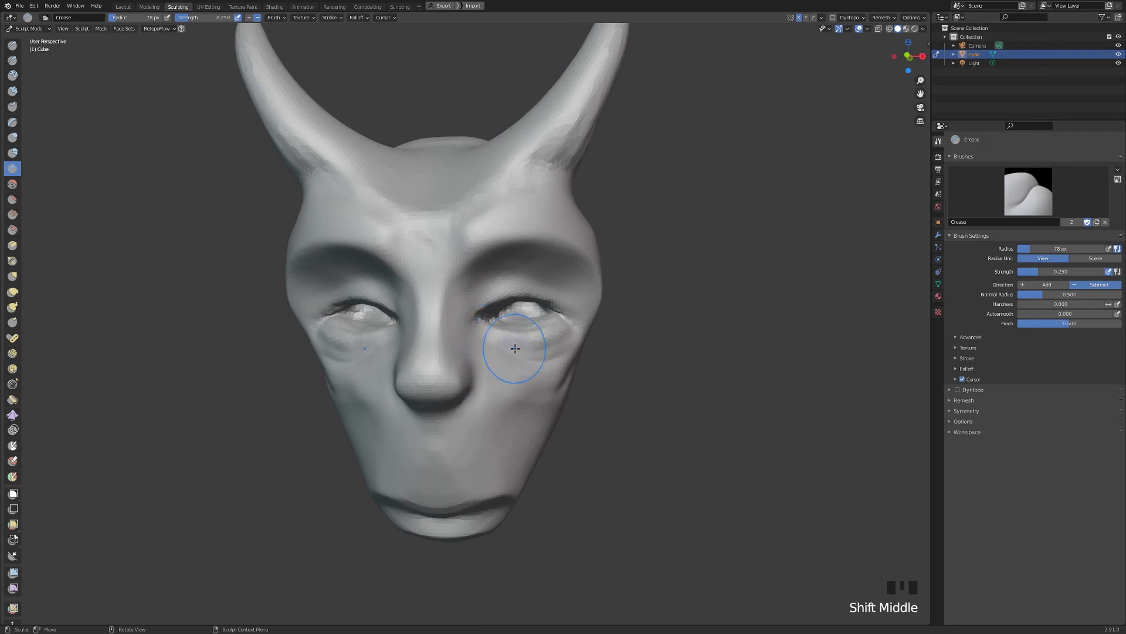
pyautogui.keyDown('ctrl'); pyautogui.moveTo(515, 350); pyautogui.dragTo(506, 373, button='middle'); pyautogui.keyUp('ctrl')
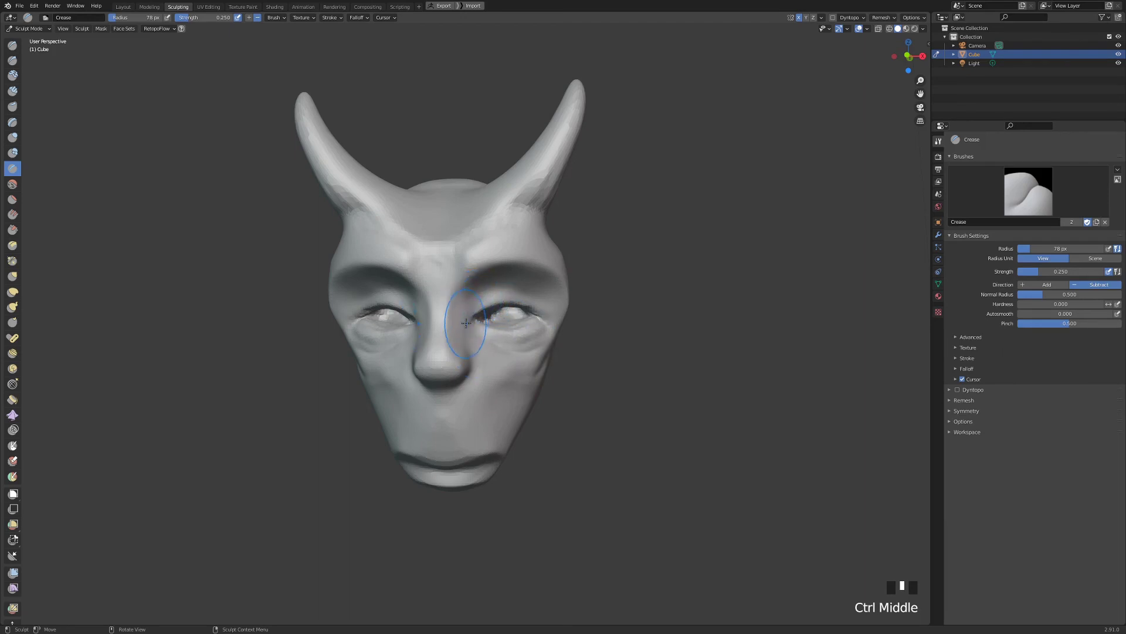
pyautogui.keyDown('ctrl'); pyautogui.moveTo(470, 326); pyautogui.dragTo(508, 299, button='middle'); pyautogui.keyUp('ctrl')
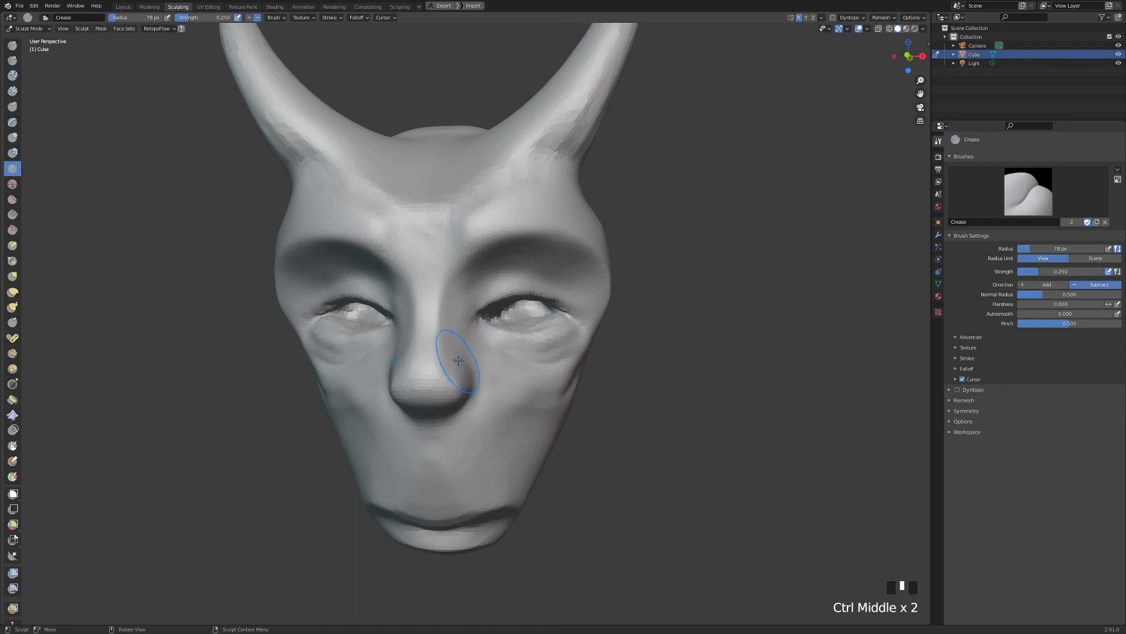
pyautogui.moveTo(468, 352); pyautogui.dragTo(475, 374)
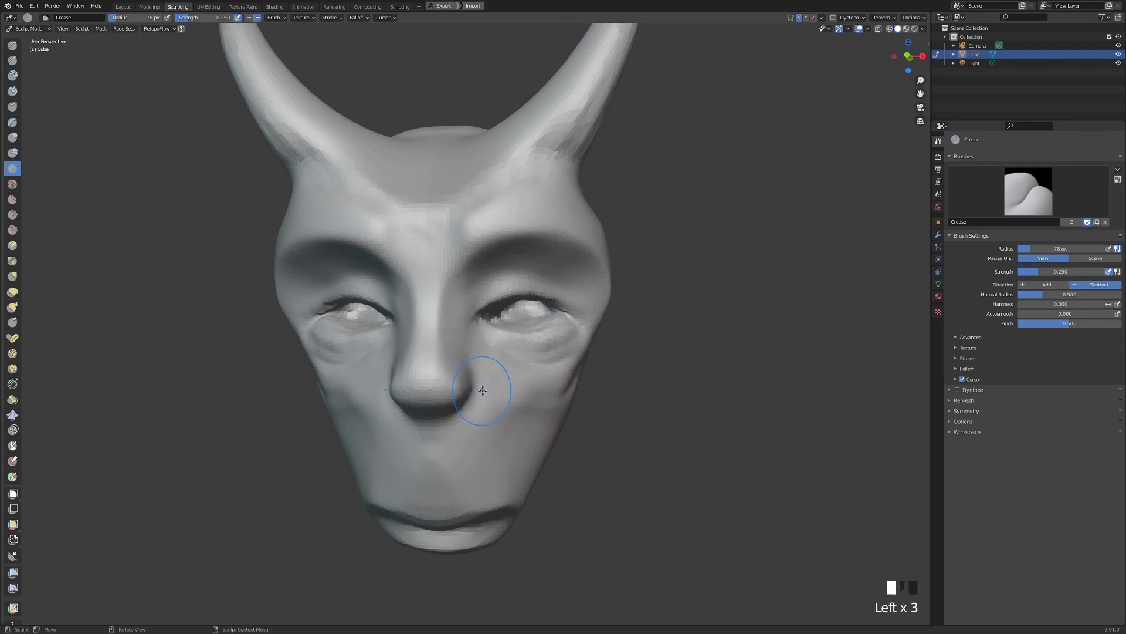